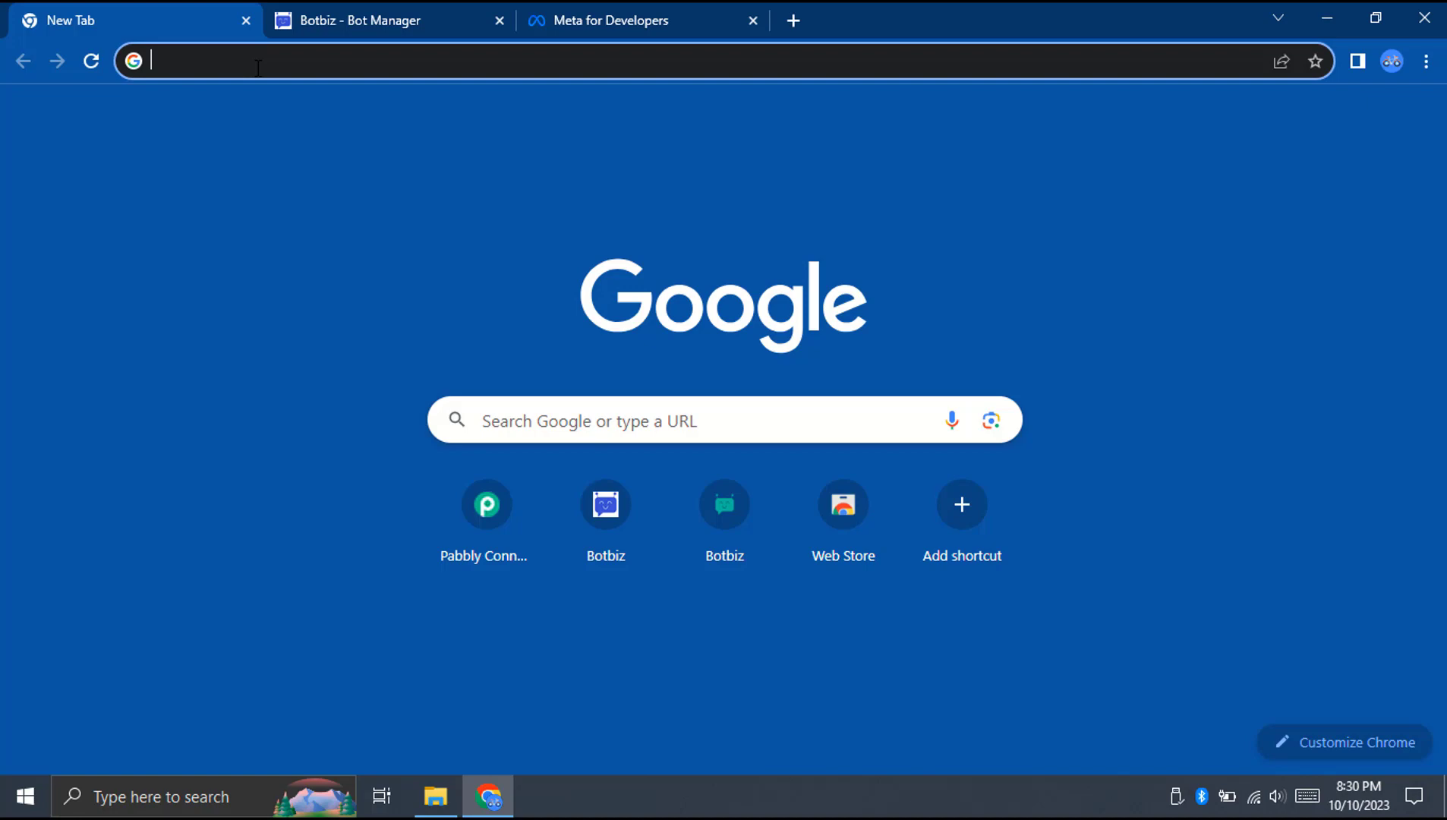
Open the Pabbly Connect dashboard at connect.pabbly.com and dismiss the getting-started video.
click(258, 69)
text(con)
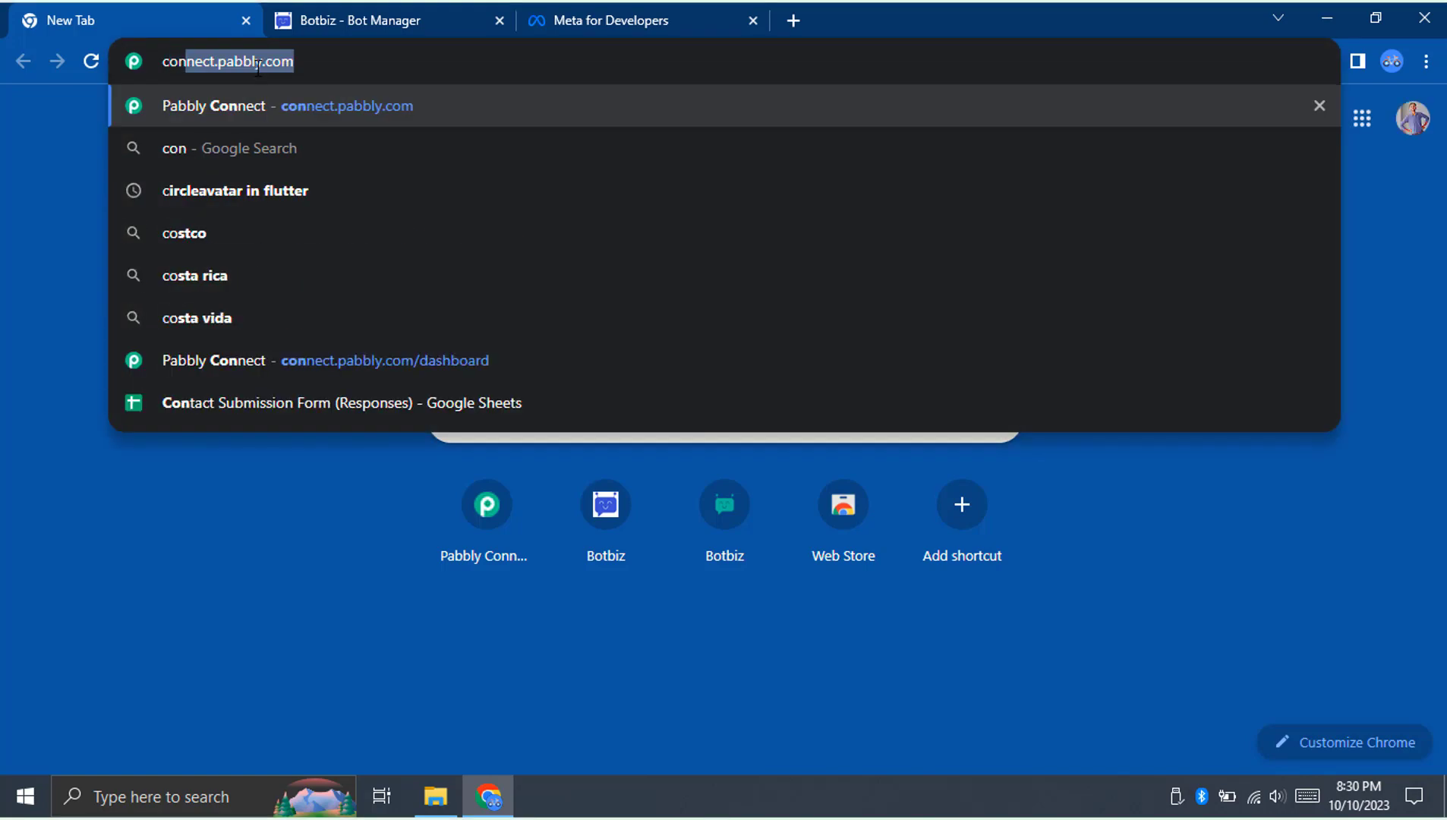
key(Return)
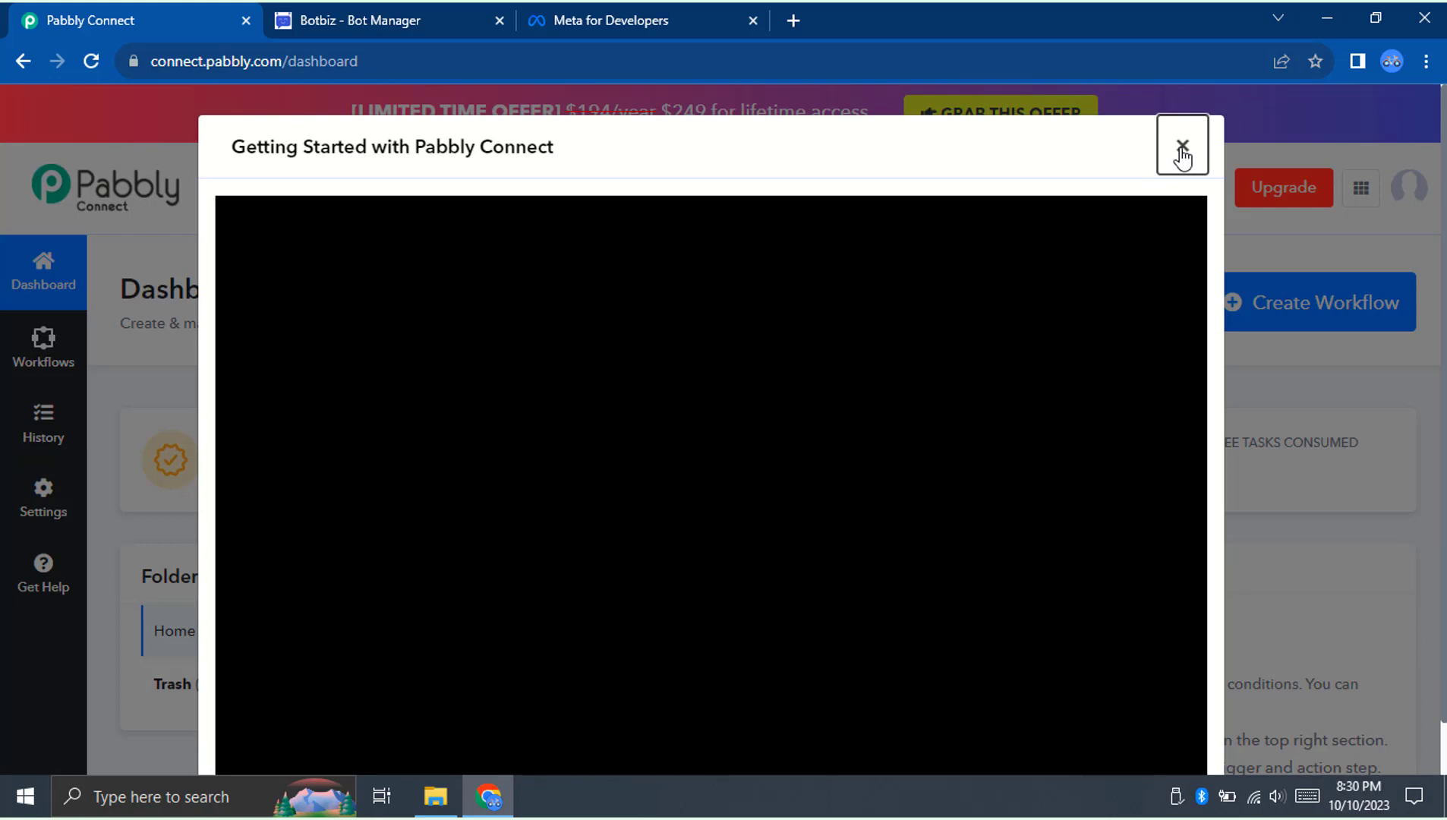
click(1182, 148)
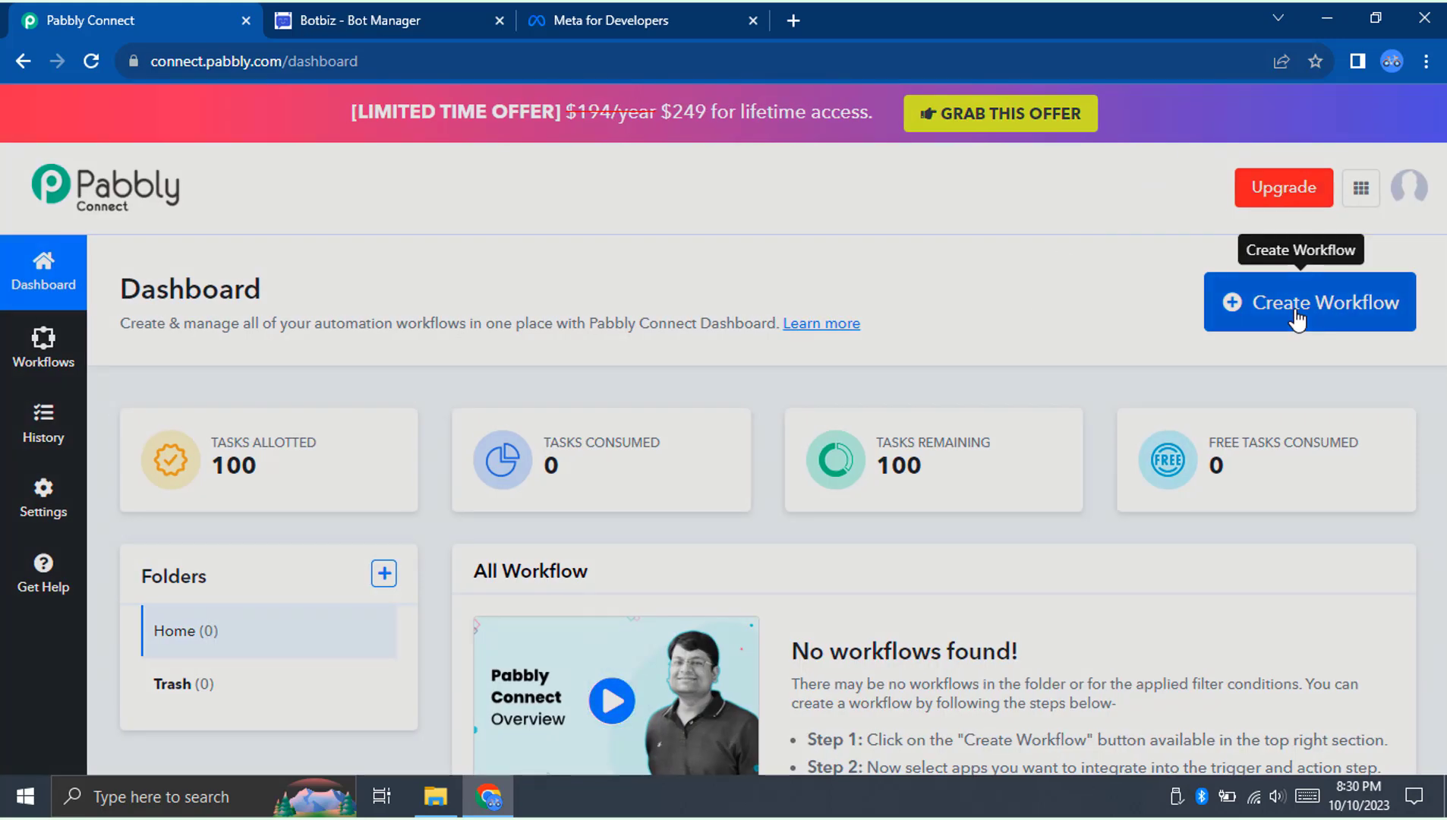
Create a workflow named "facebook lead ads" in the Home folder.
click(1296, 319)
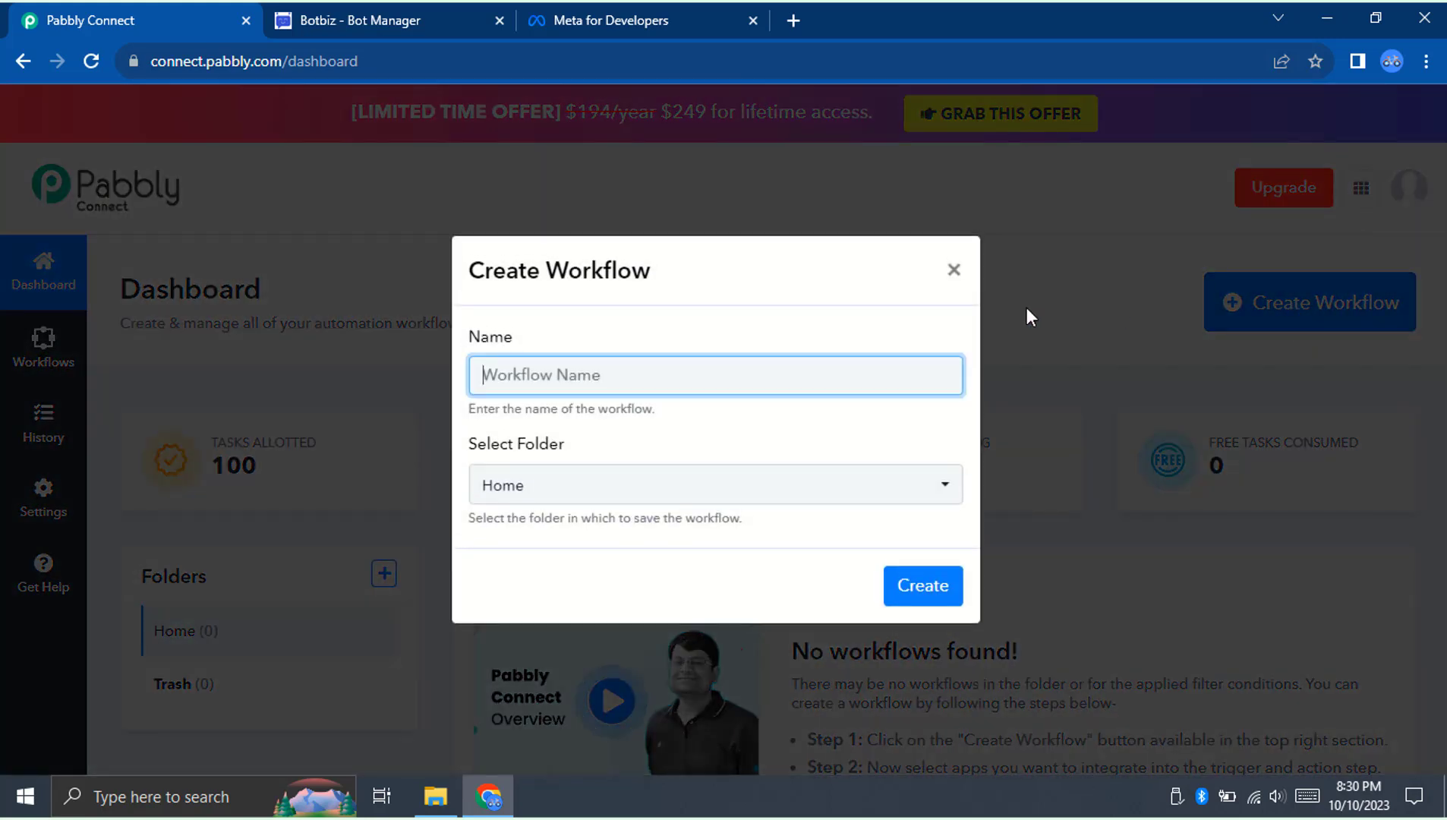
text(facebook lead ads)
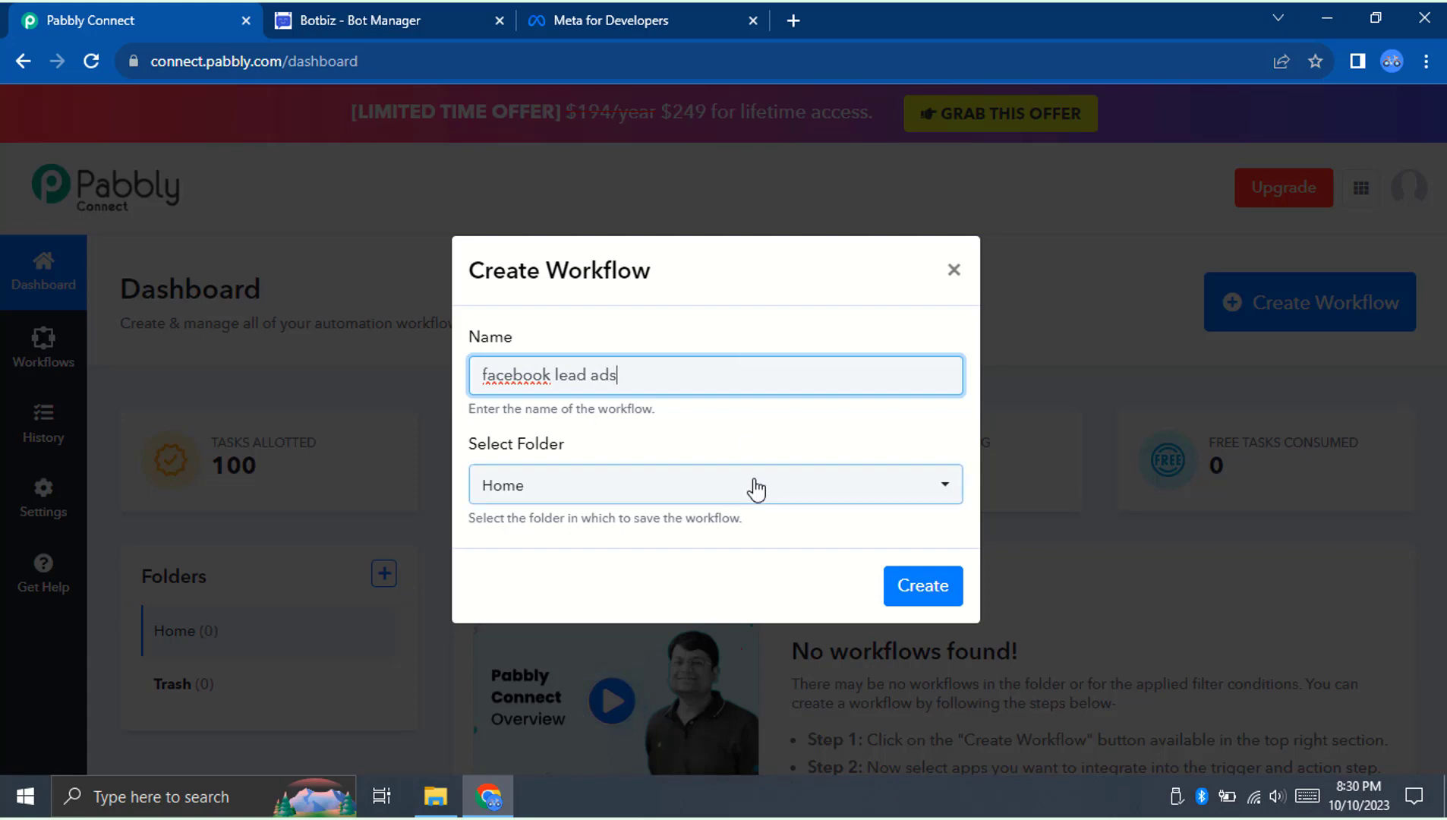
click(754, 490)
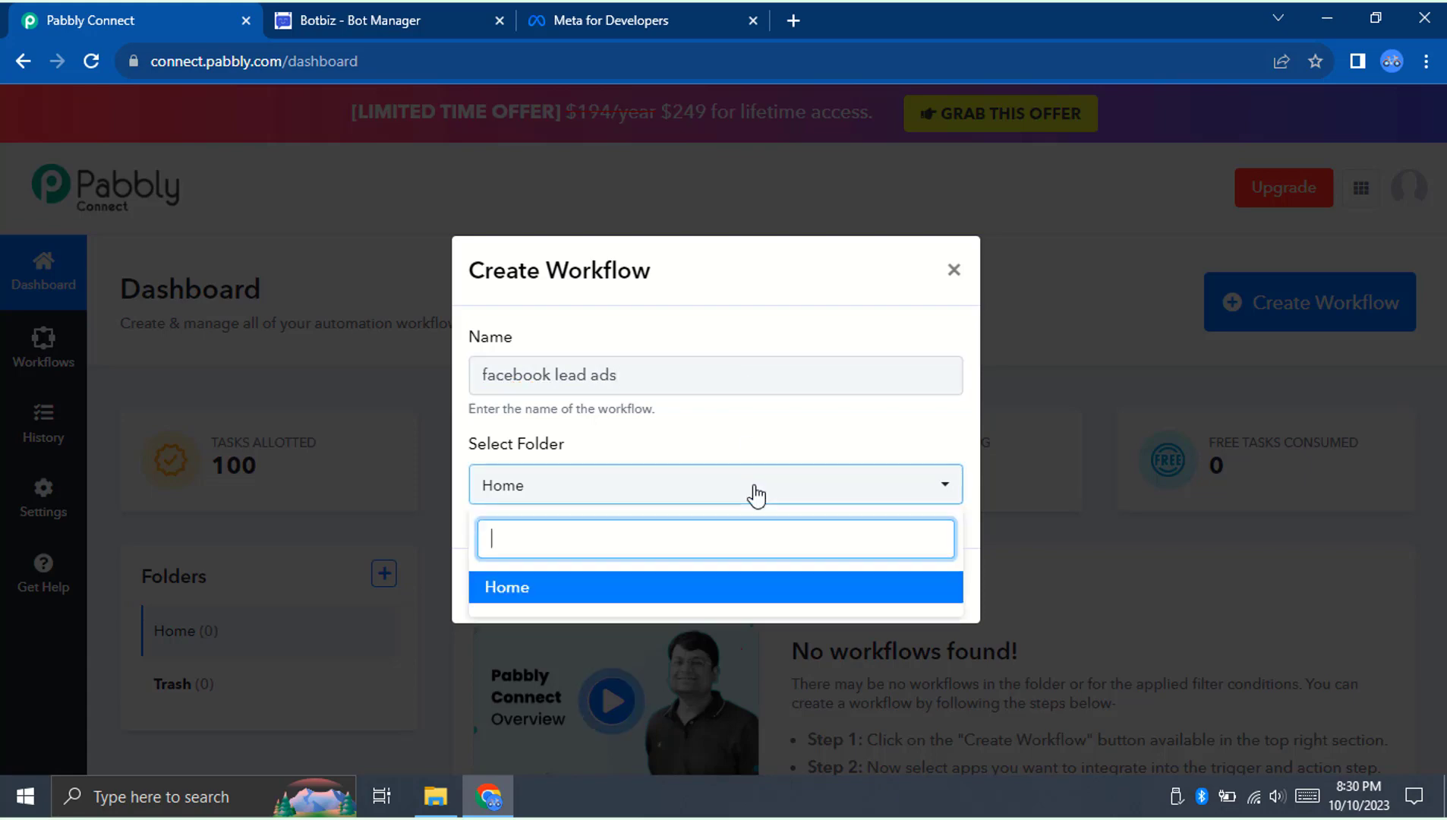
click(753, 492)
click(920, 587)
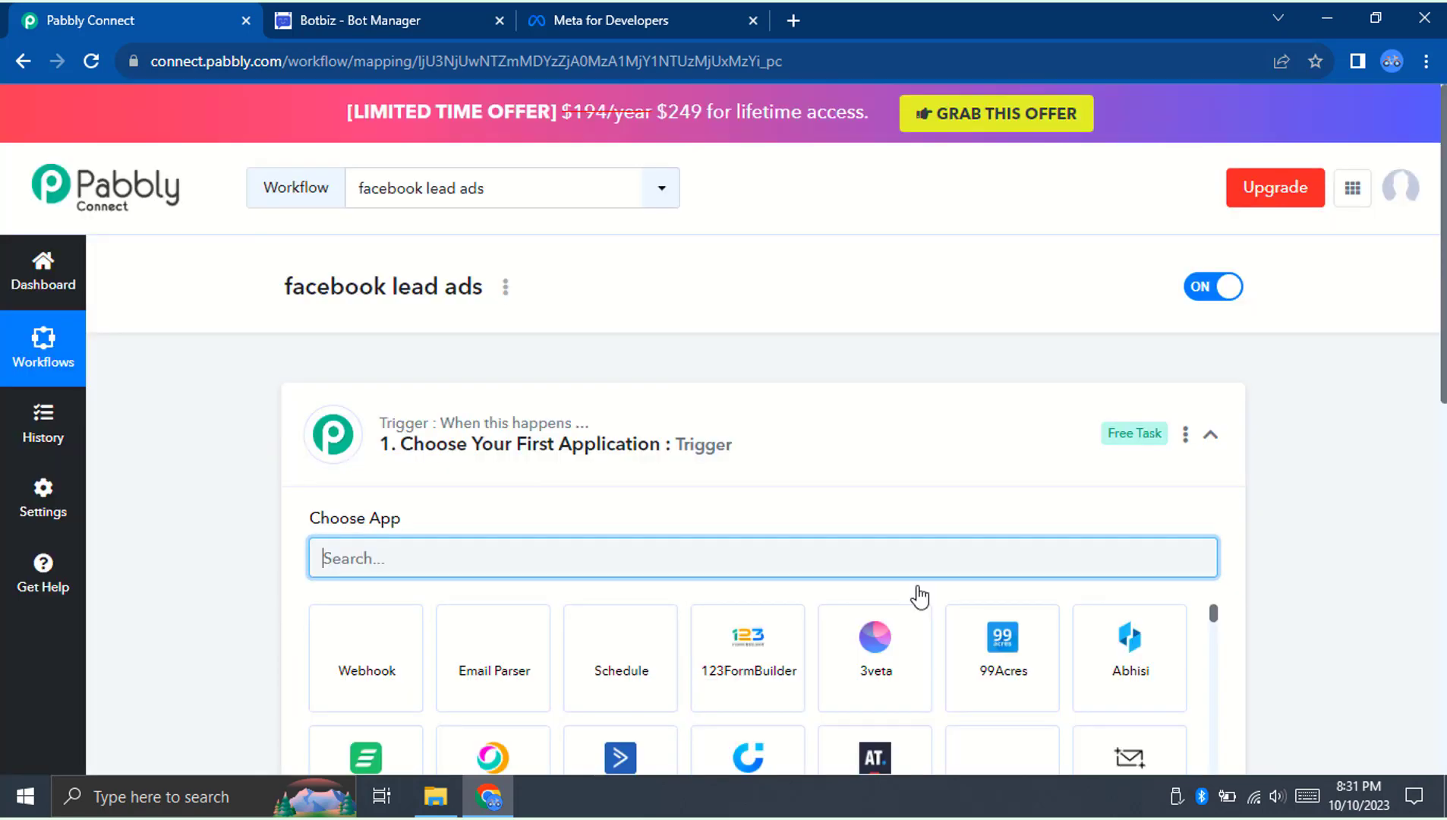
click(1212, 435)
scroll(1310, 510, down, 2)
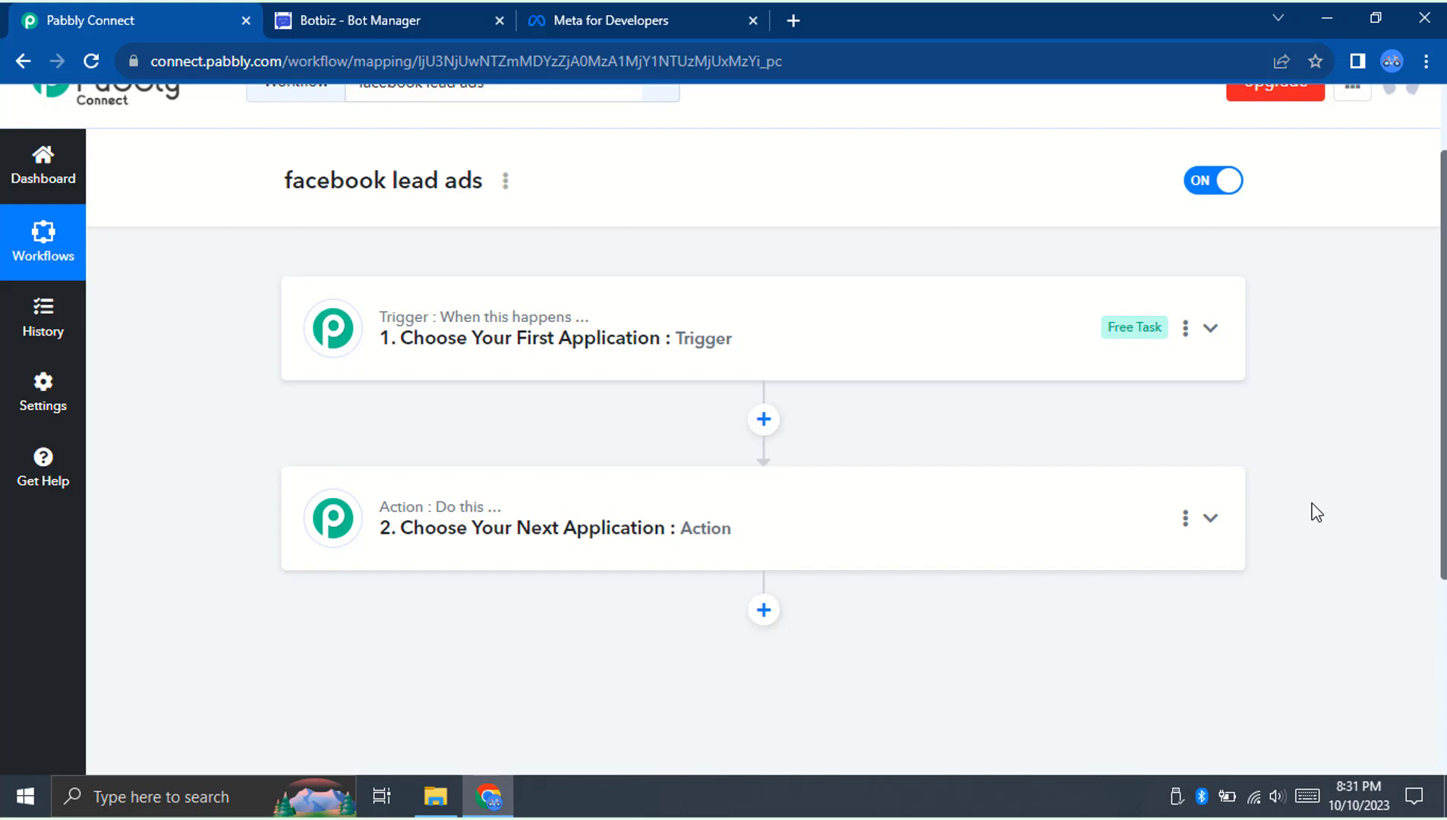
scroll(1317, 513, up, 2)
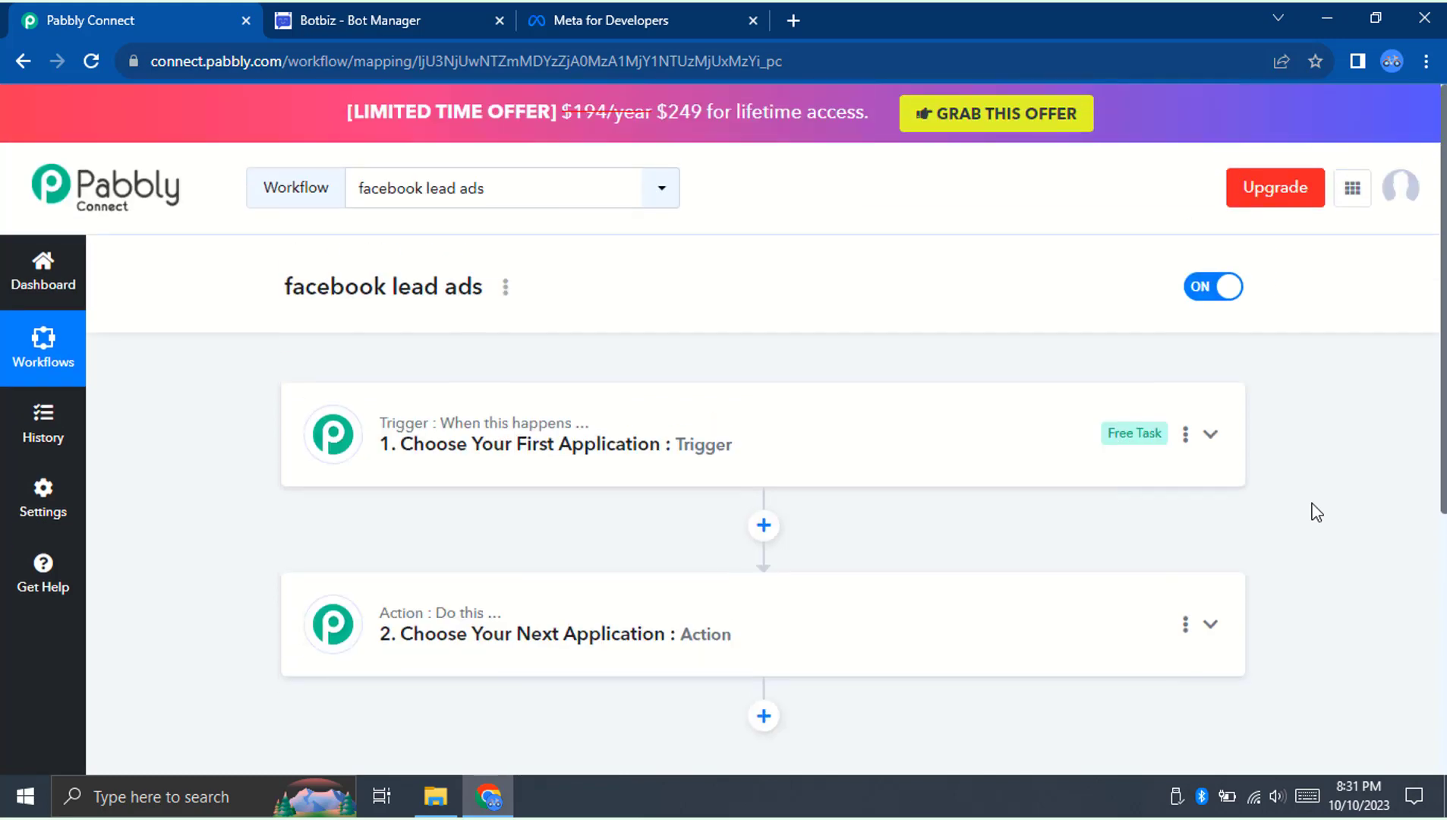
click(843, 448)
Set the workflow's trigger application to Facebook Lead Ads with New Lead (Instant) as the trigger event.
scroll(814, 442, down, 2)
click(445, 440)
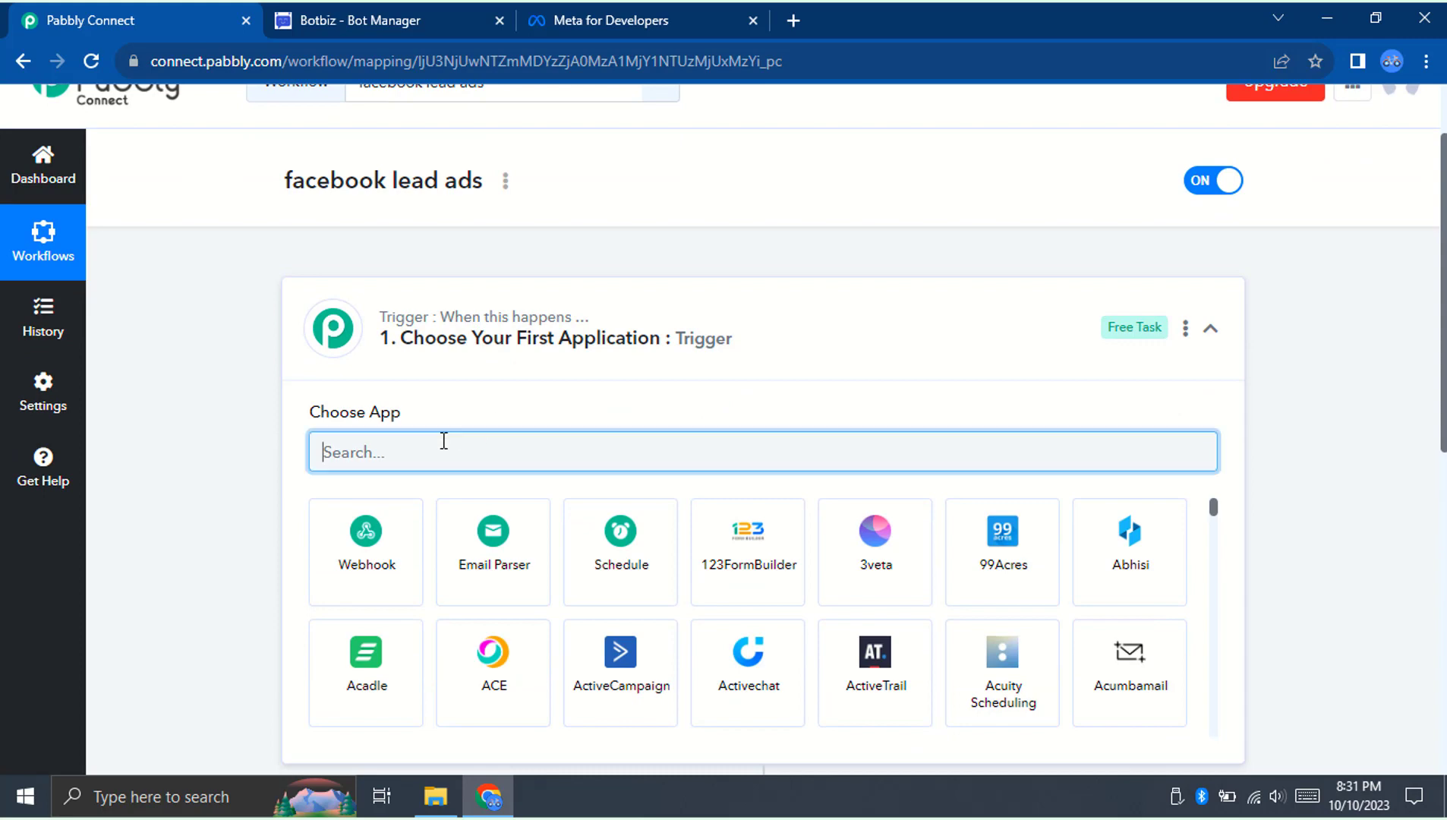
text(face)
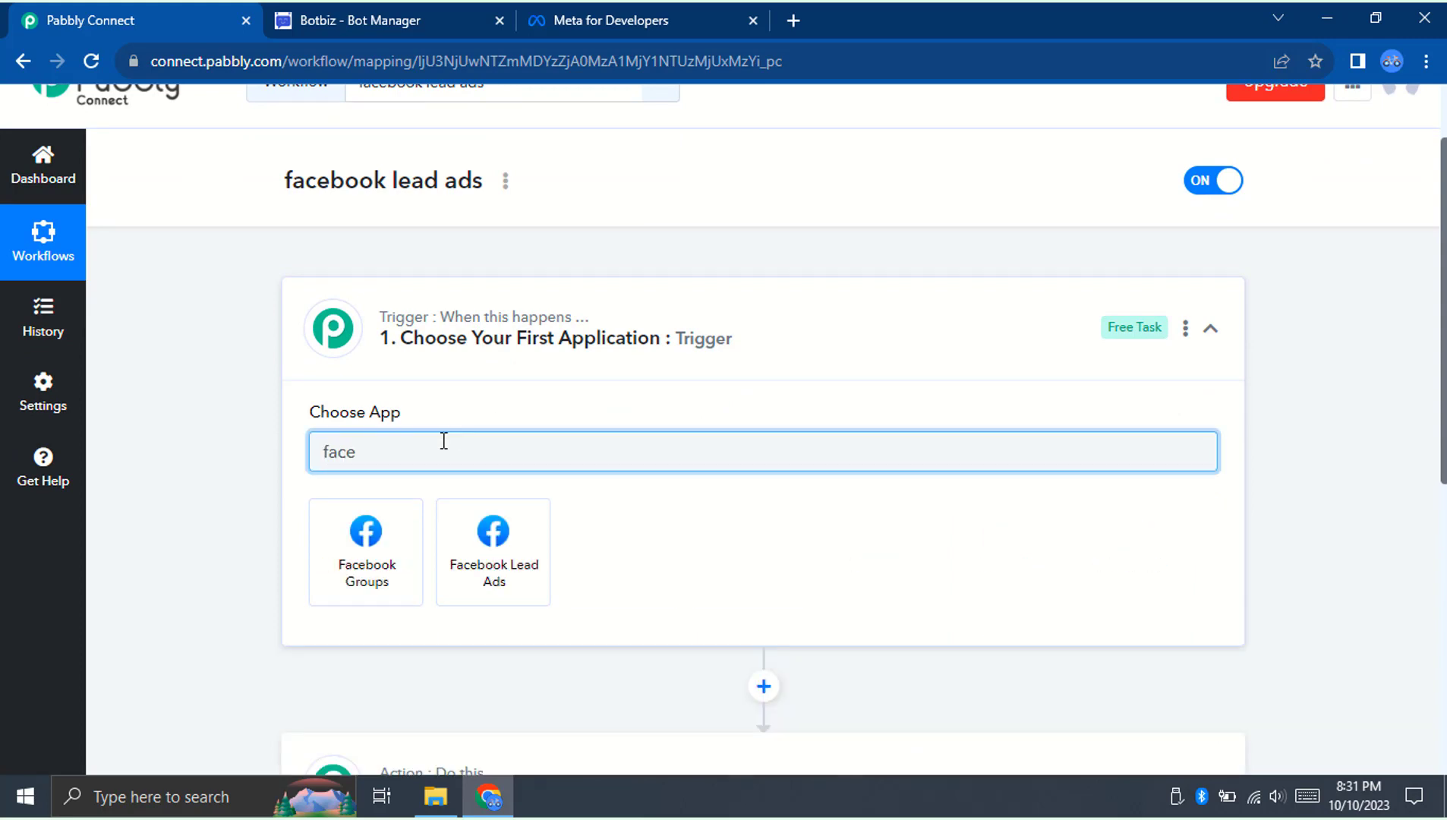
click(477, 543)
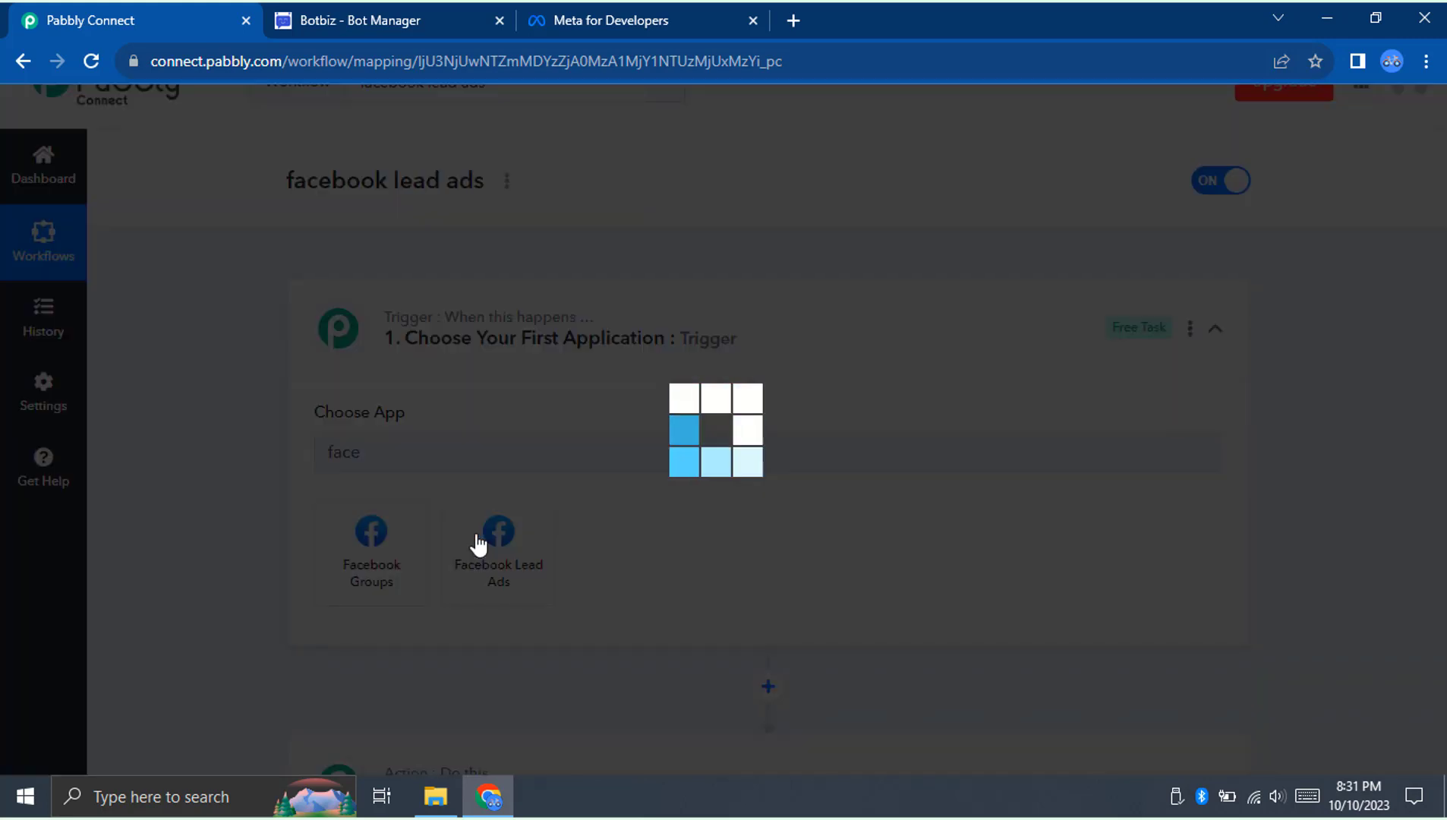
scroll(474, 542, down, 2)
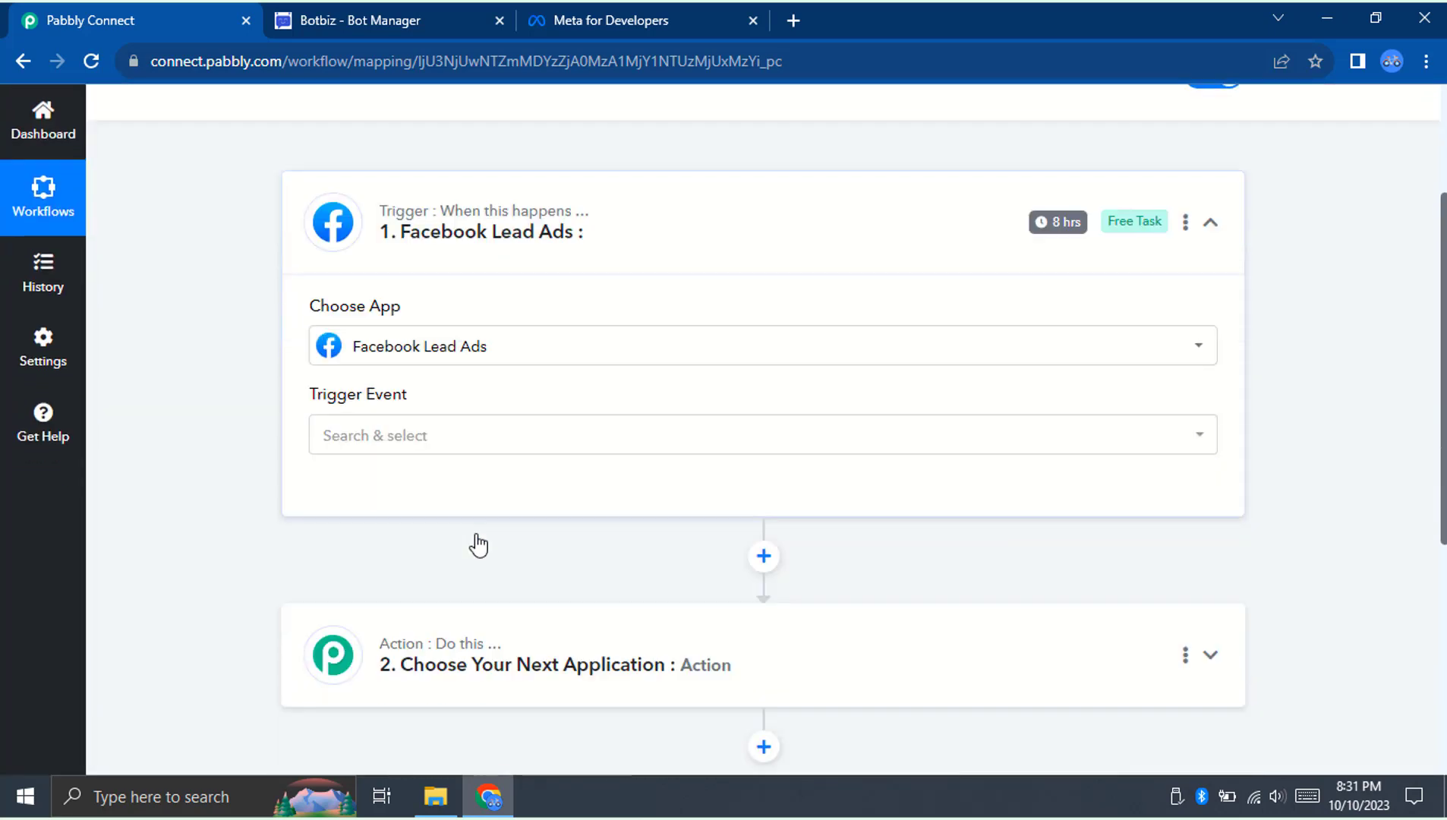
click(425, 454)
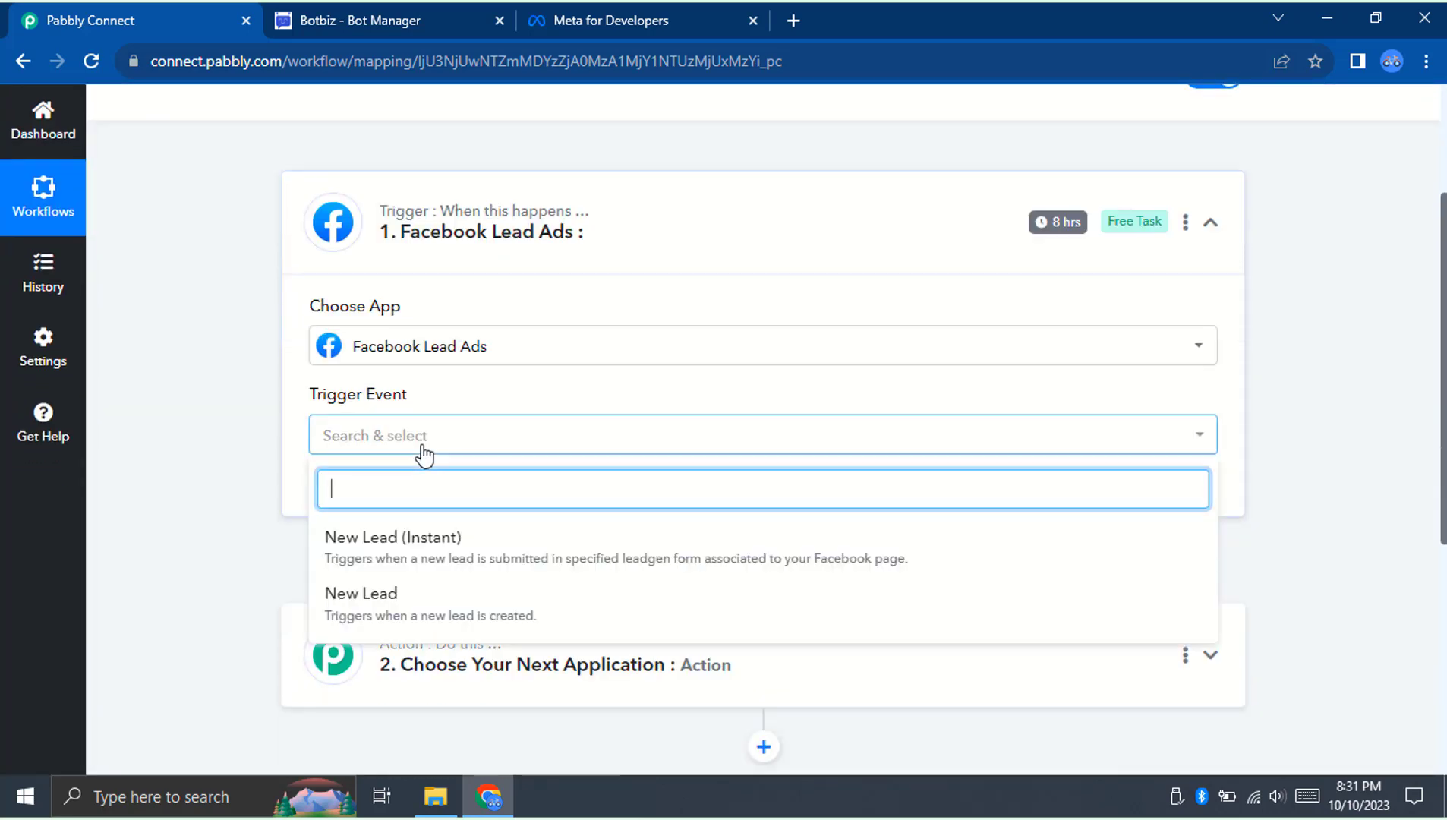
click(414, 546)
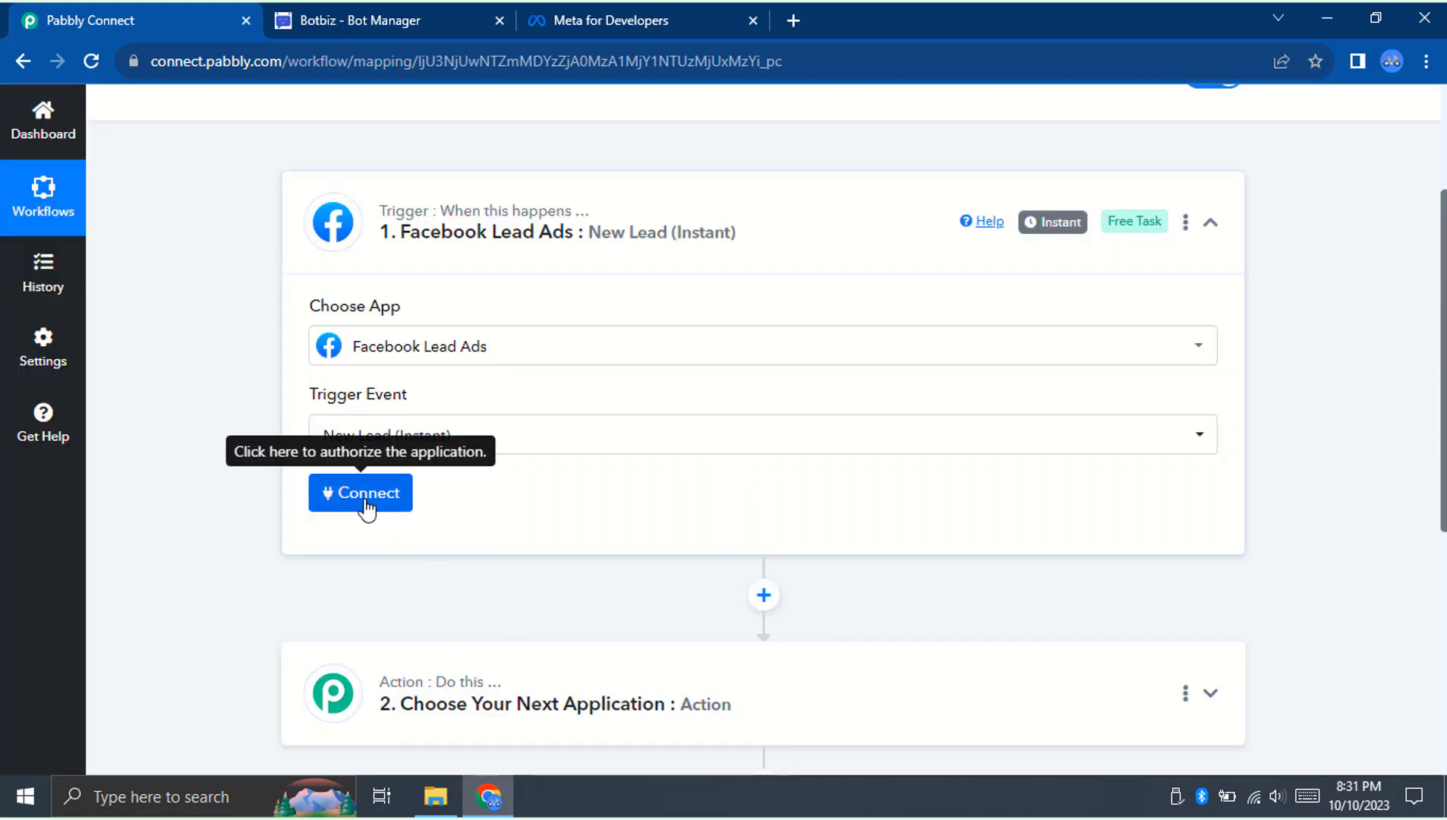
Authorize a new Facebook Lead Ads connection for the trigger, keeping the name "Facebook Lead Ads #1".
click(365, 506)
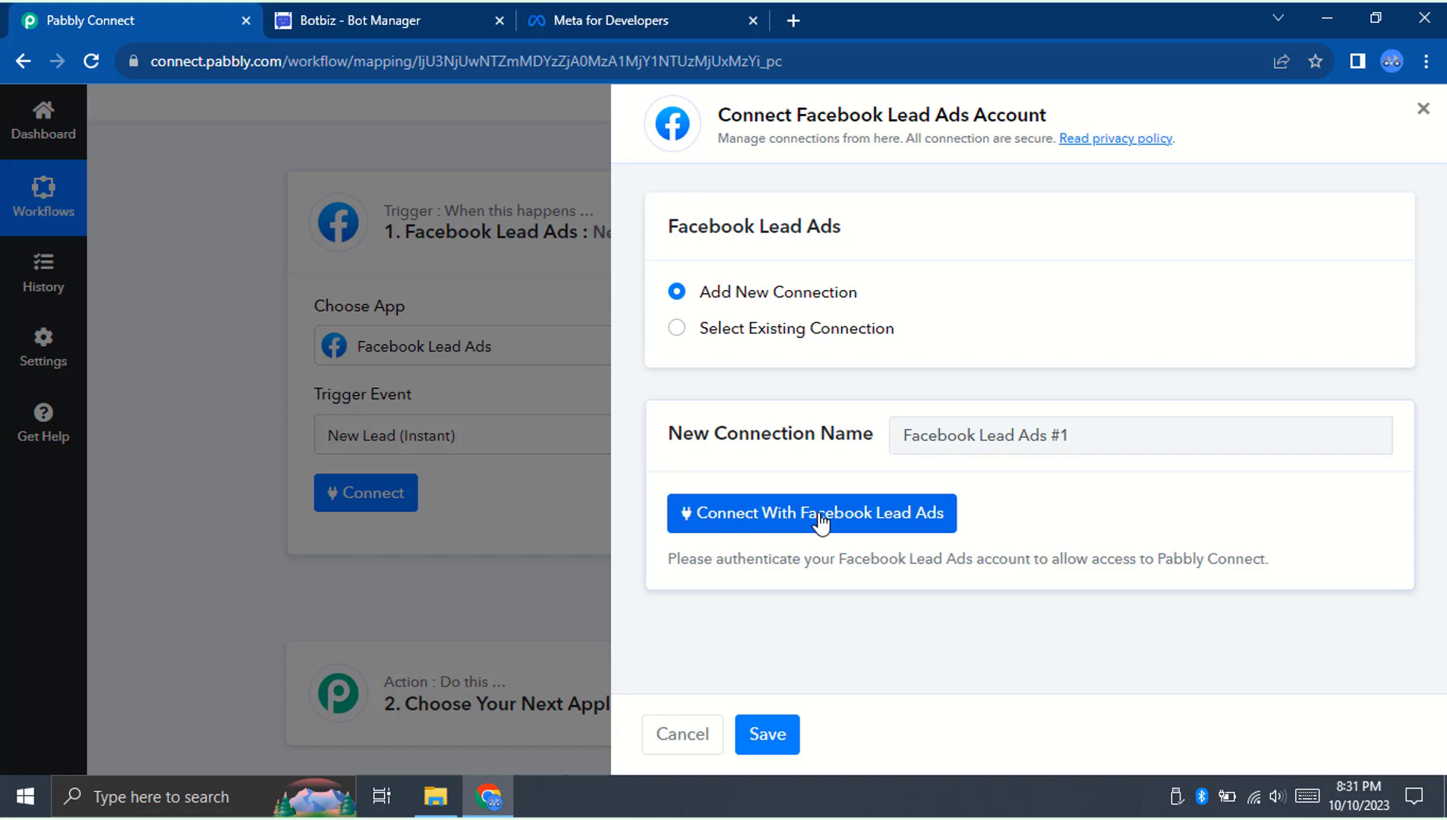
drag(1084, 437, 885, 447)
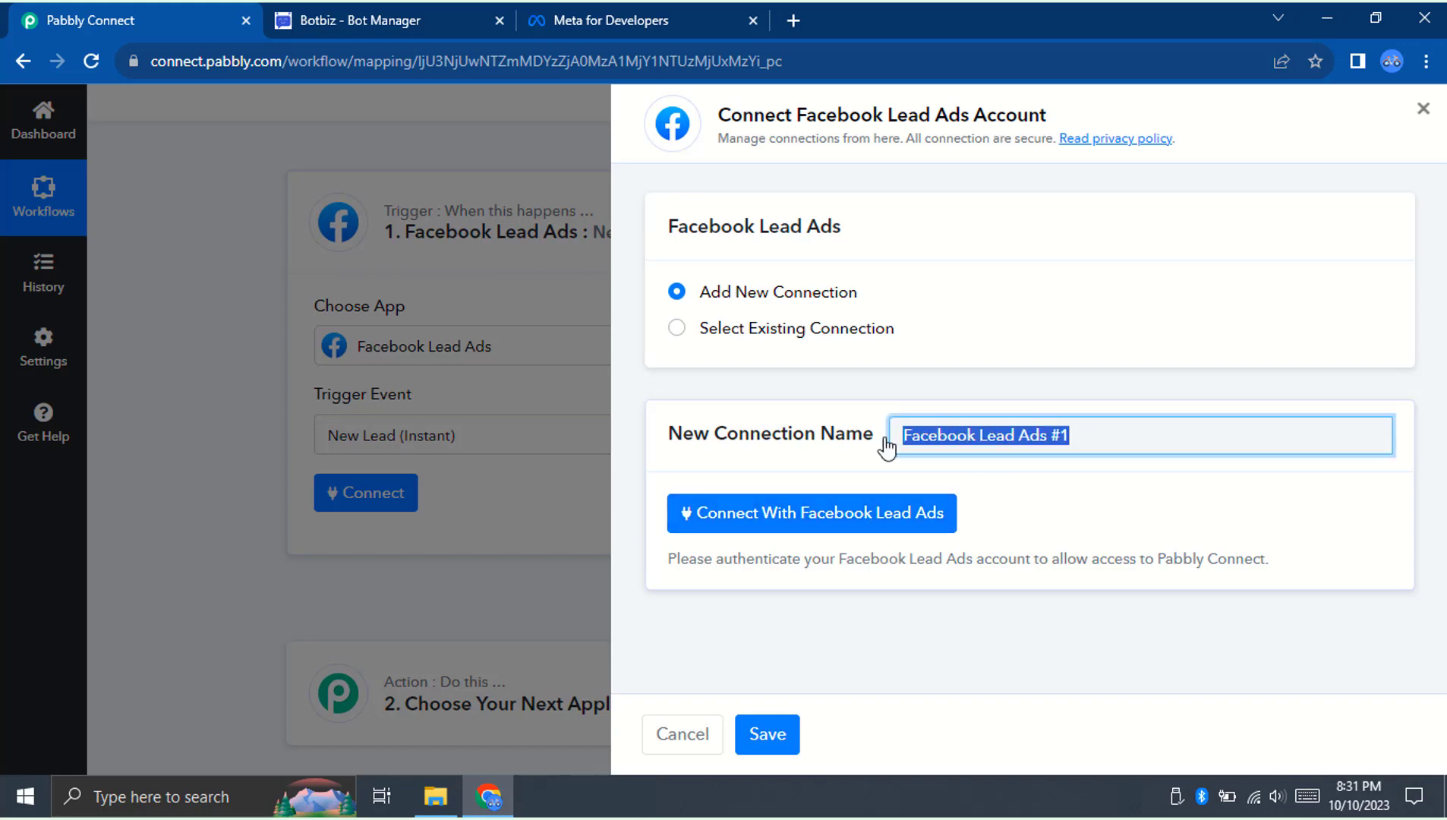
click(1093, 442)
click(823, 525)
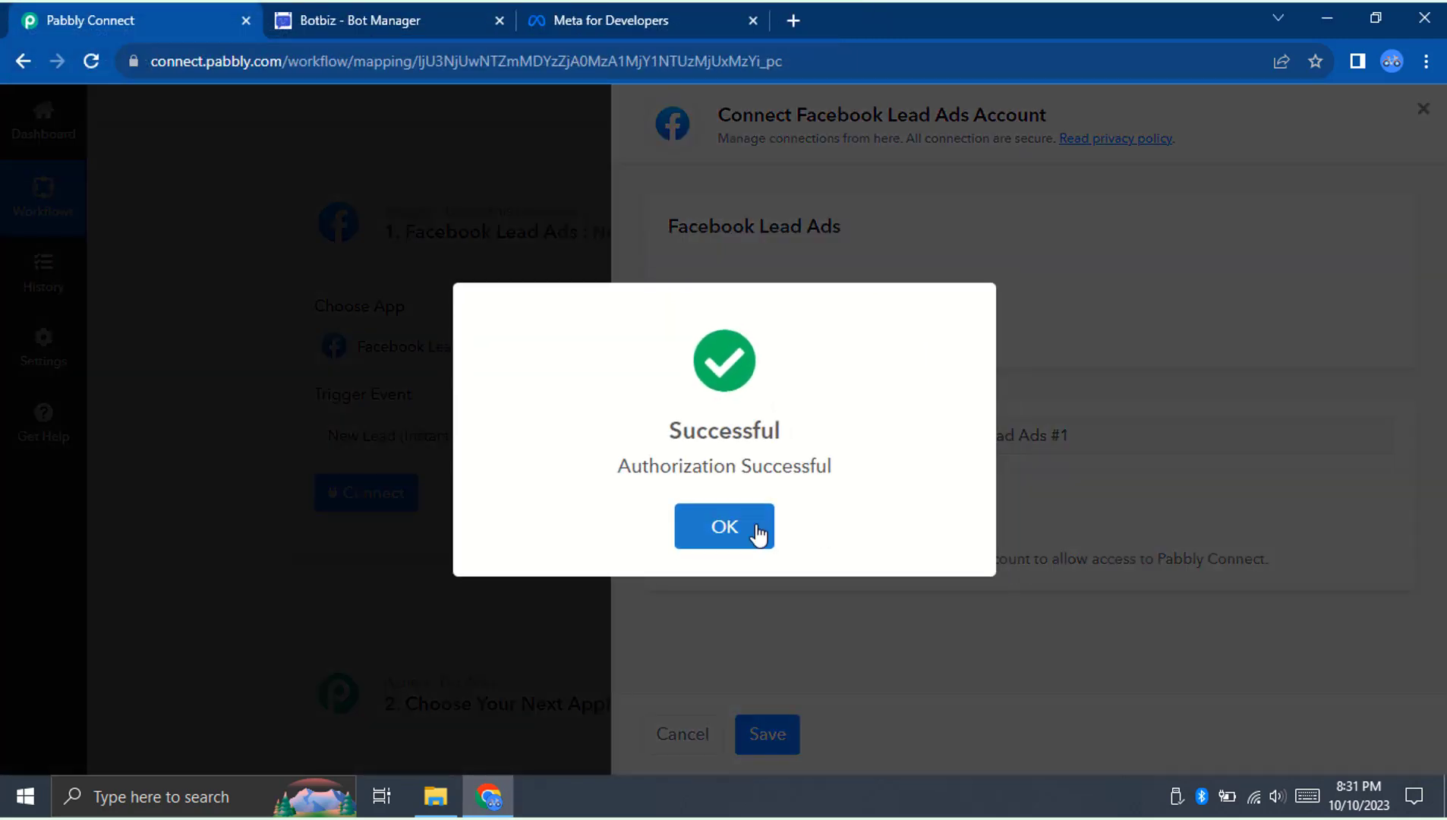
click(755, 533)
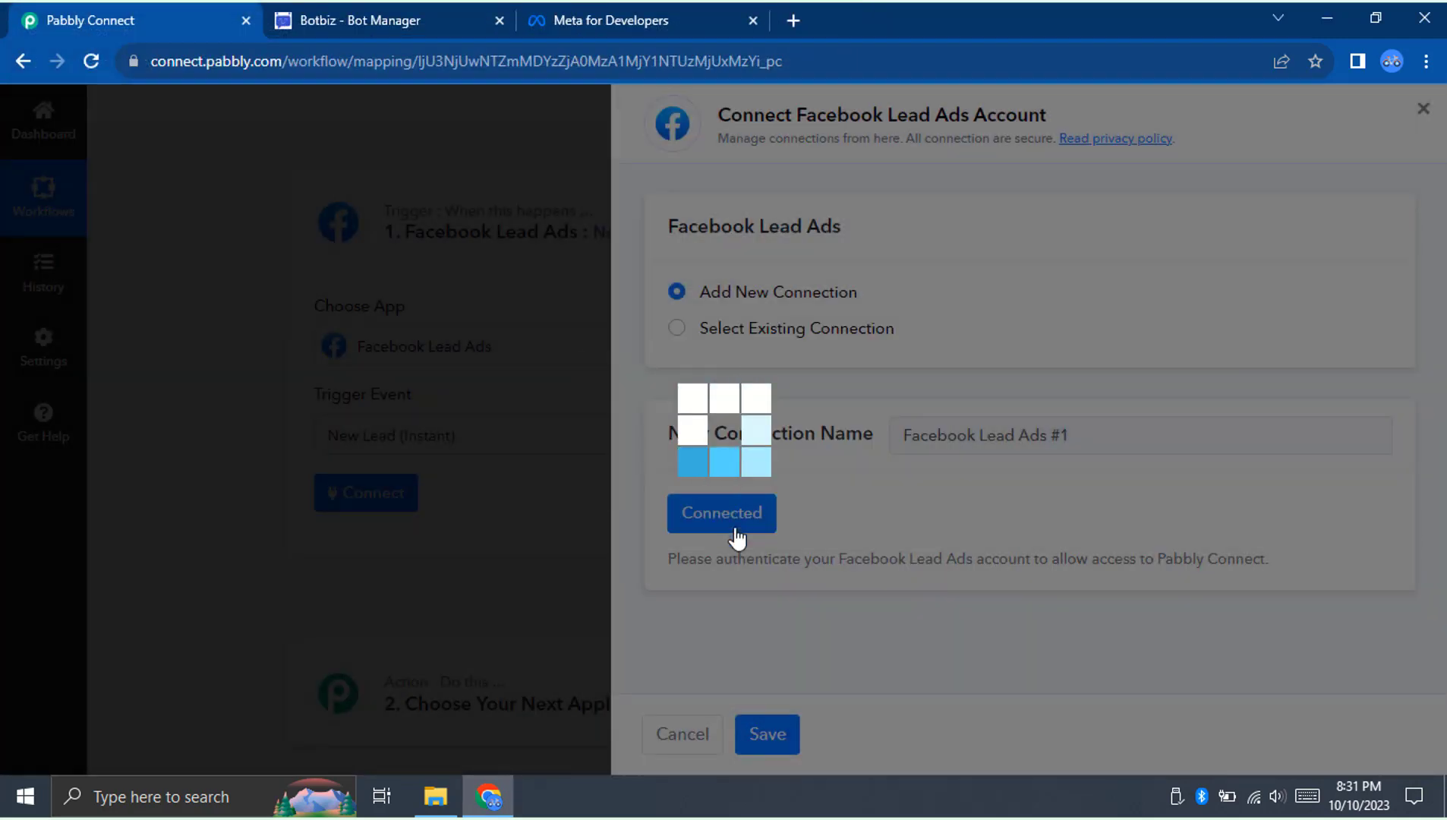
Keep the Smile Shop page and Contact Submission Form-copy-copy form for the trigger, save it and send a test request.
scroll(739, 536, down, 4)
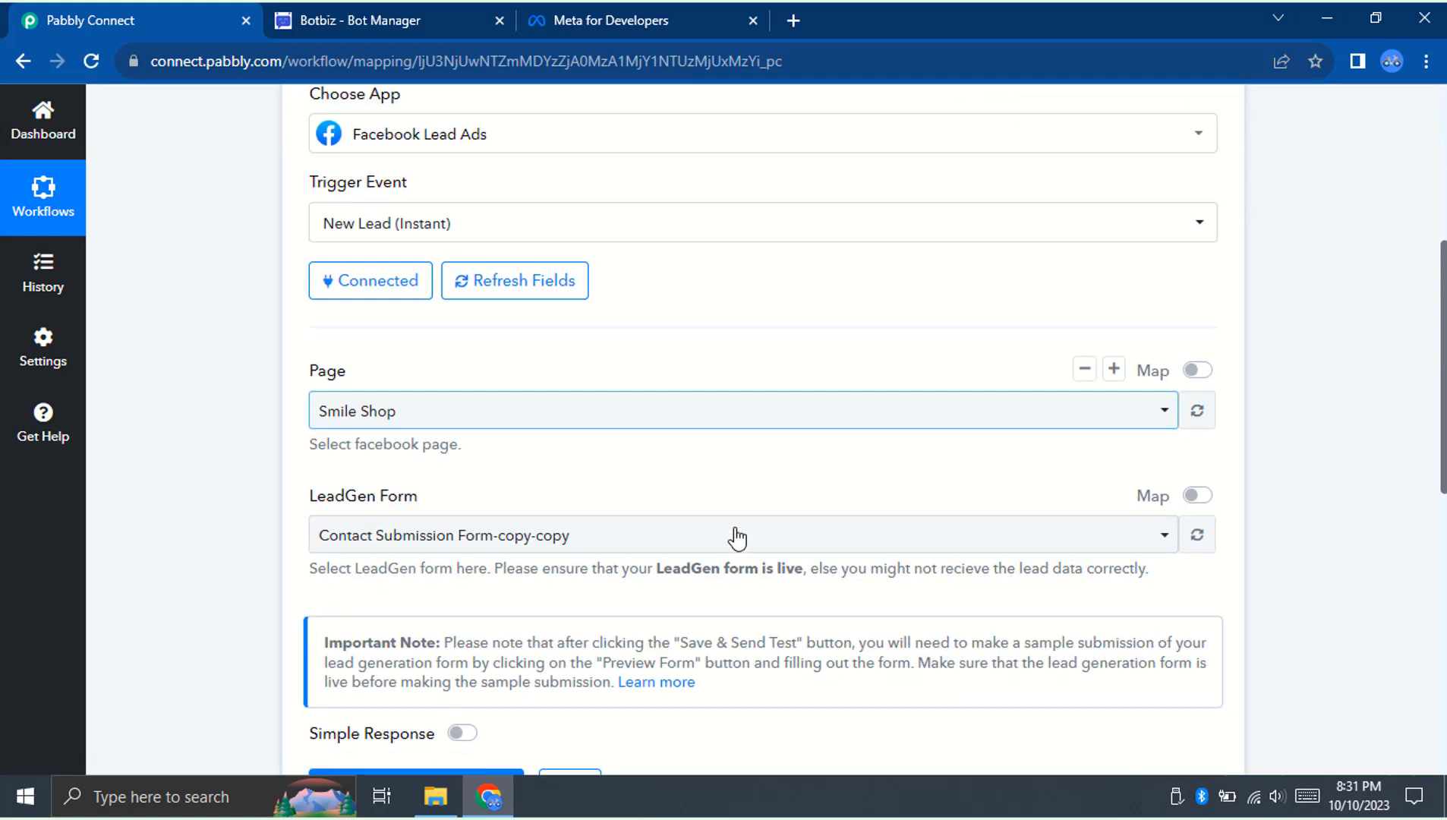
click(637, 311)
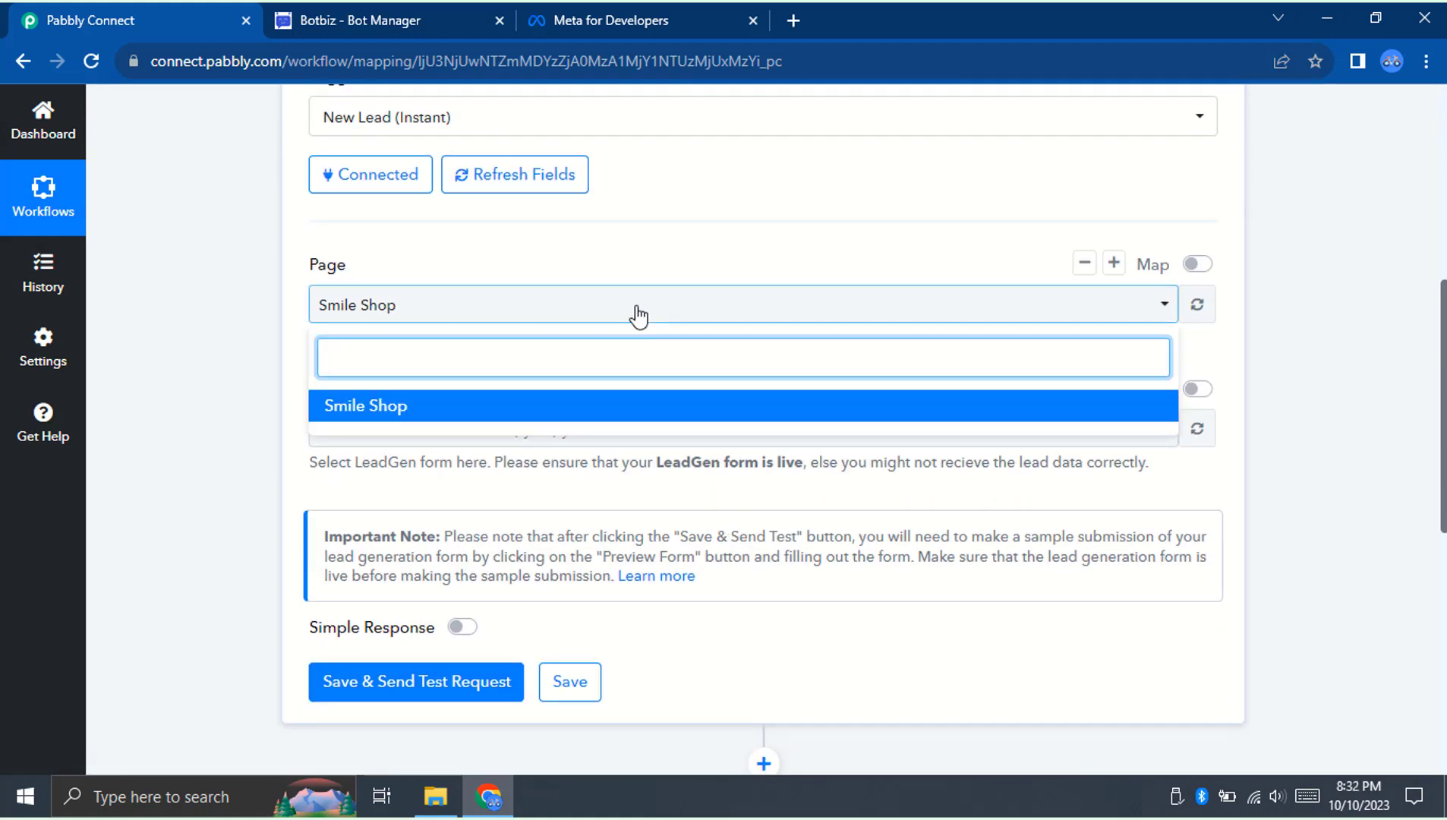
click(638, 313)
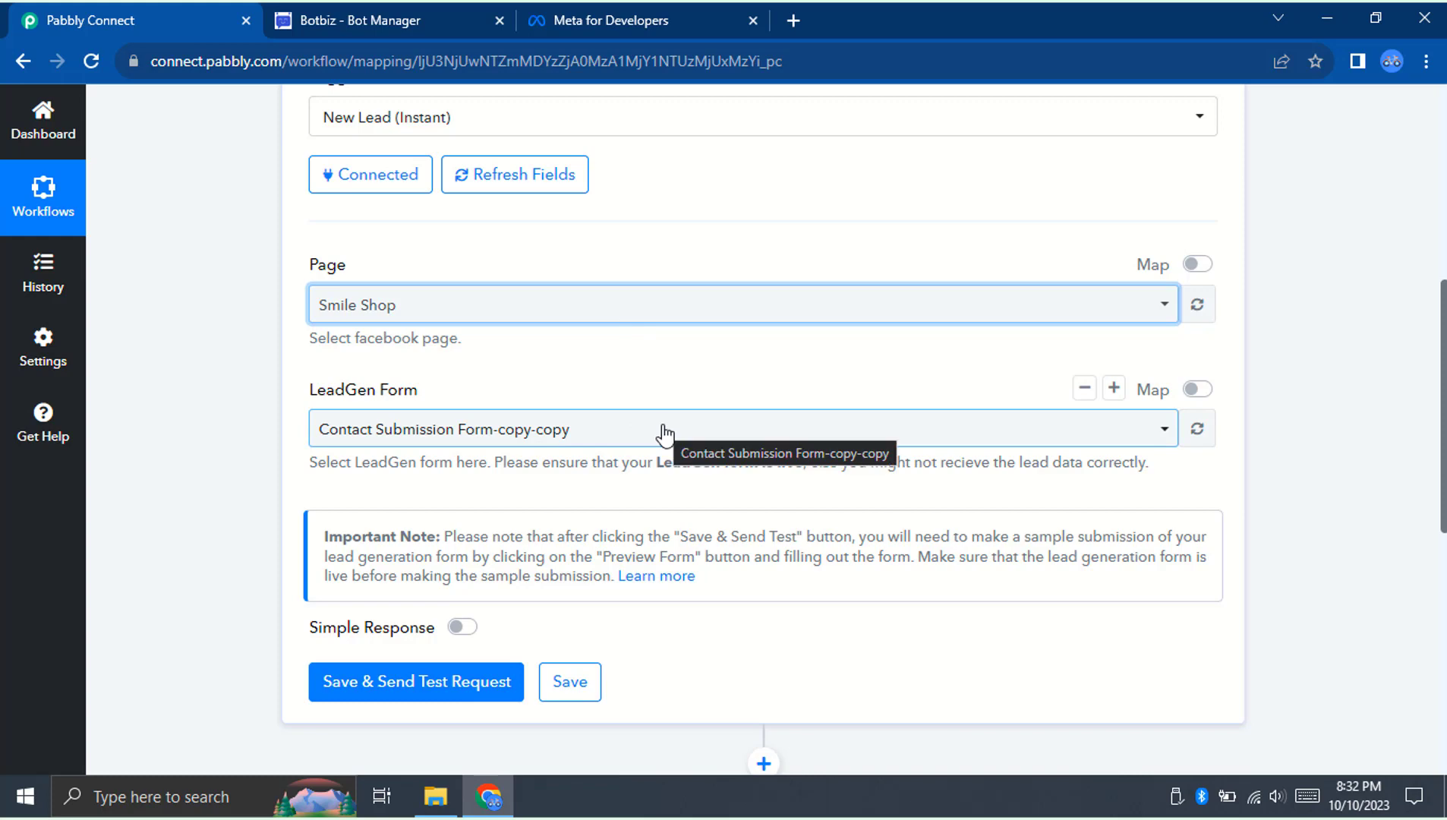
scroll(659, 429, down, 3)
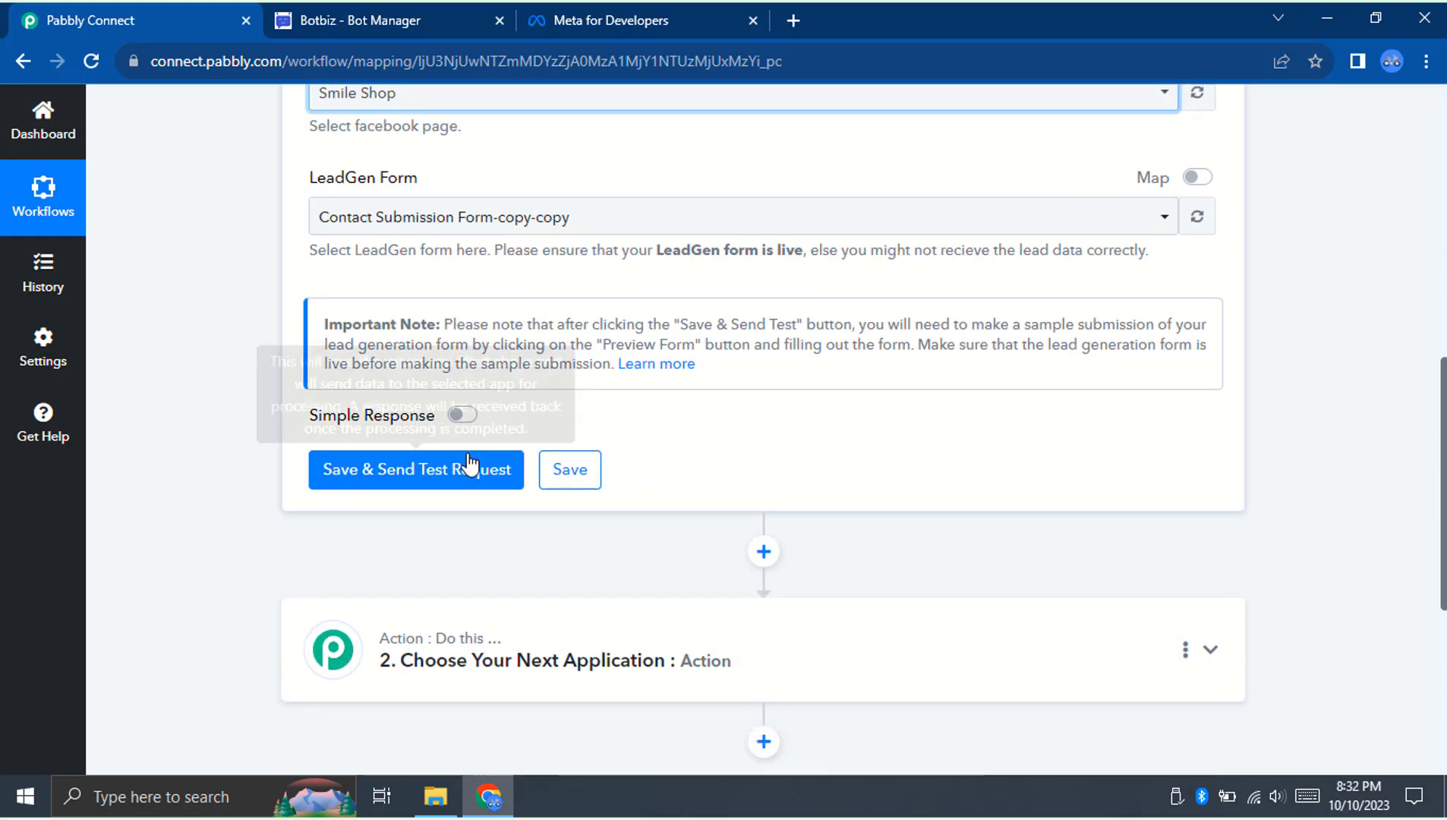
click(417, 478)
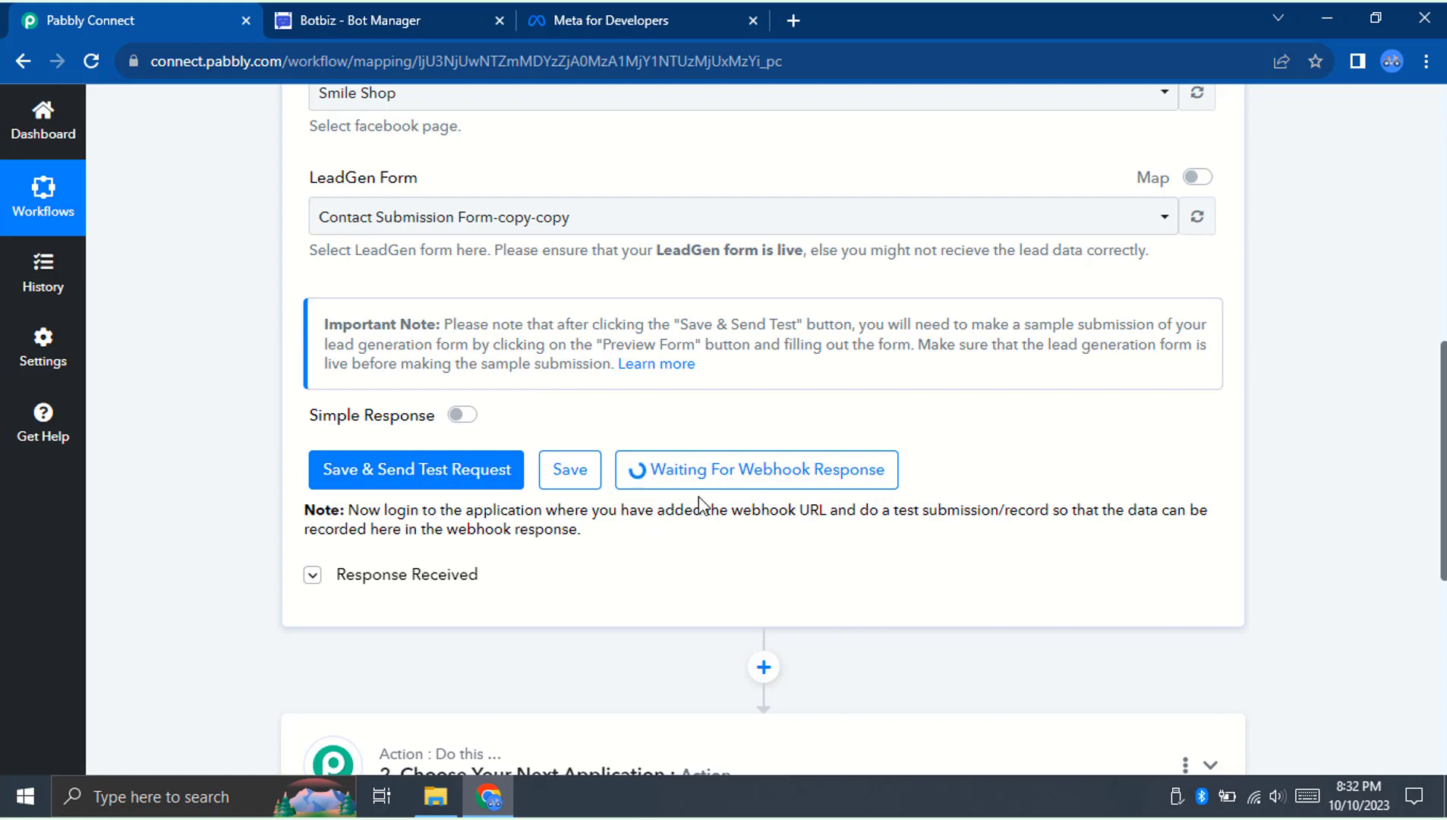
Switch to Meta for Developers and open the Lead Ads RTU Debug Tool from the full list of developer tools.
click(614, 21)
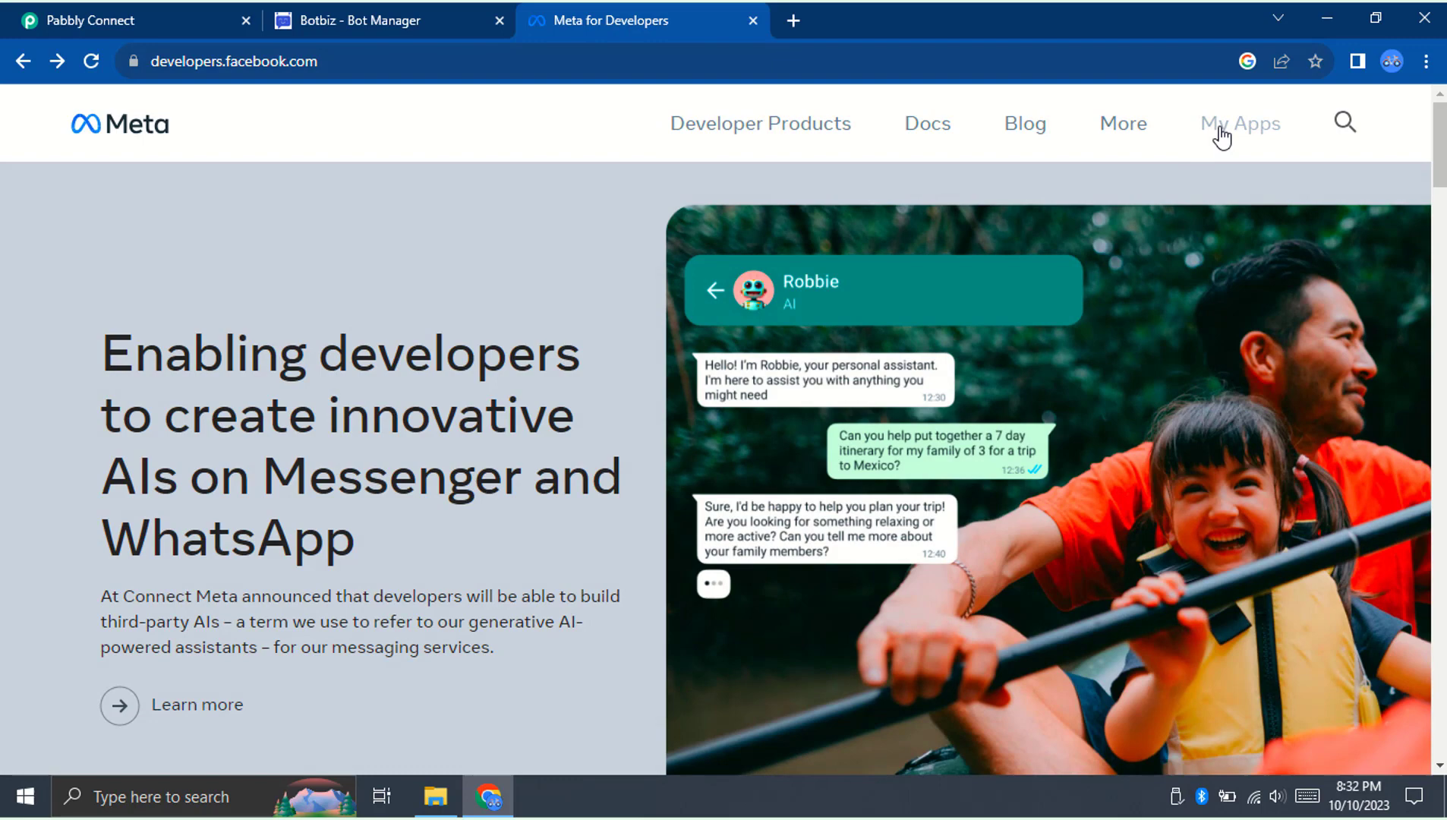
click(1220, 130)
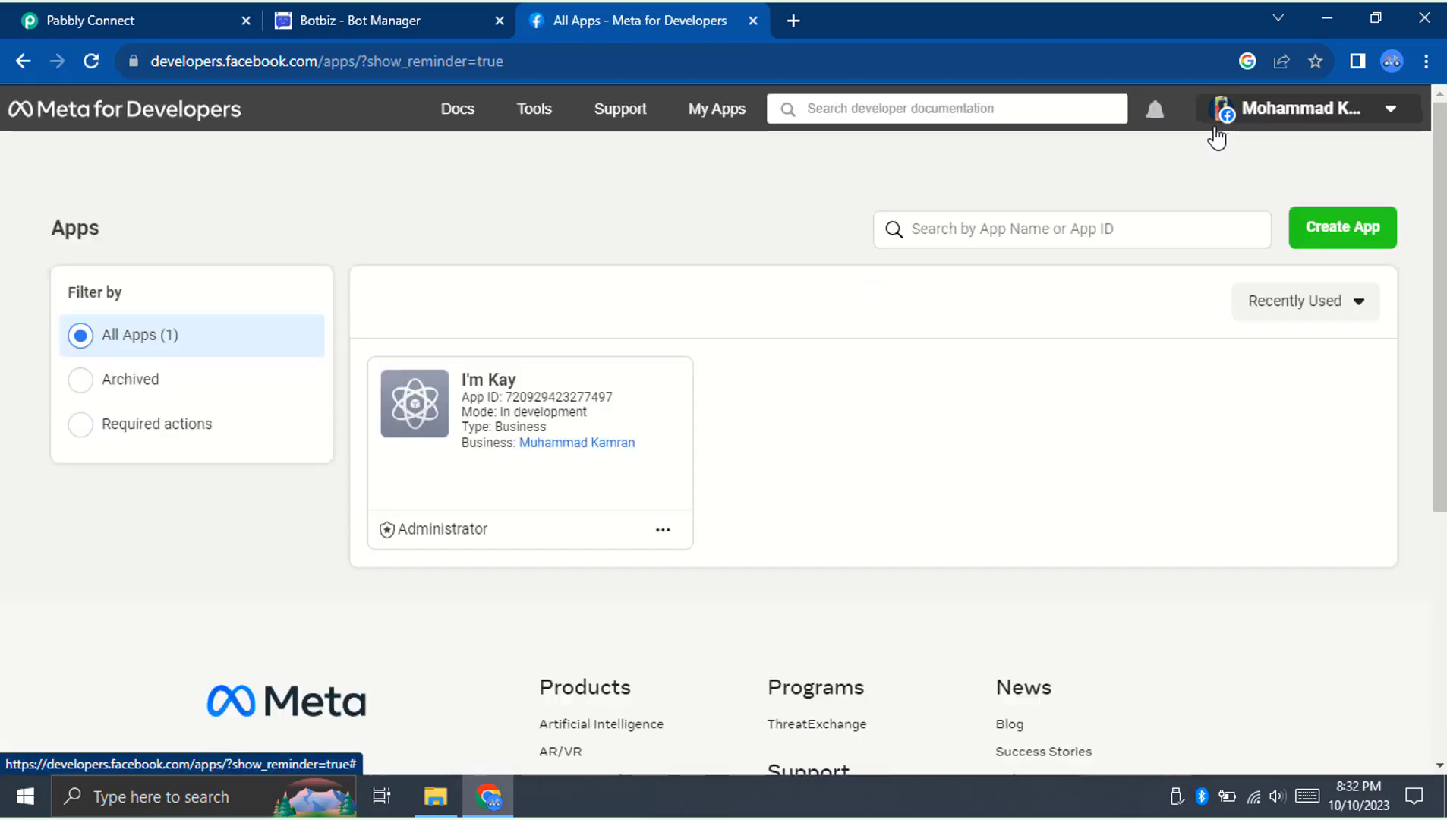
mouse_move(539, 115)
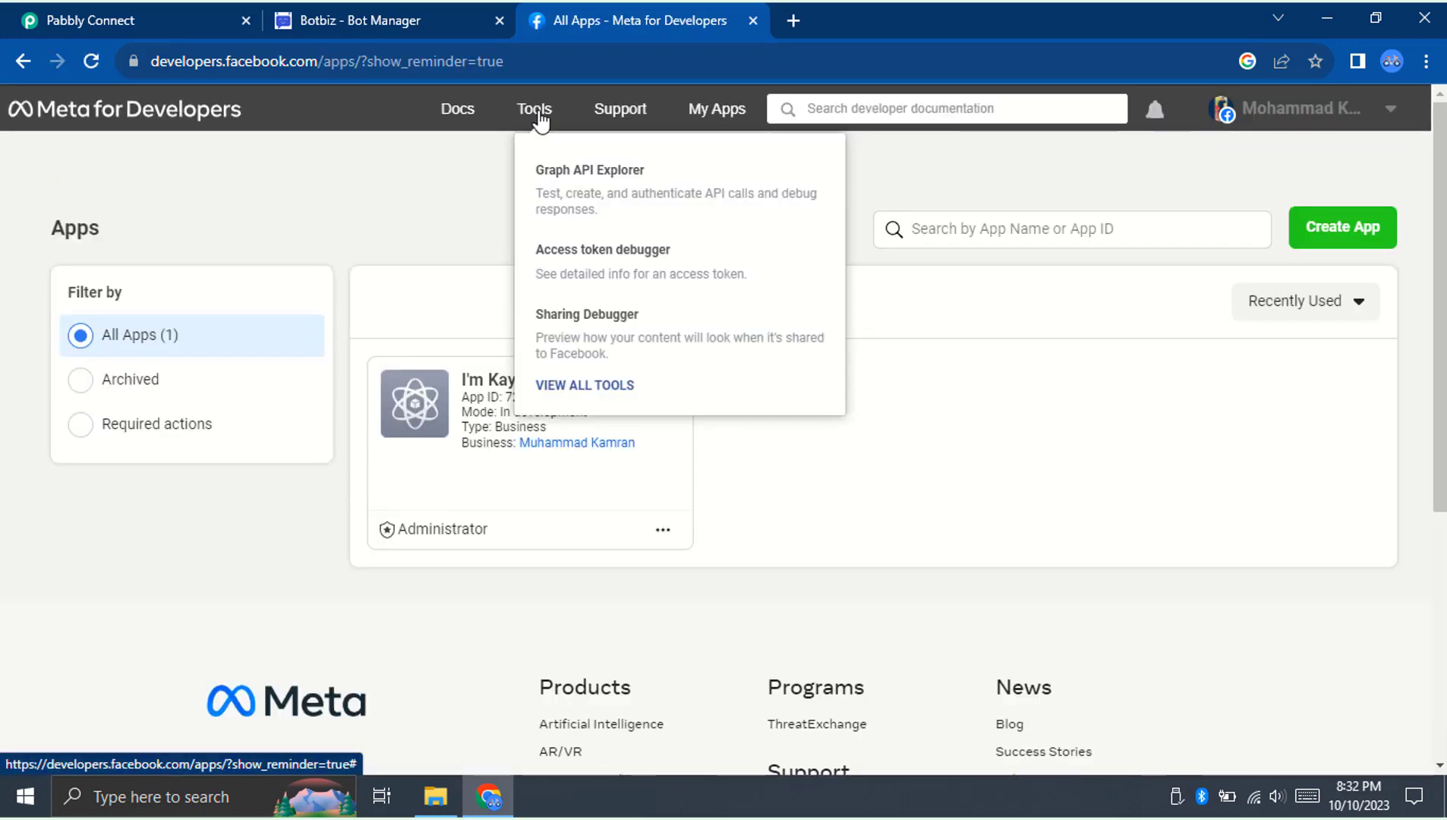
click(598, 386)
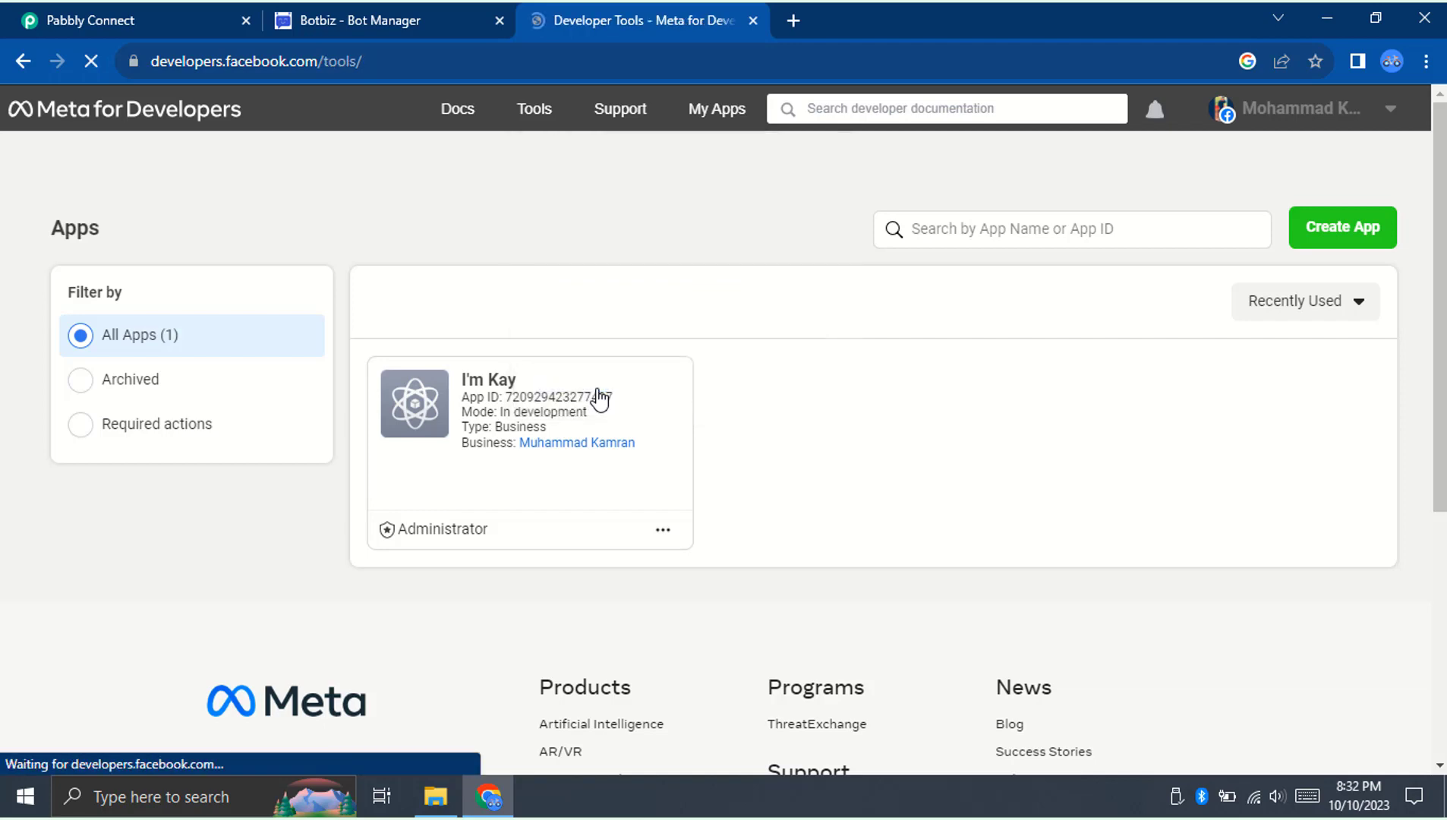
scroll(801, 533, down, 4)
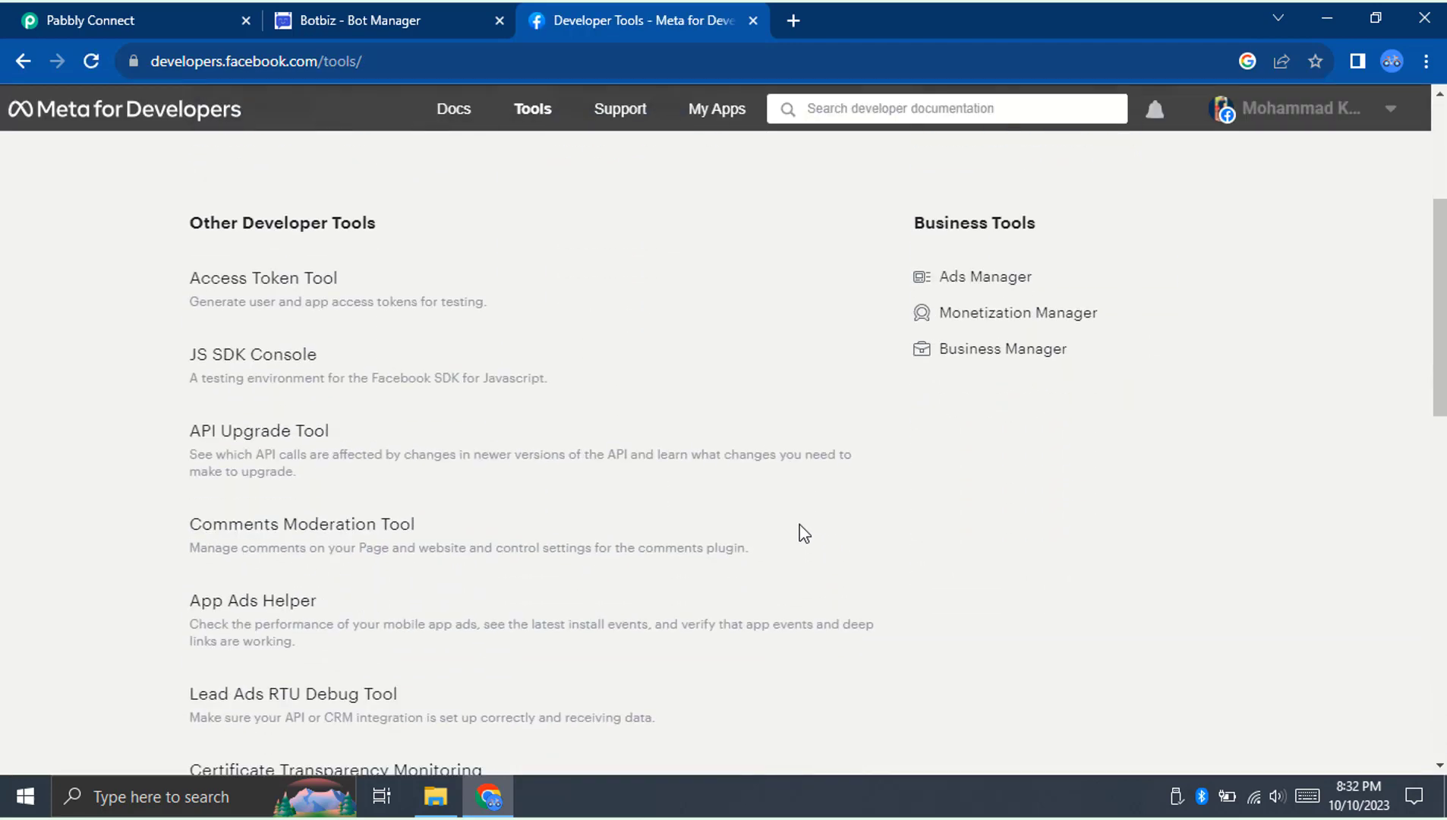
scroll(800, 533, down, 2)
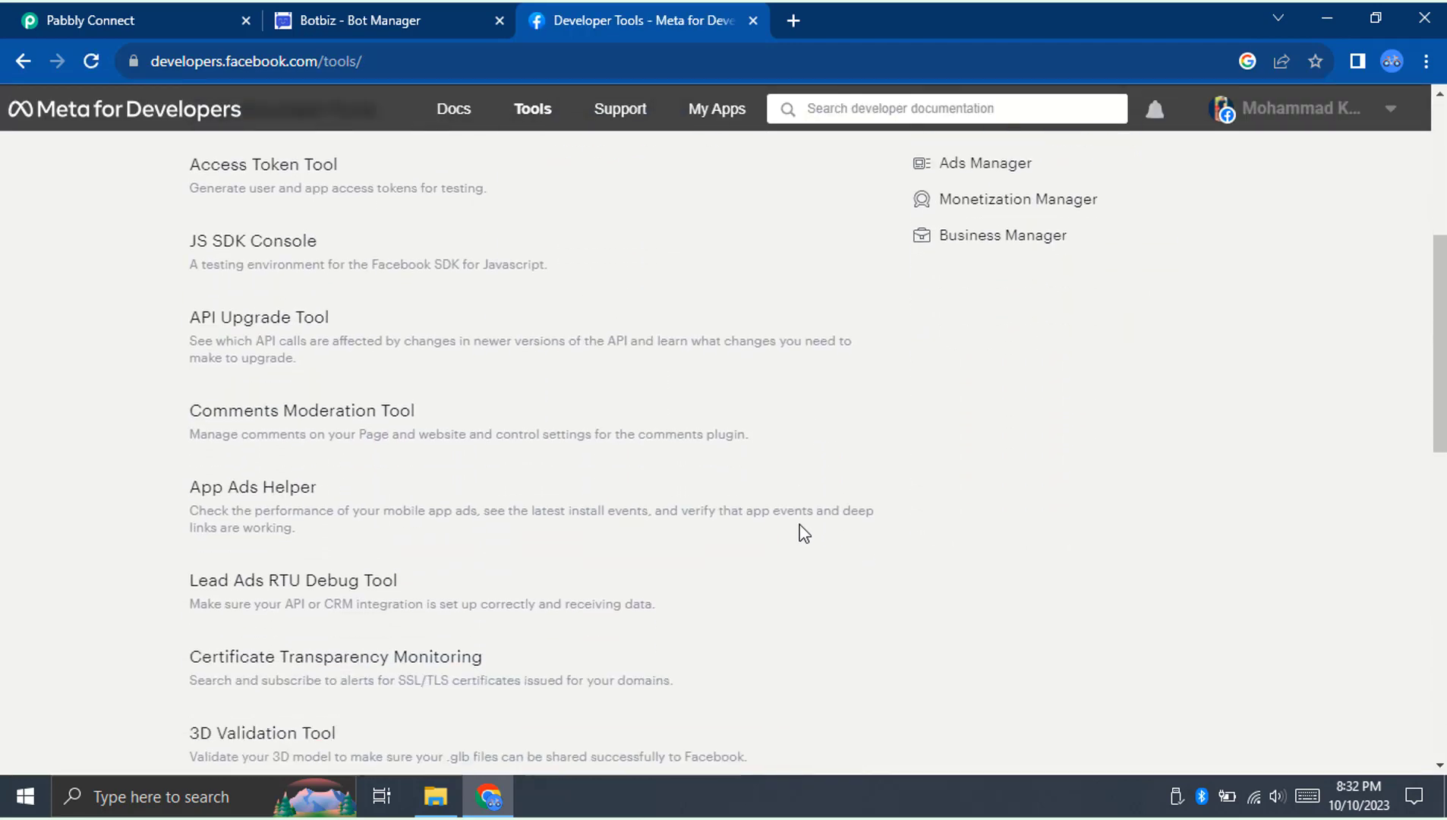
click(341, 588)
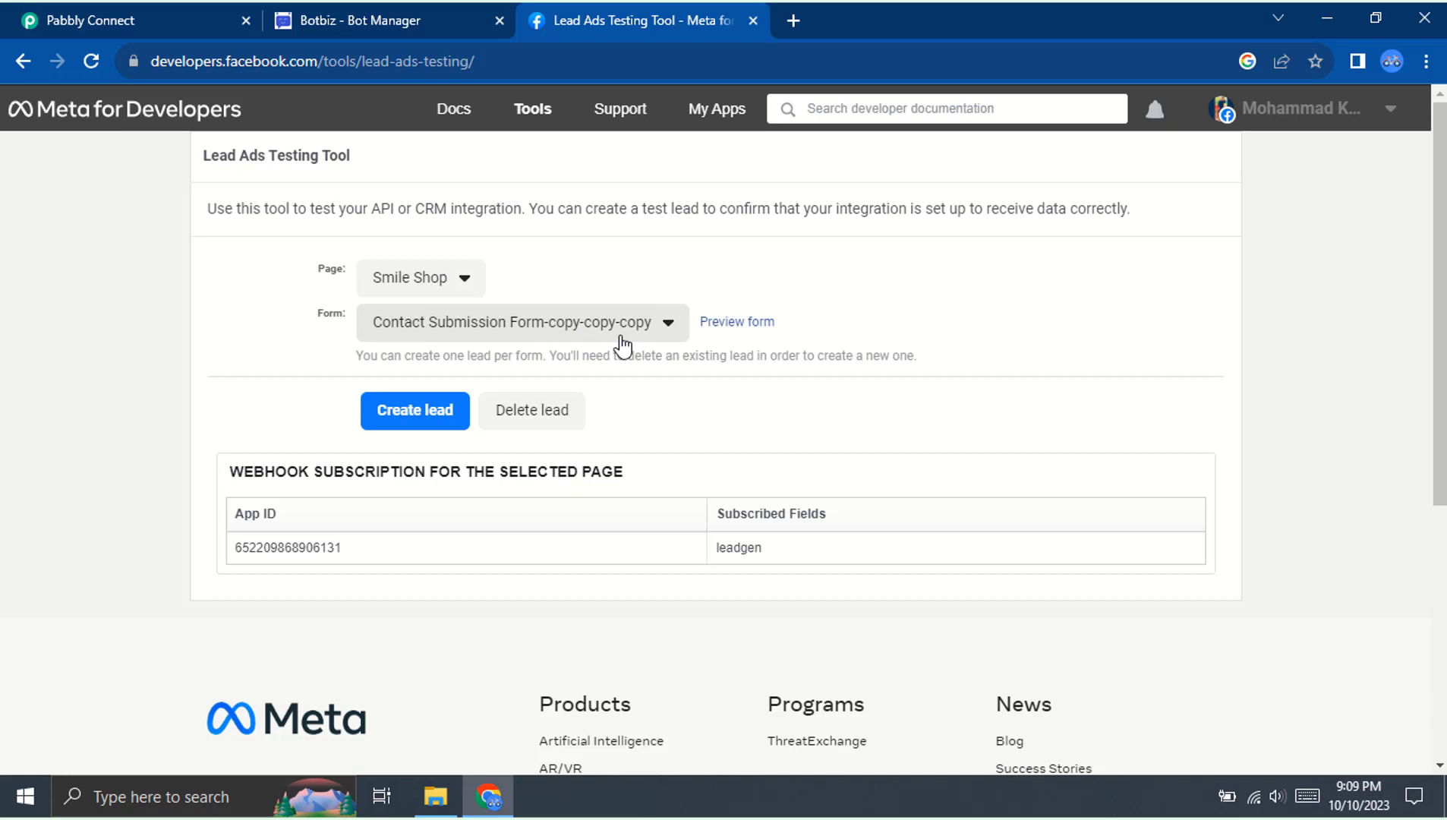
Preview the Smile Shop lead form and fill in the contact's name, phone, e-mail and the message "hi team, i need some help.".
click(736, 334)
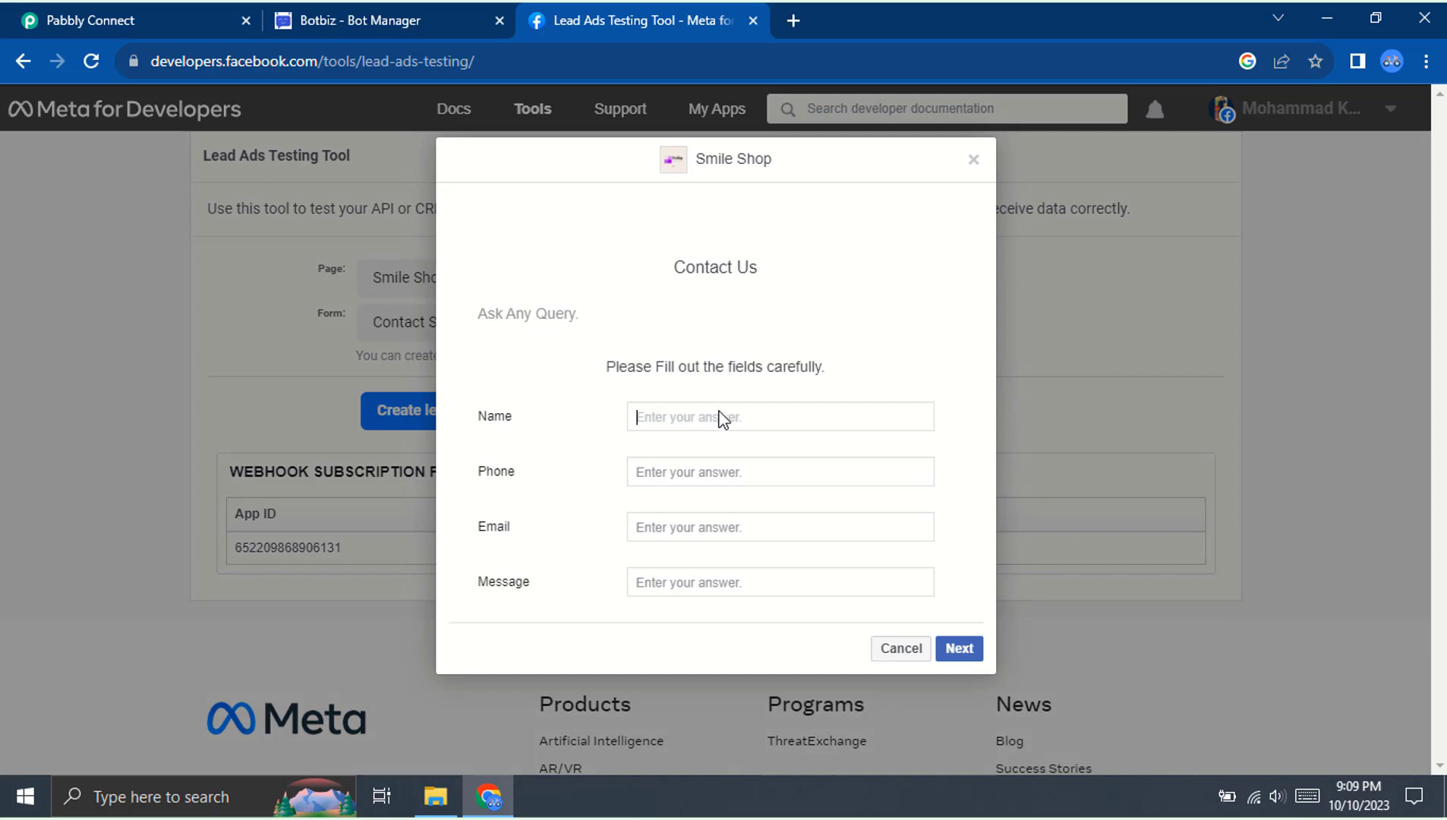
click(718, 418)
text(Bunty)
key(Tab)
text(+9)
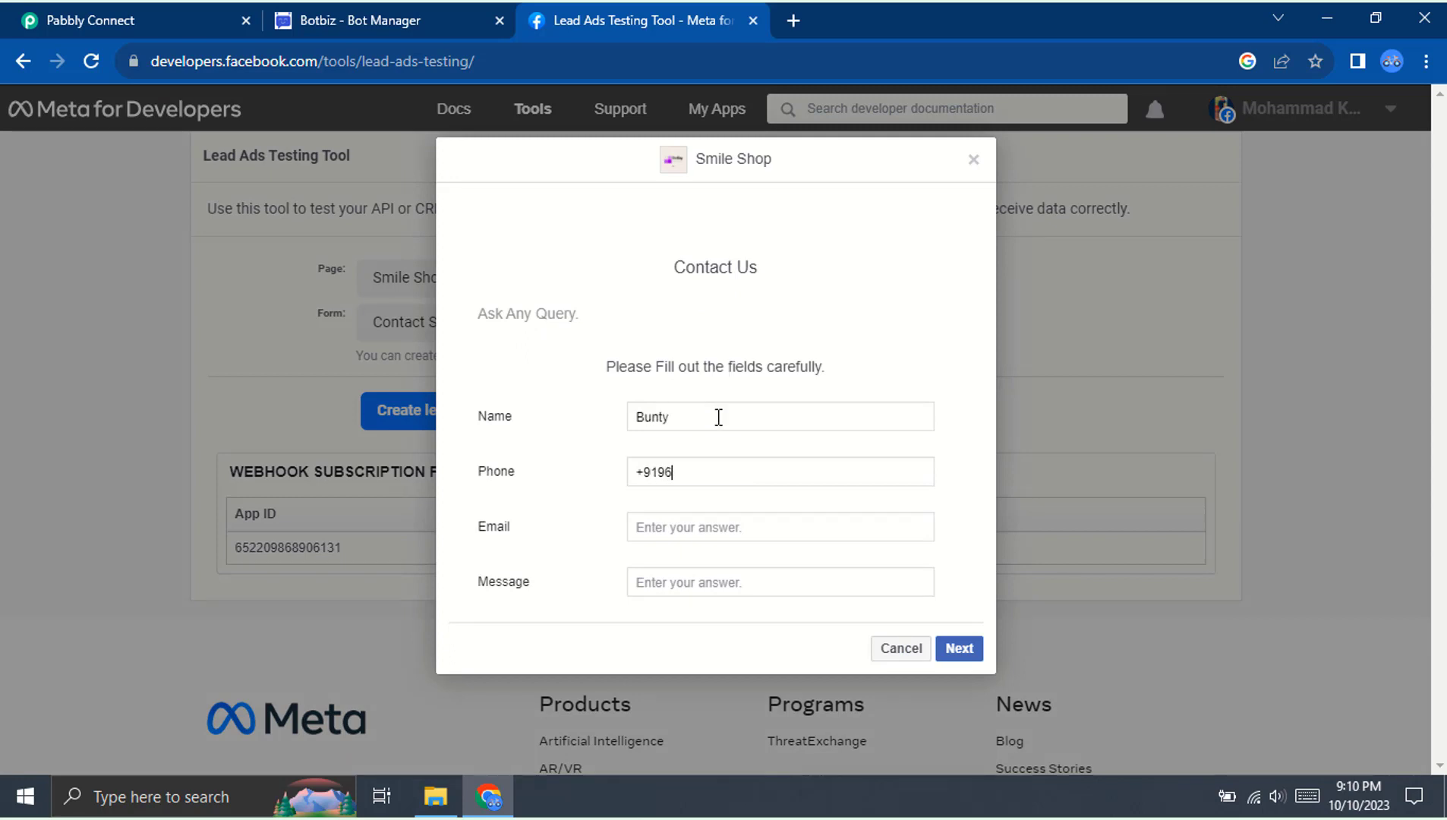
key(Tab)
text(support)
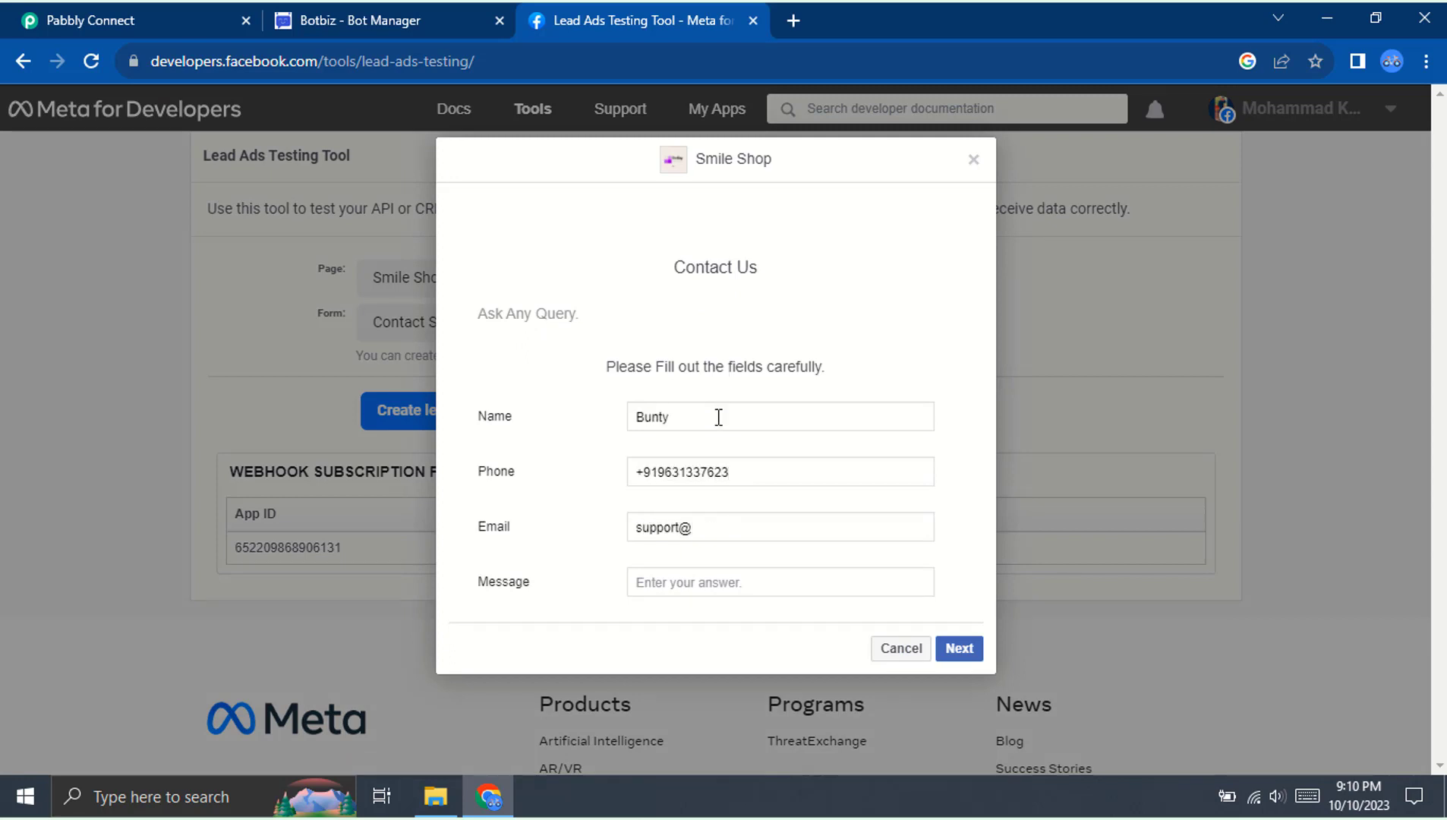
key(Tab)
text(hi team, i need some he)
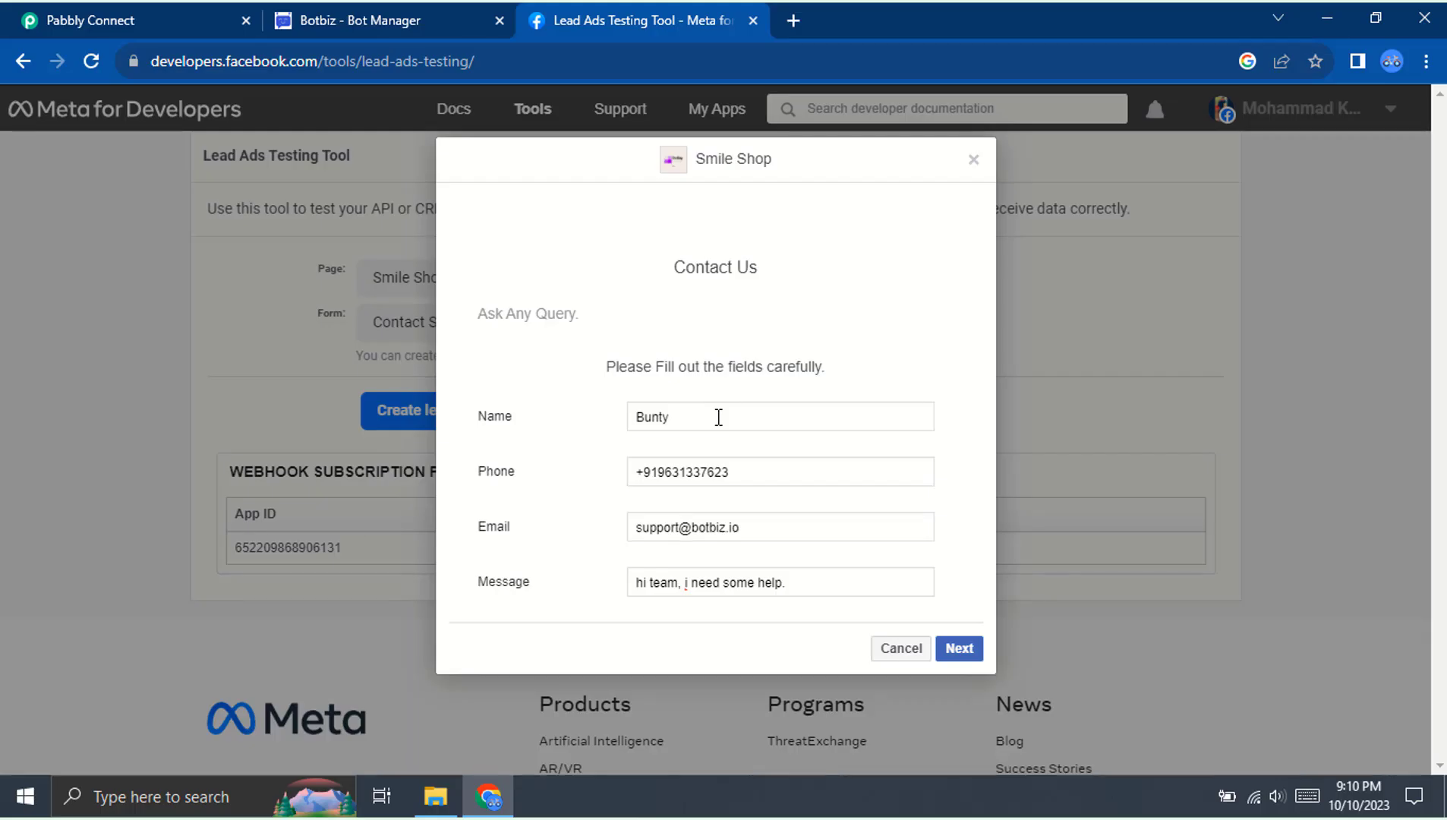
Submit the completed Smile Shop test lead, accepting its terms, and close the form preview.
click(960, 649)
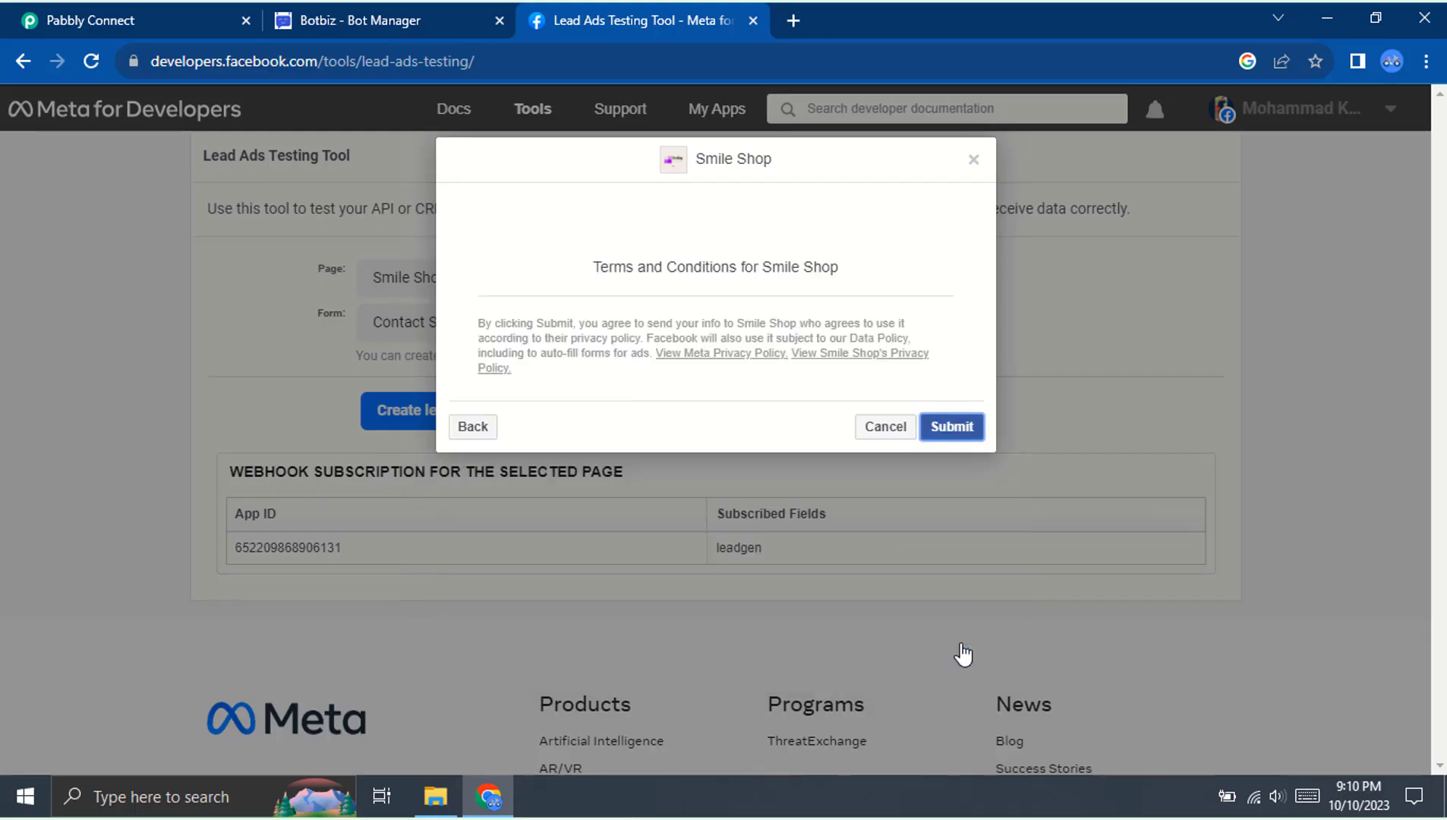
click(938, 429)
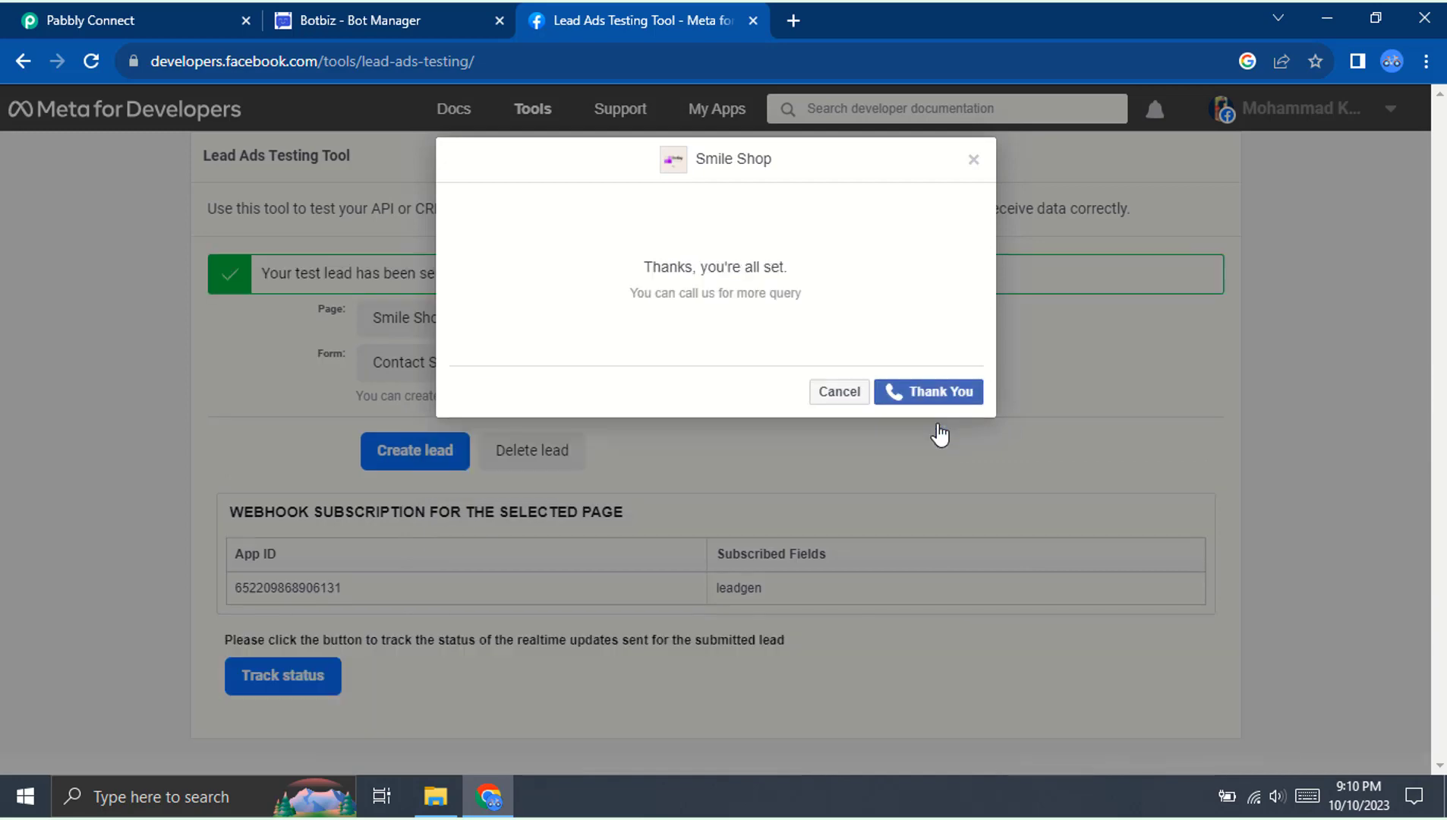
click(974, 161)
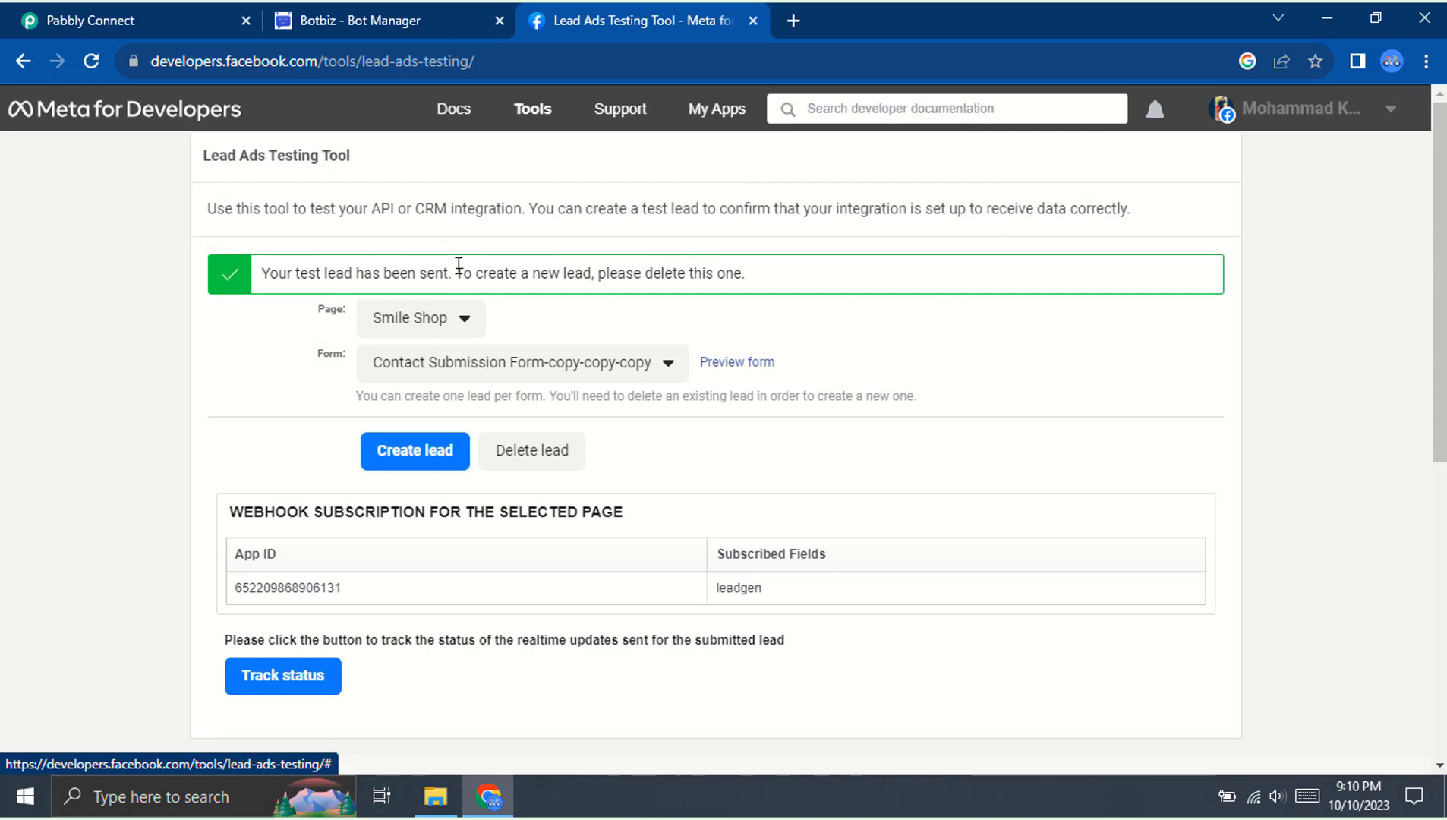
drag(456, 274, 261, 278)
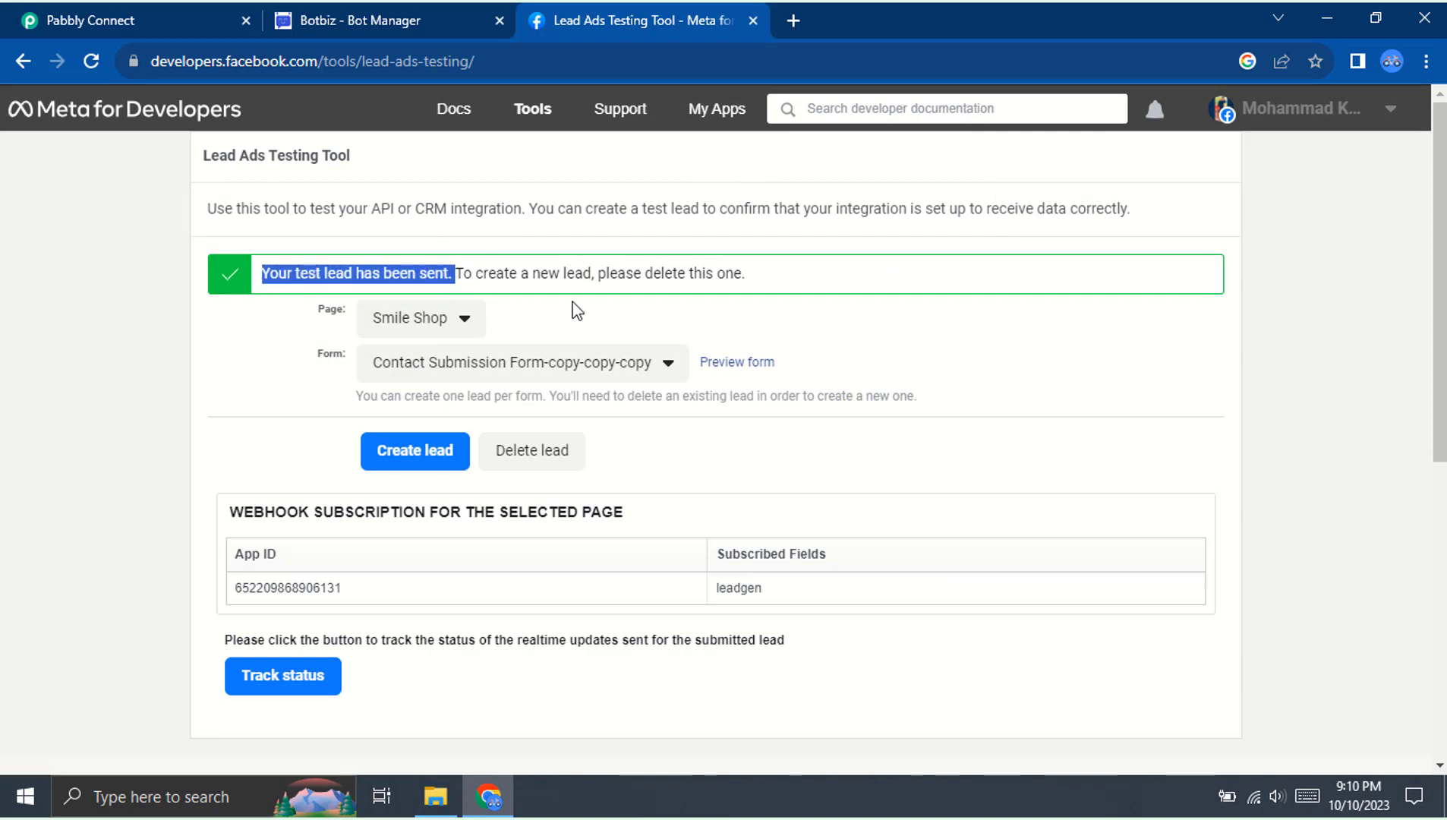
click(835, 465)
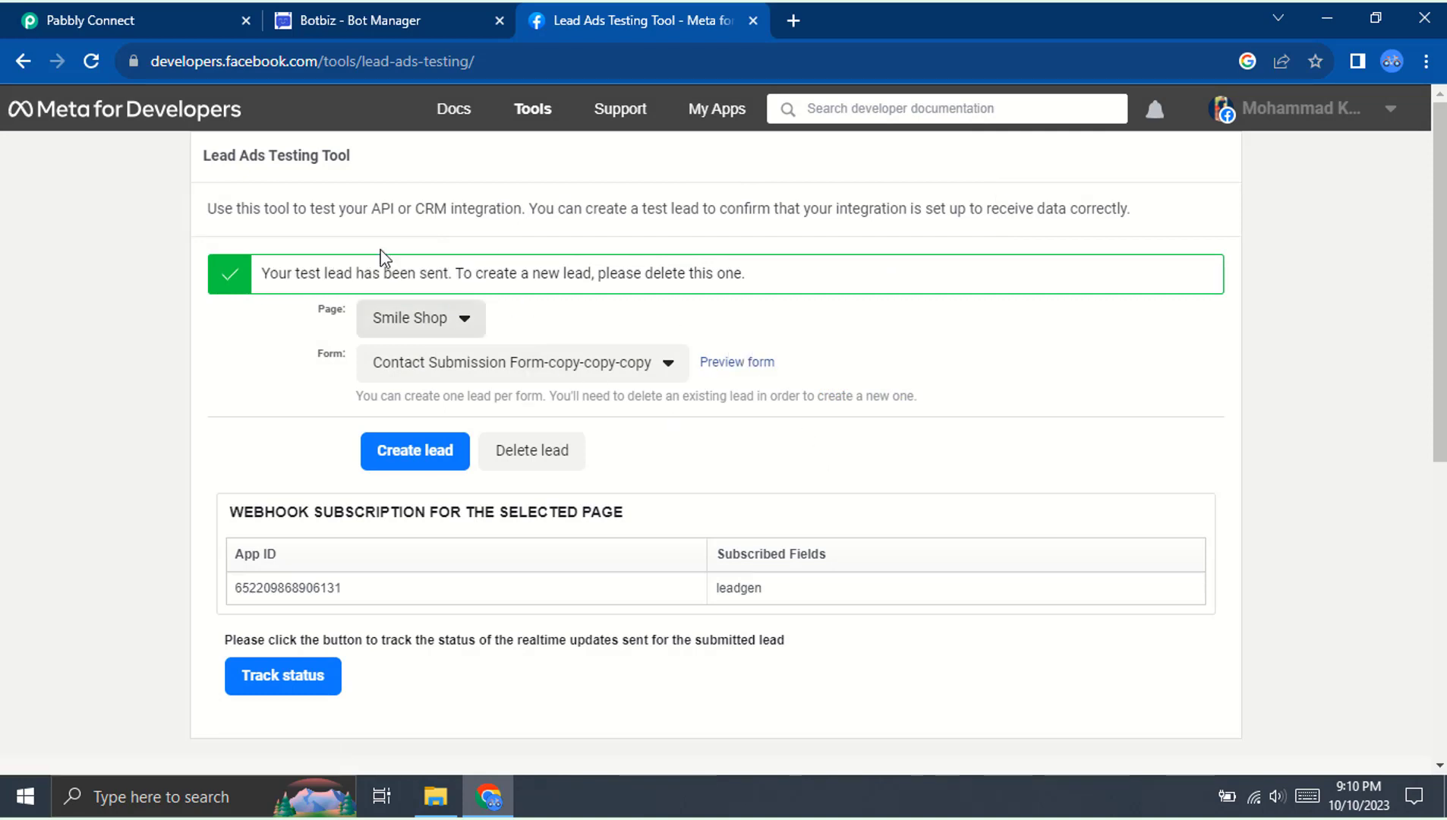
Switch to Pabbly Connect and check the name, phone, email and message values in the trigger's received response.
click(146, 23)
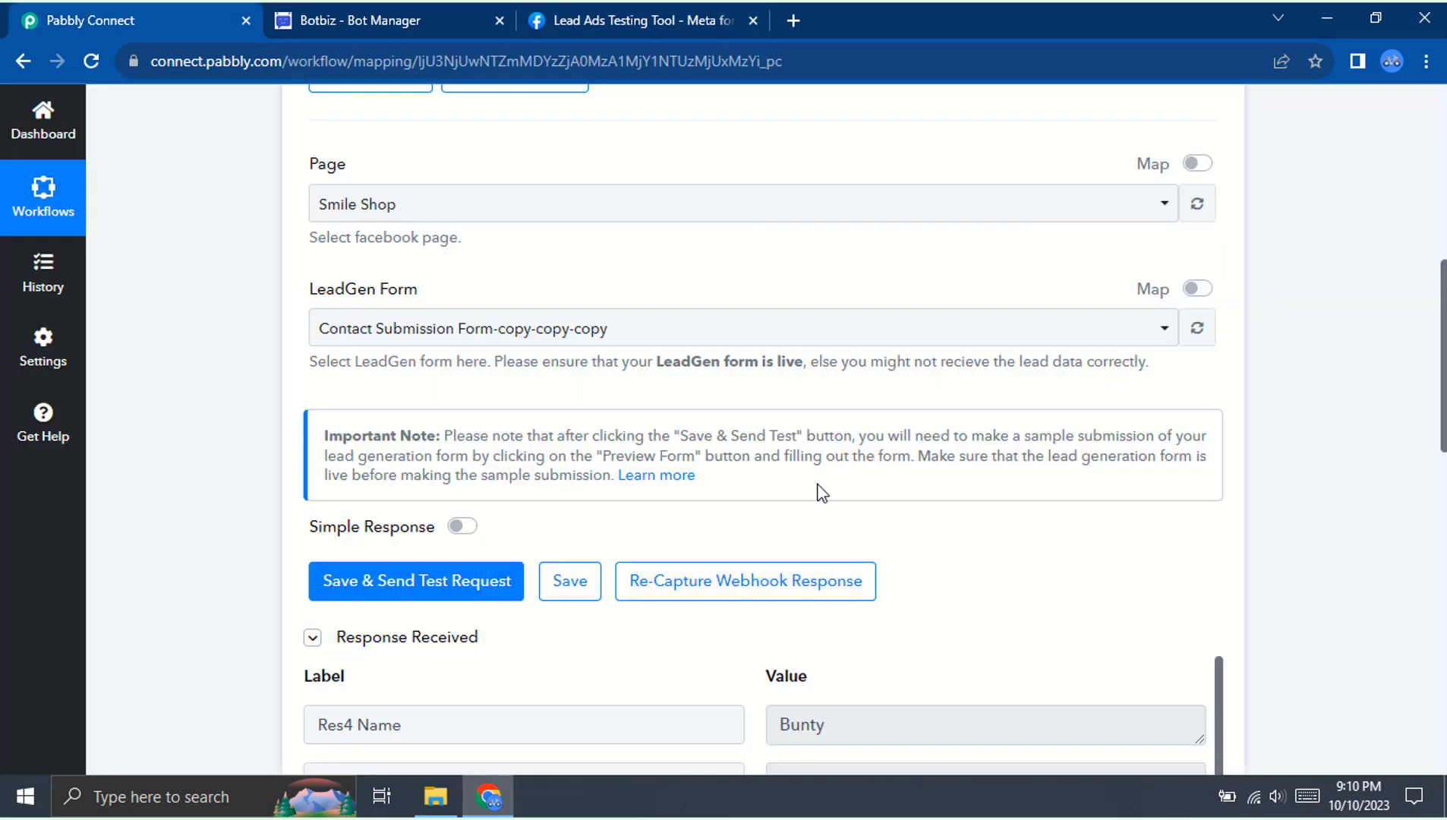
scroll(820, 492, down, 5)
drag(838, 299, 759, 300)
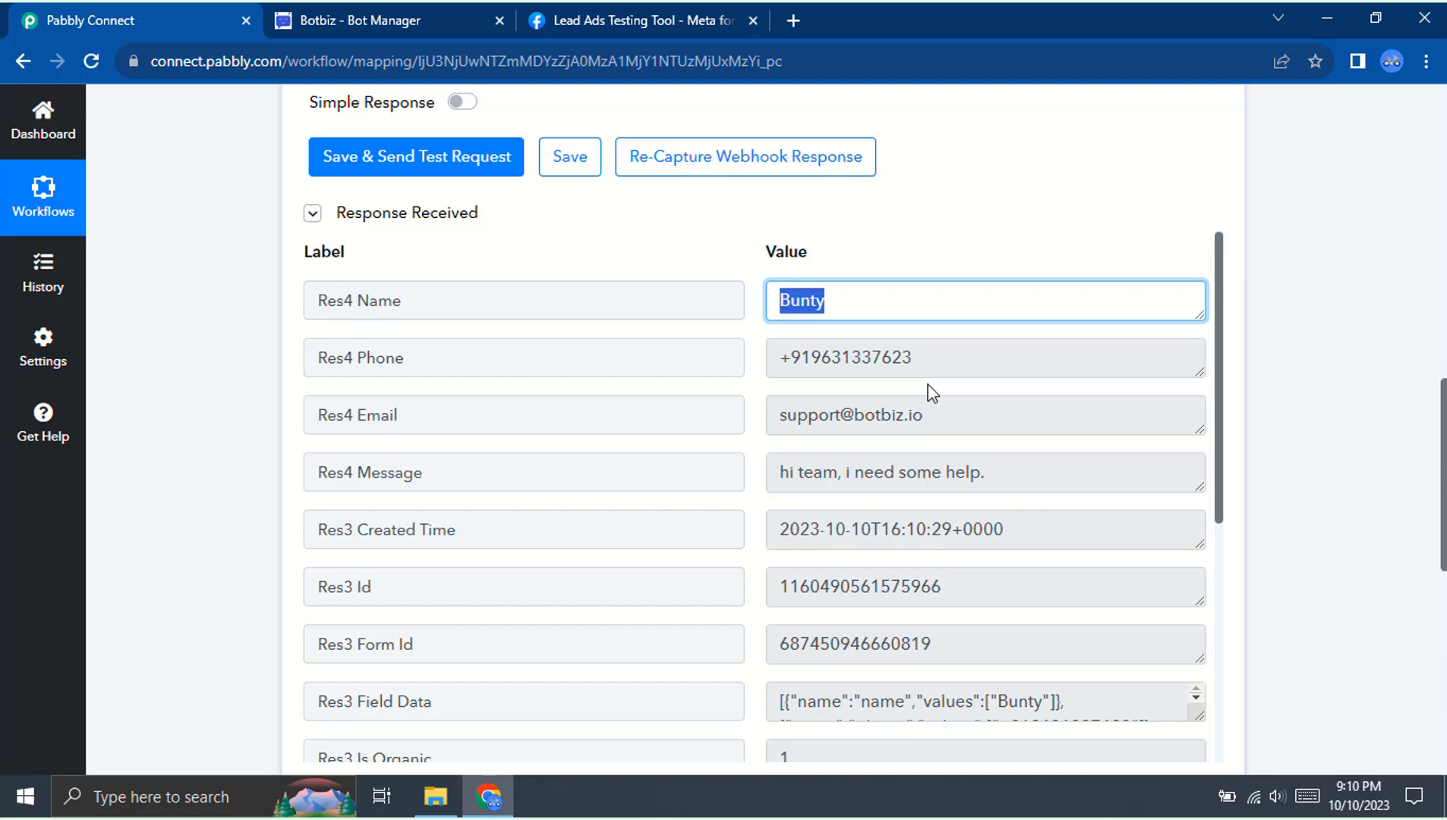
drag(950, 362, 756, 365)
drag(954, 425, 744, 428)
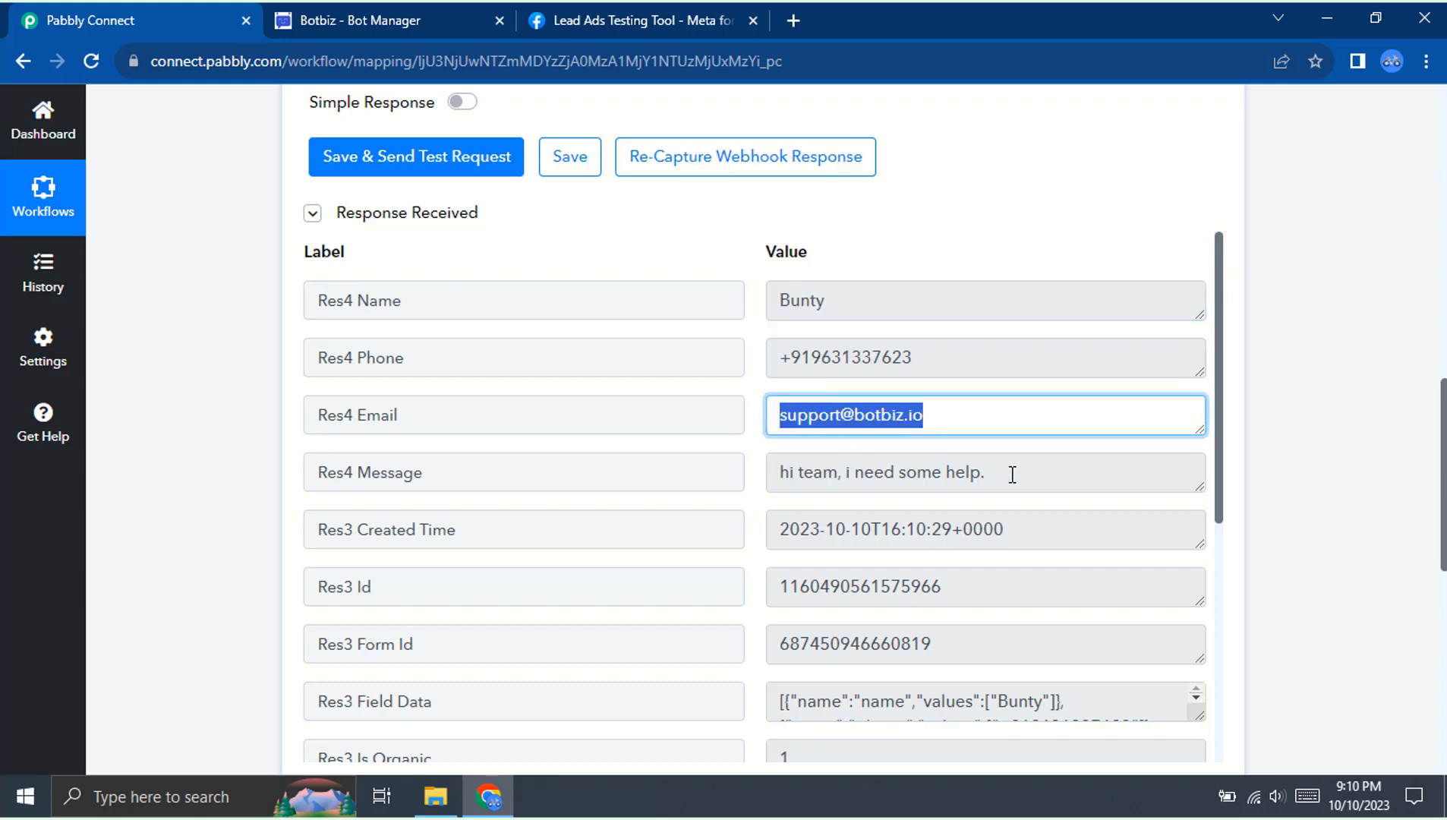
drag(1011, 473, 713, 482)
Collapse the Facebook Lead Ads trigger and set the next action to API by Pabbly with the GET action event.
scroll(757, 519, up, 12)
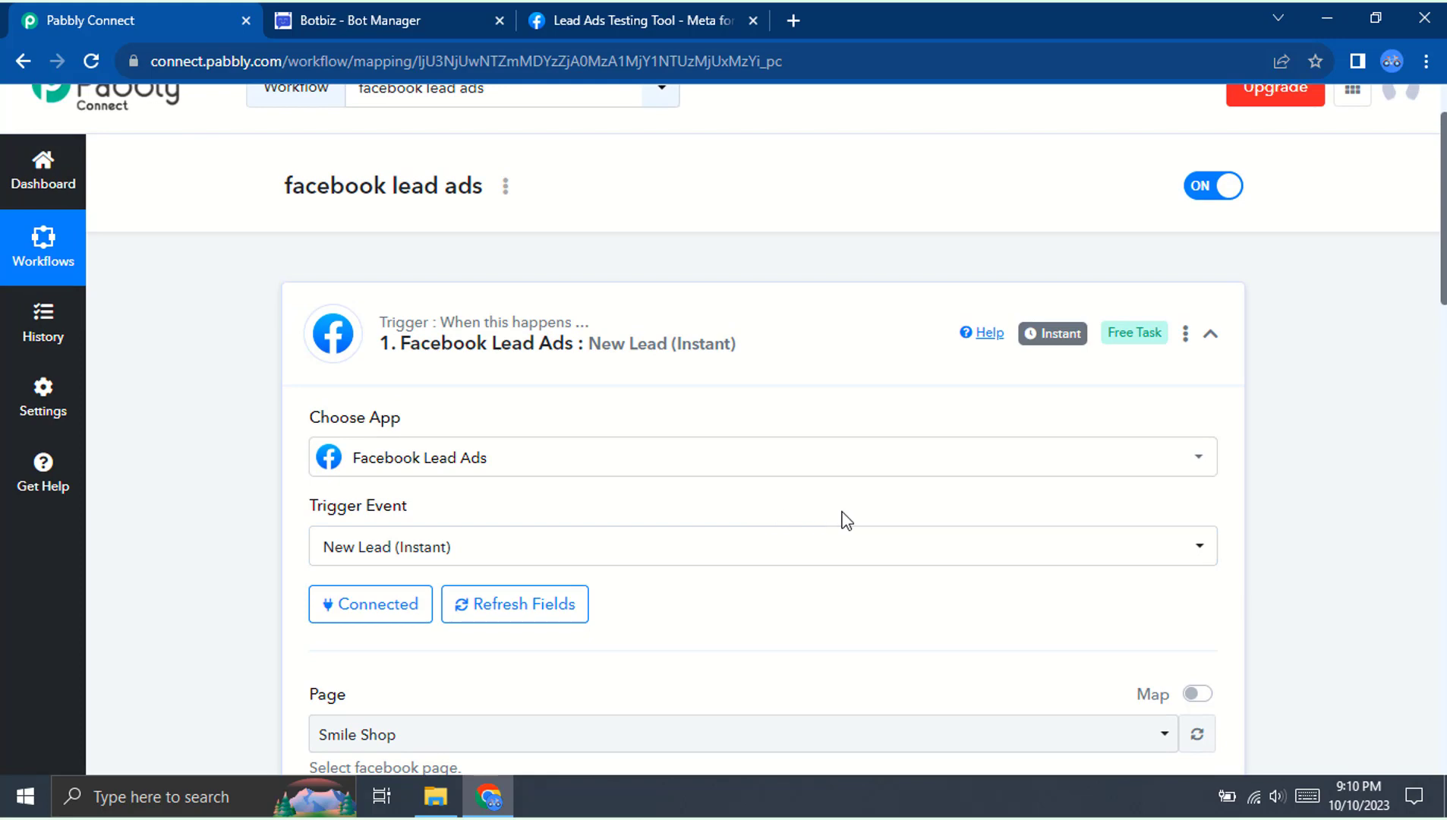
click(1210, 334)
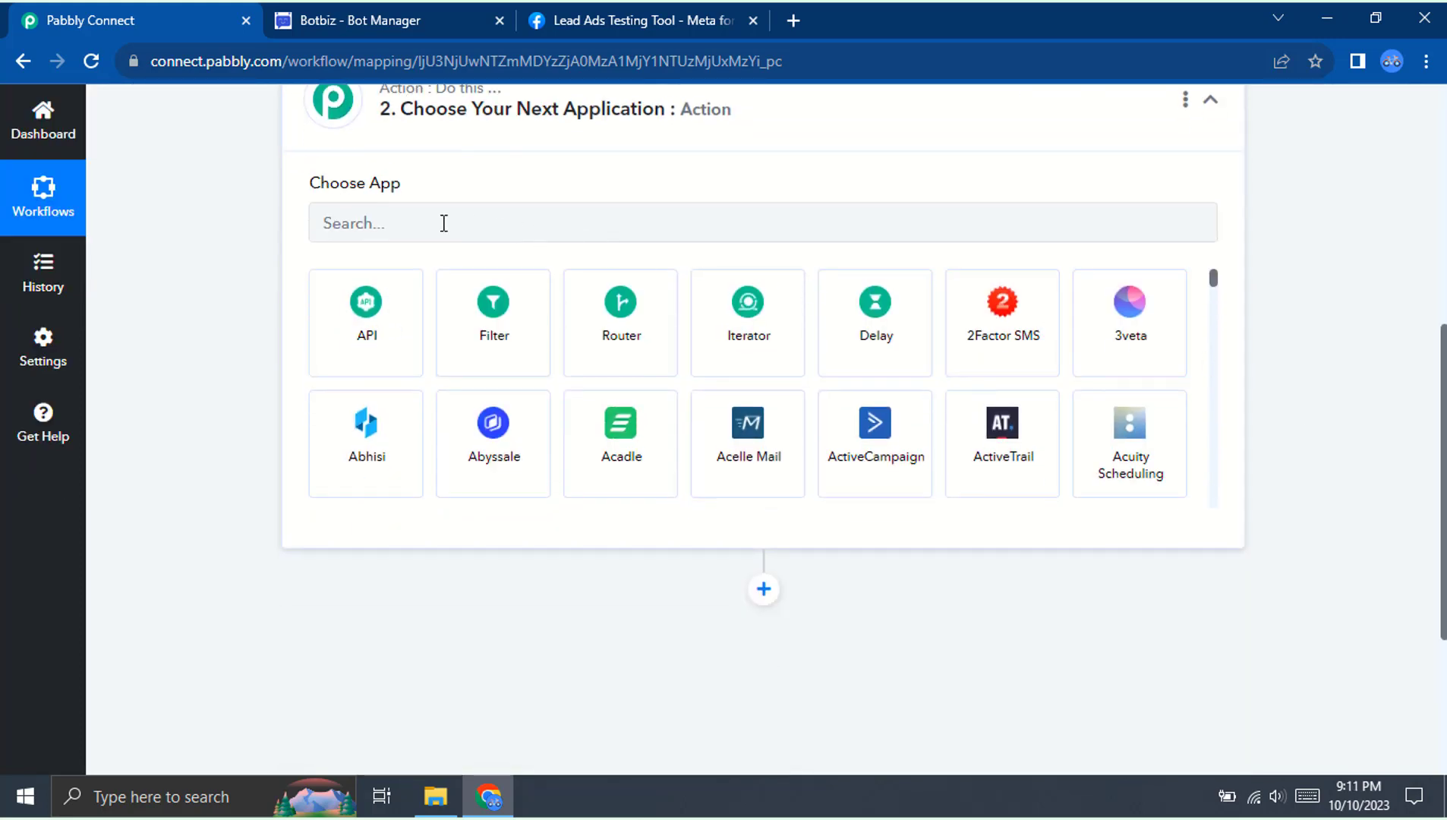
click(444, 223)
text(API)
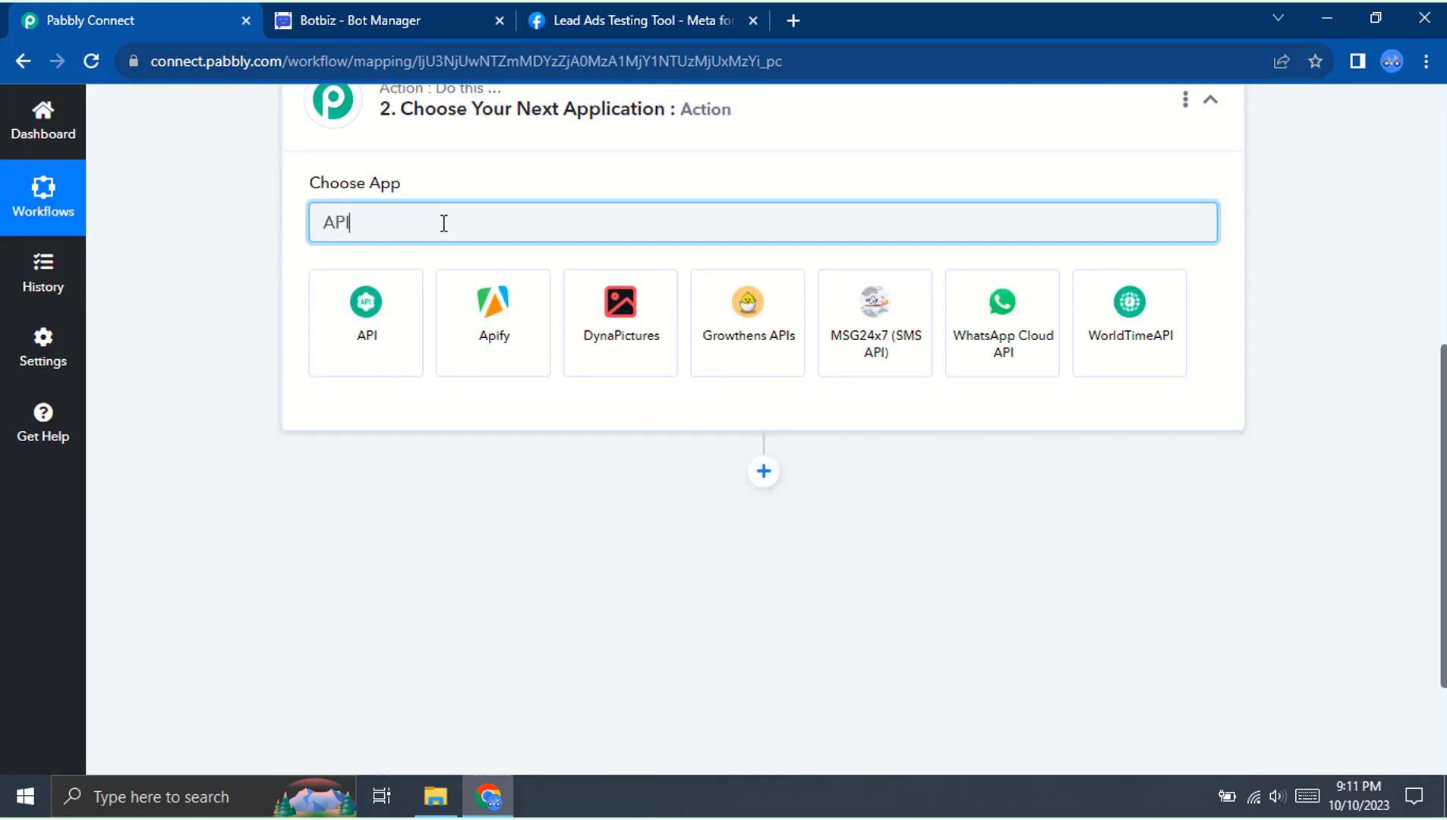
click(392, 331)
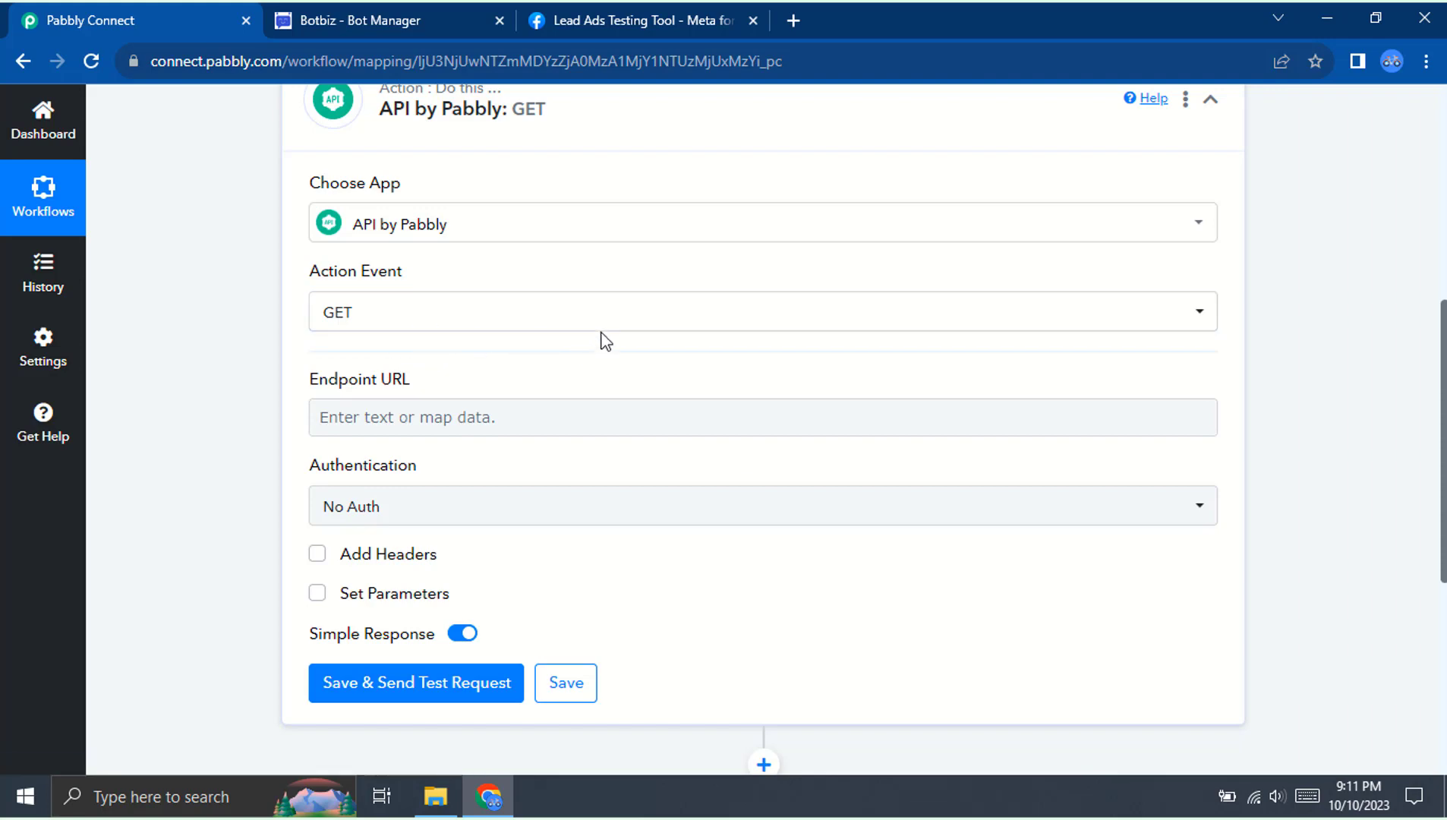
click(539, 317)
click(476, 415)
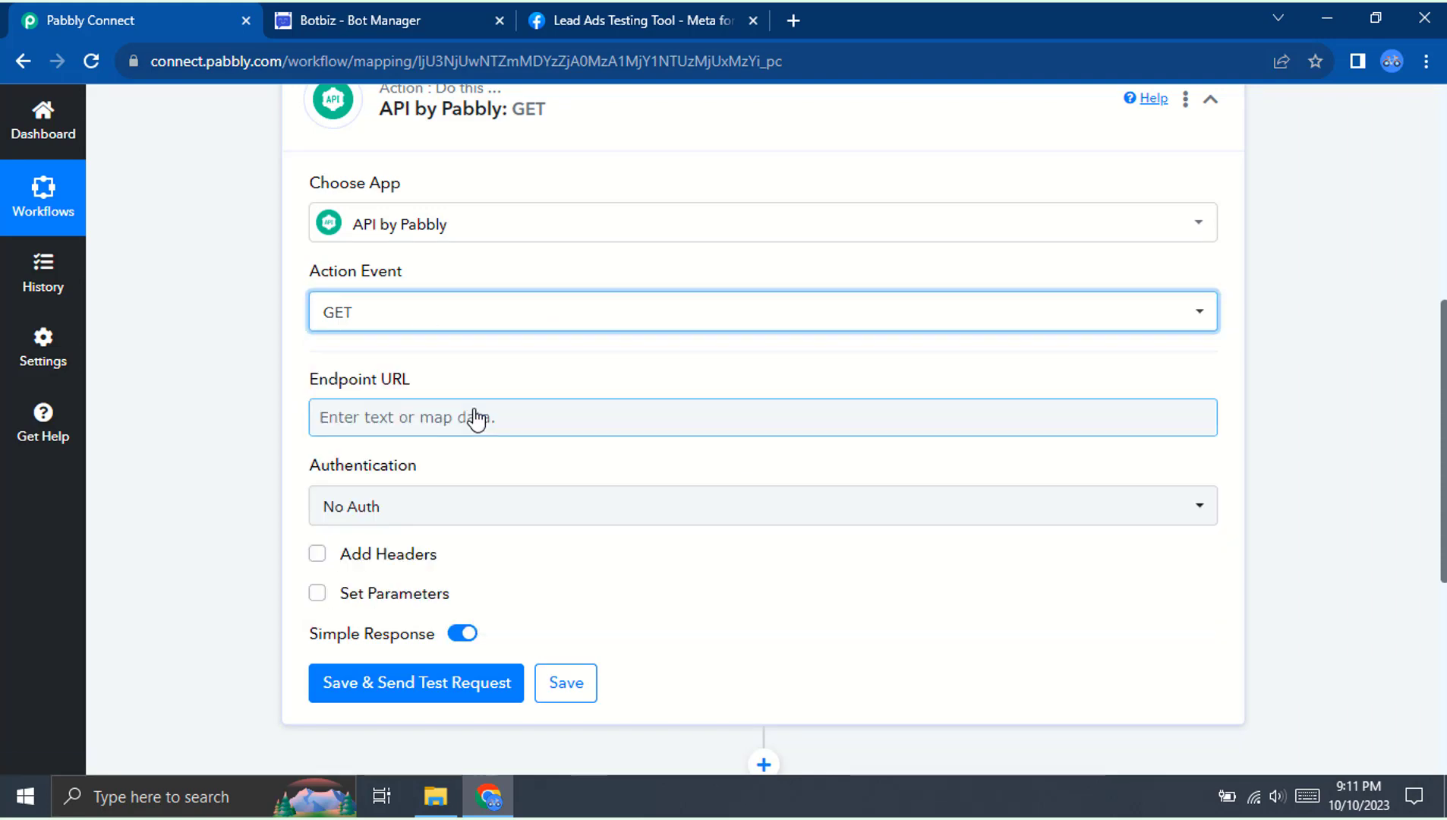
click(437, 418)
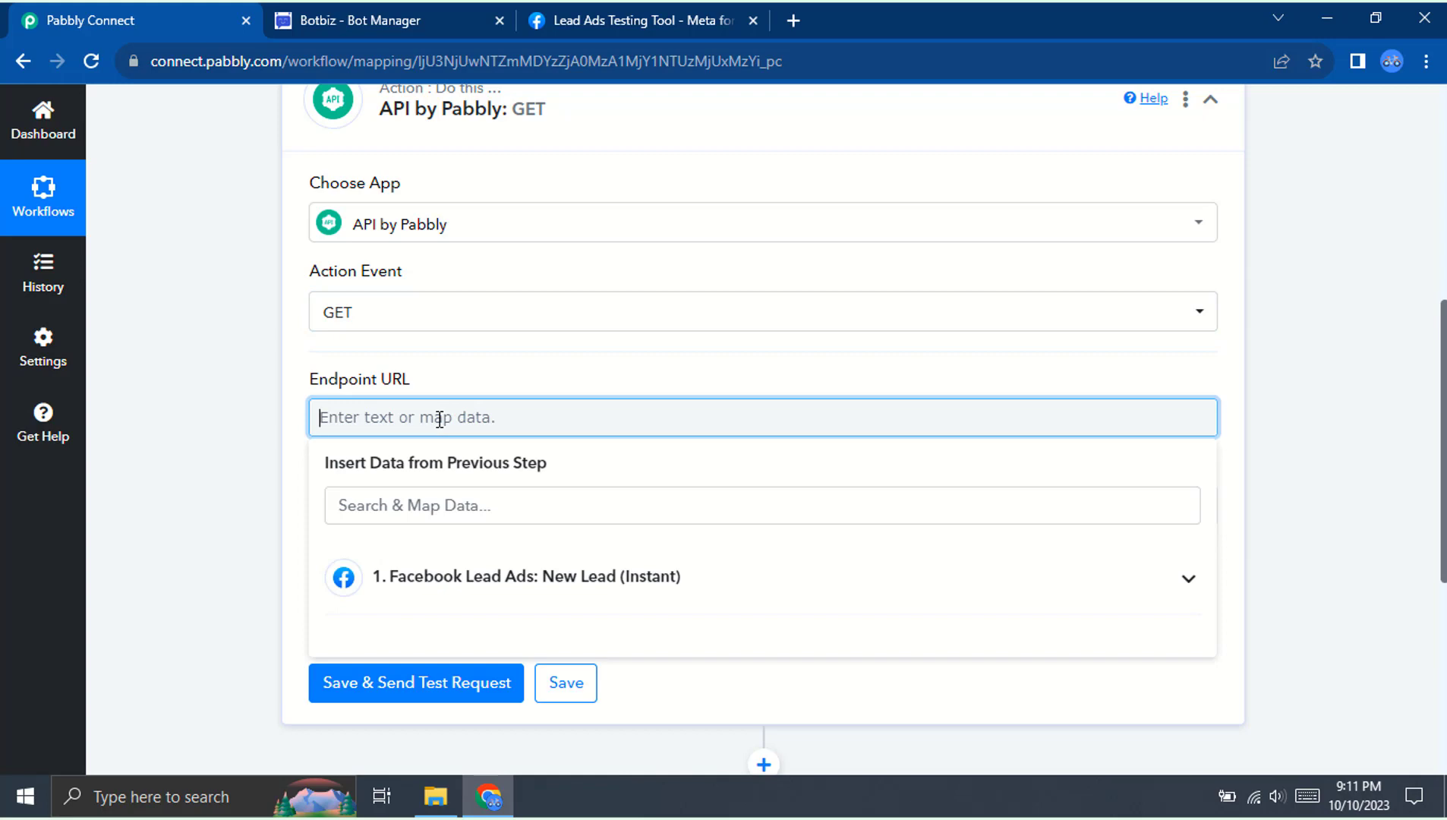
Switch to Botbiz and review the message templates of the Sahu Sons bot in the WhatsApp Bot Manager.
click(391, 23)
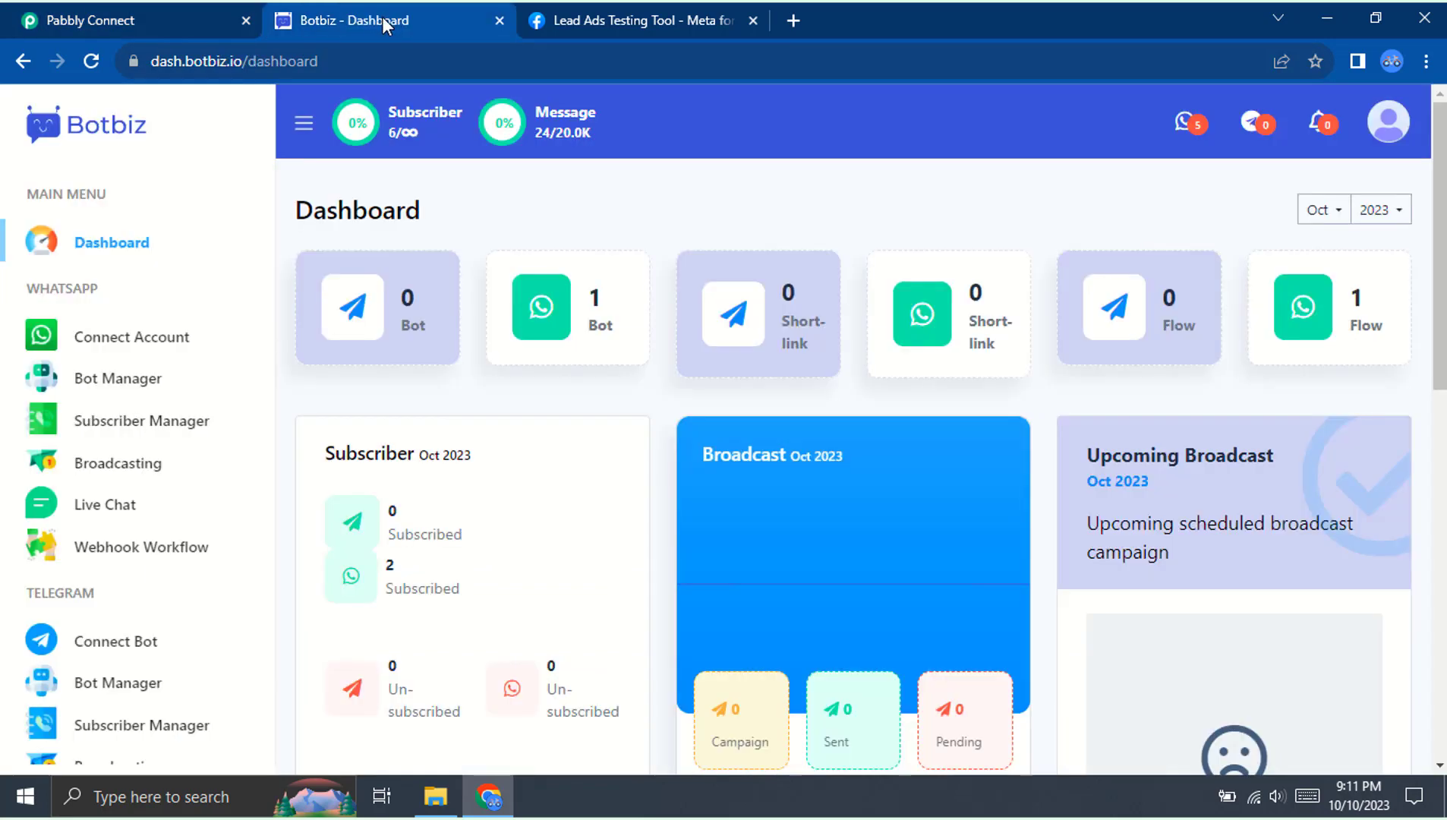
click(159, 389)
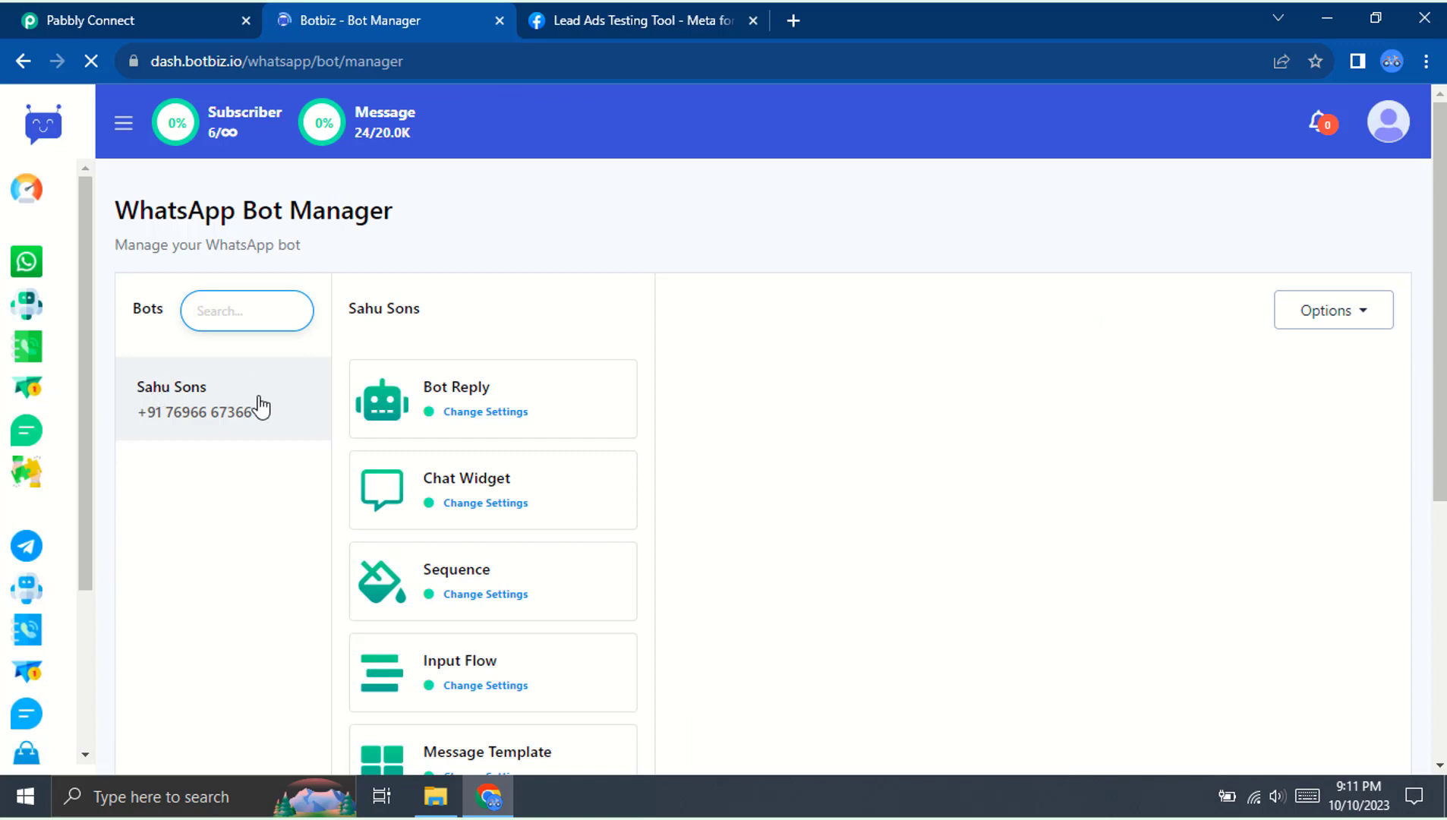
click(261, 406)
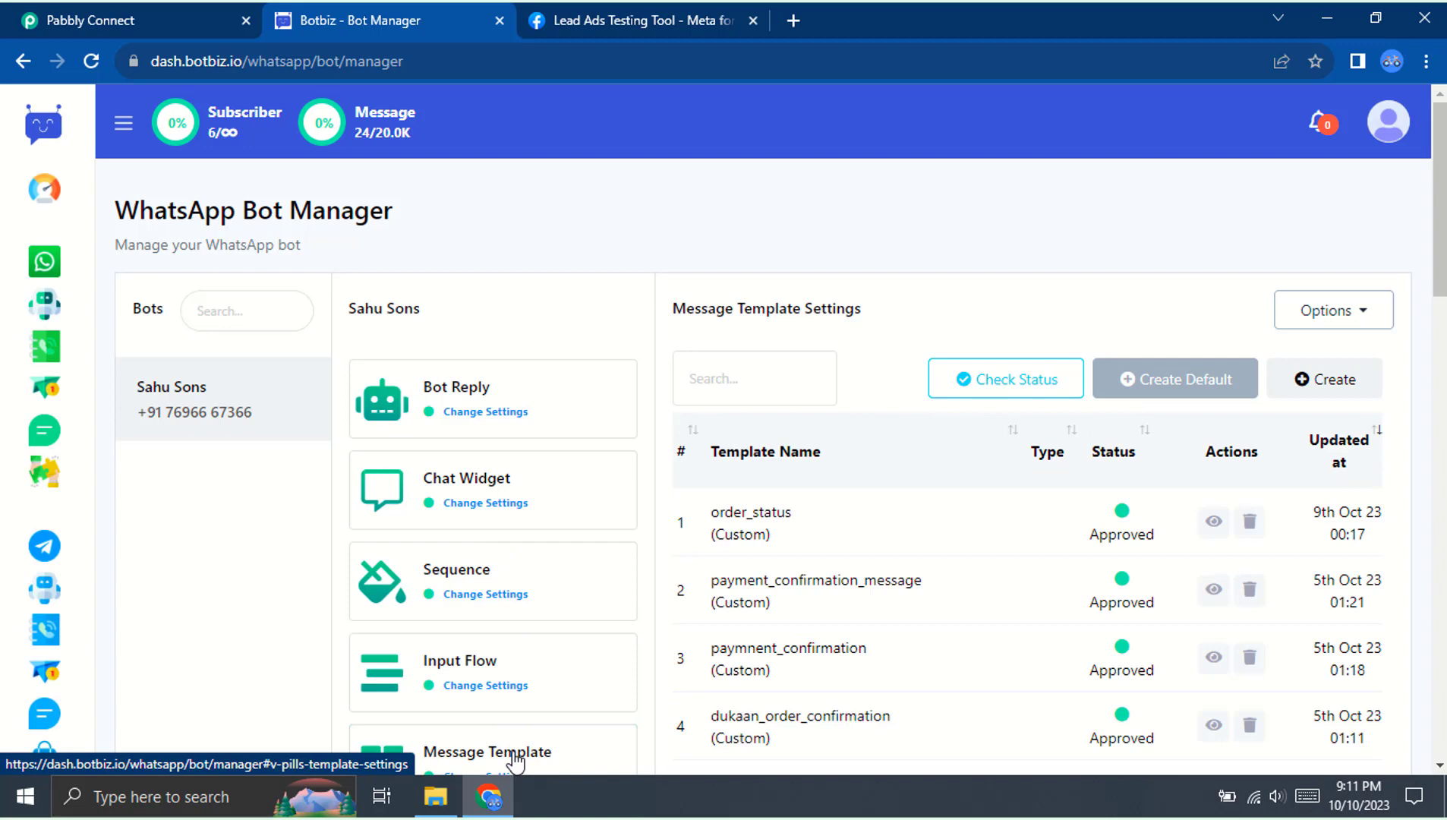
scroll(974, 511, down, 1)
scroll(974, 510, down, 5)
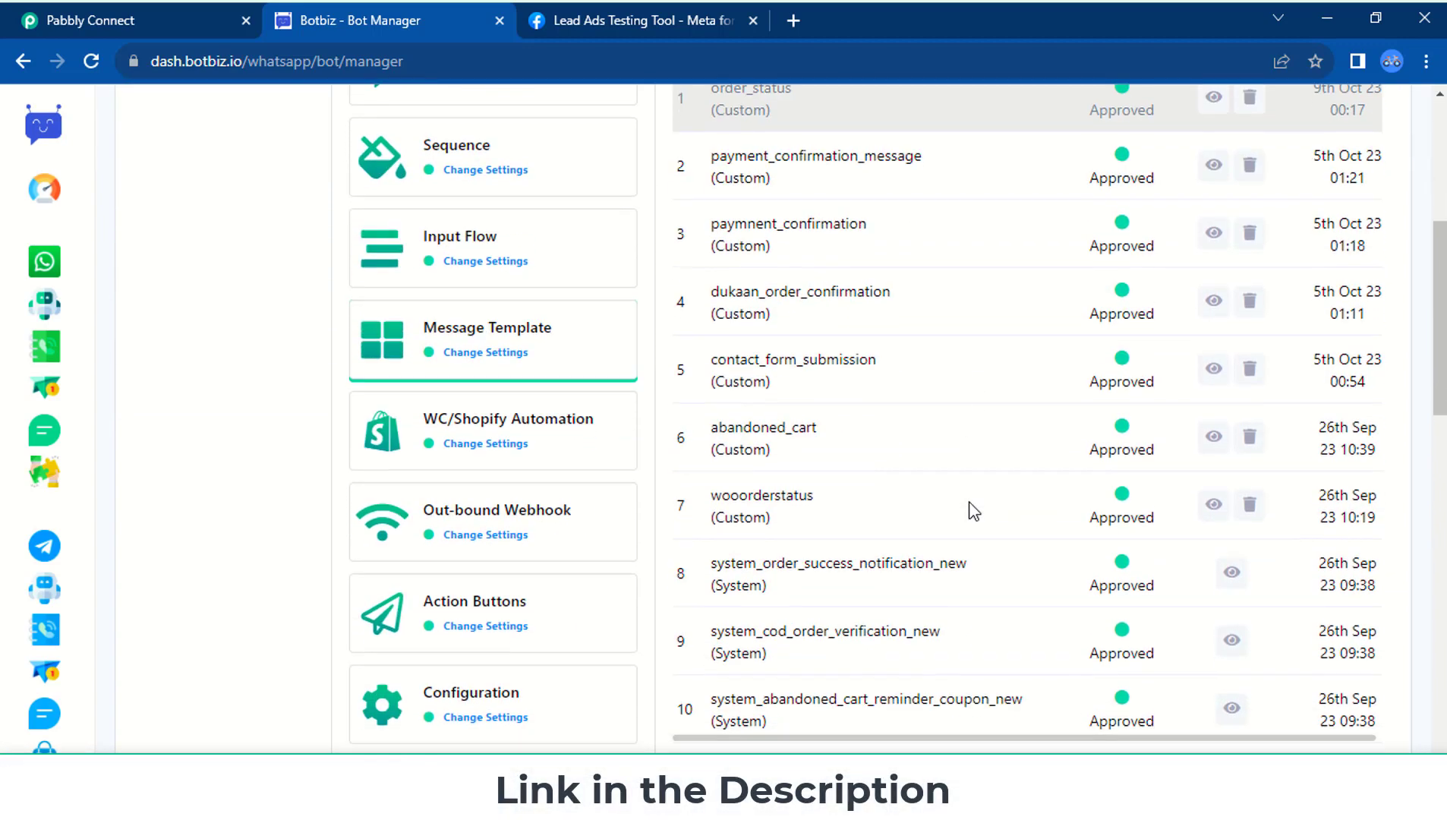
scroll(974, 511, up, 6)
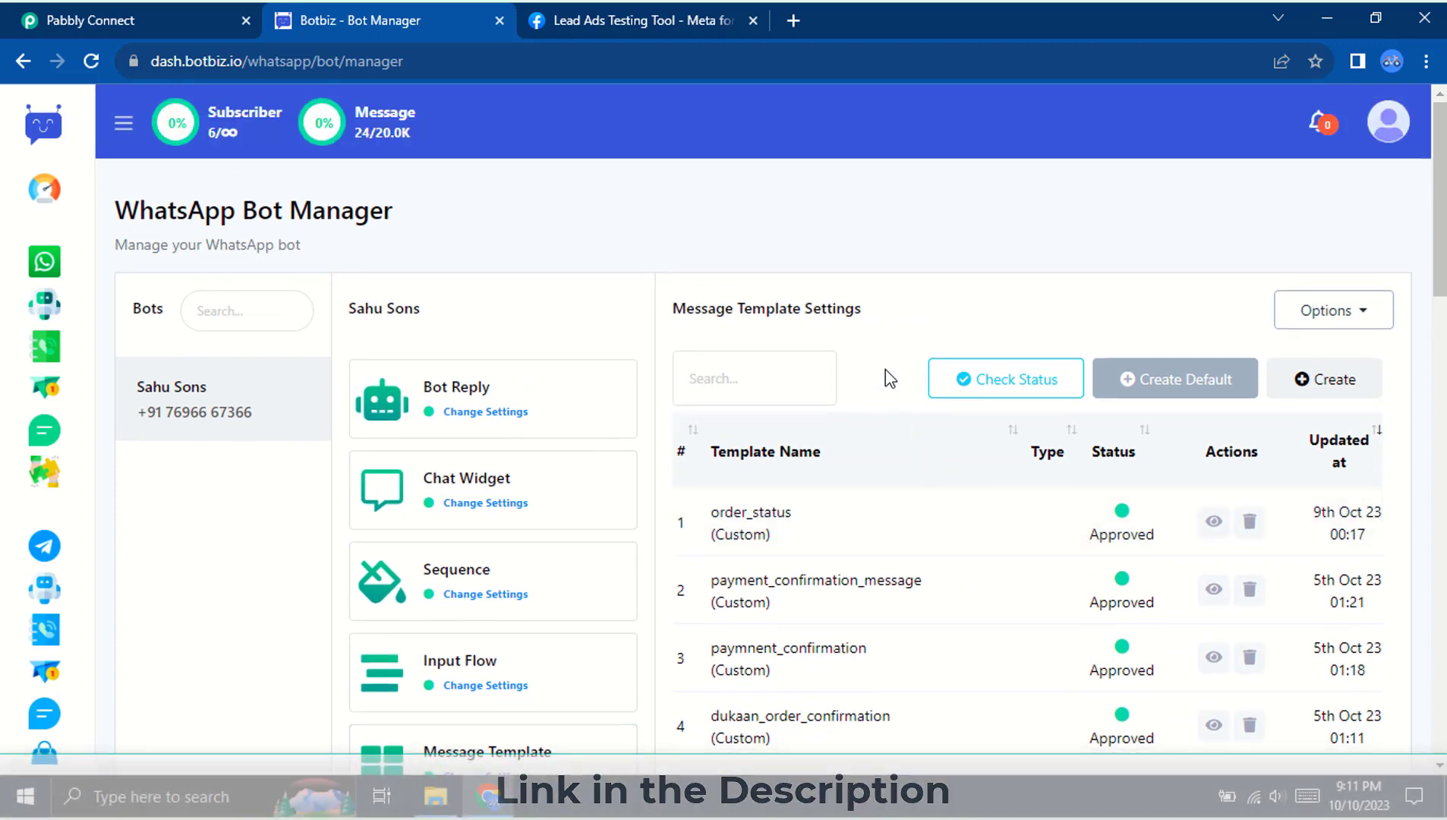
Open the Botbiz API developer page and select the Sahu Sons WhatsApp account for generating a template message end-point.
click(1388, 121)
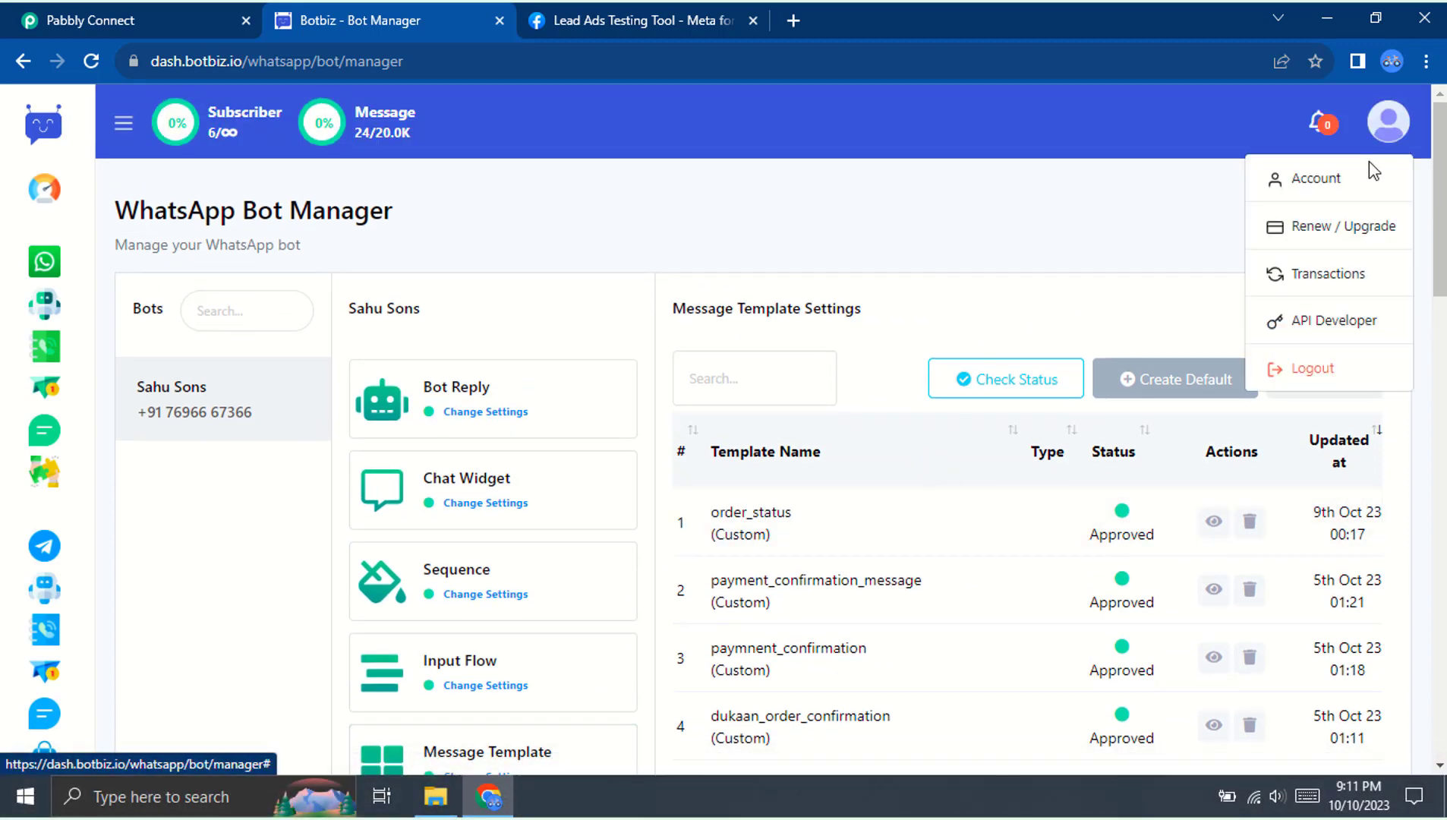
click(1342, 322)
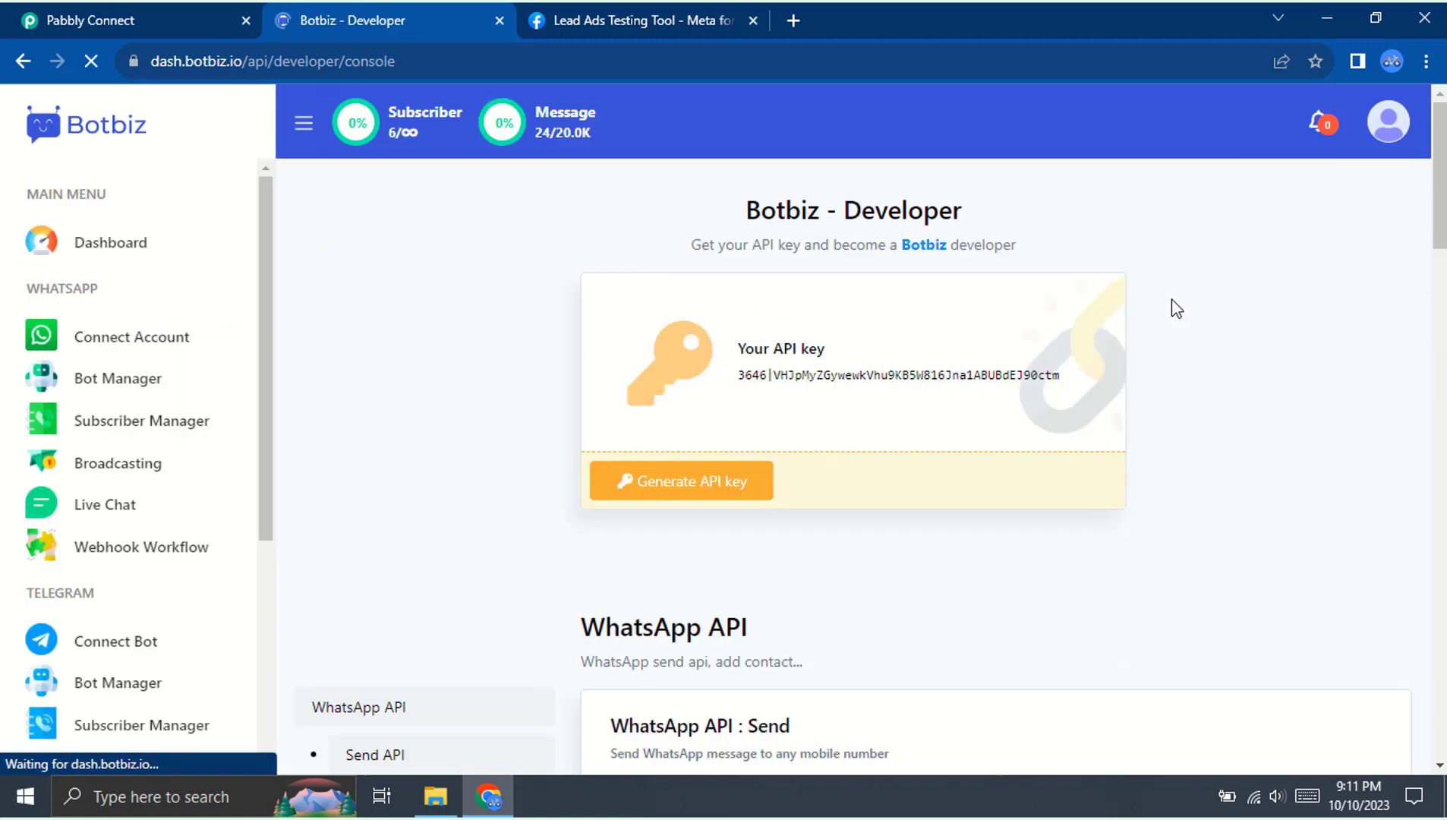
scroll(1175, 307, down, 8)
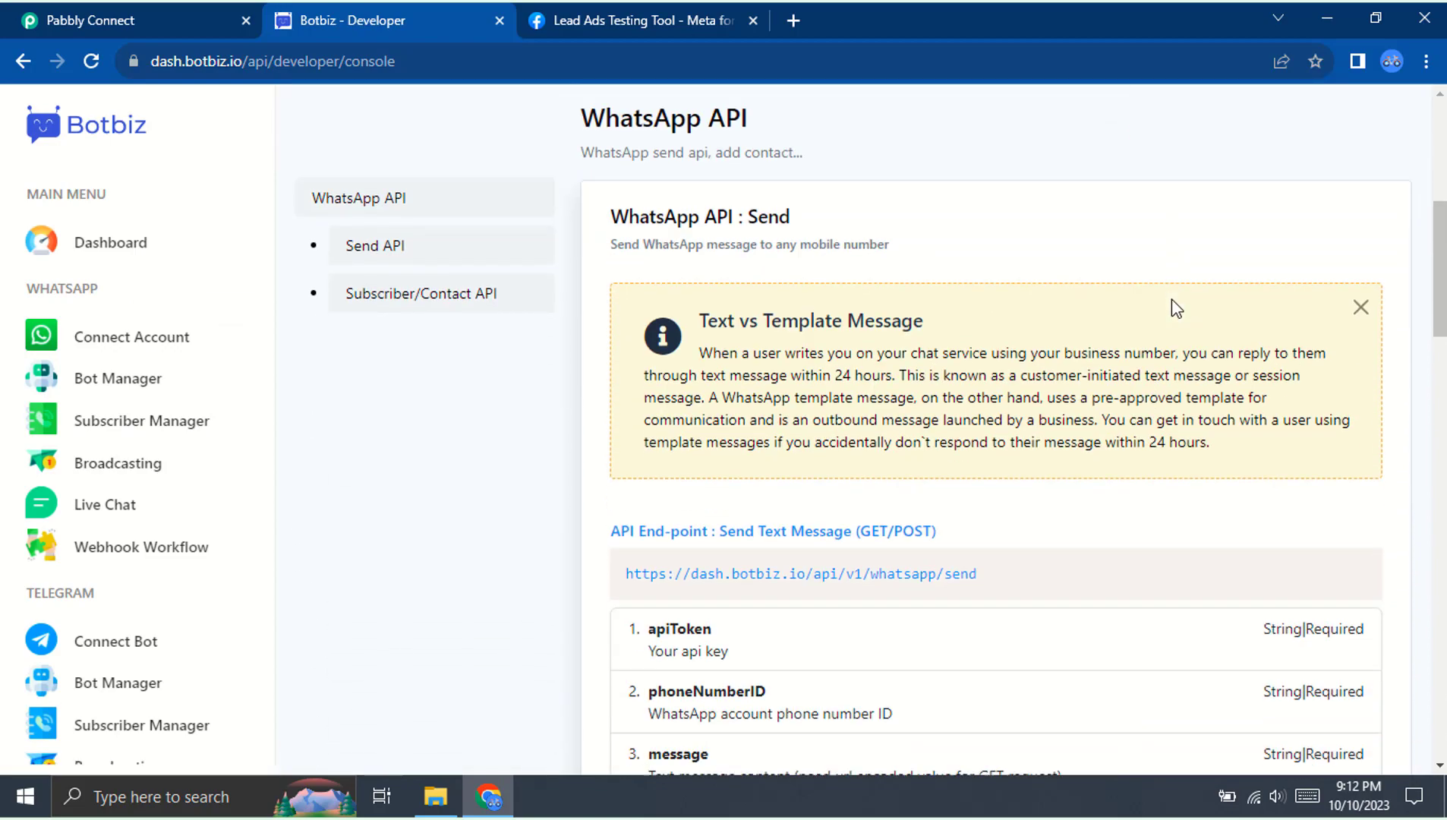
scroll(1175, 307, down, 10)
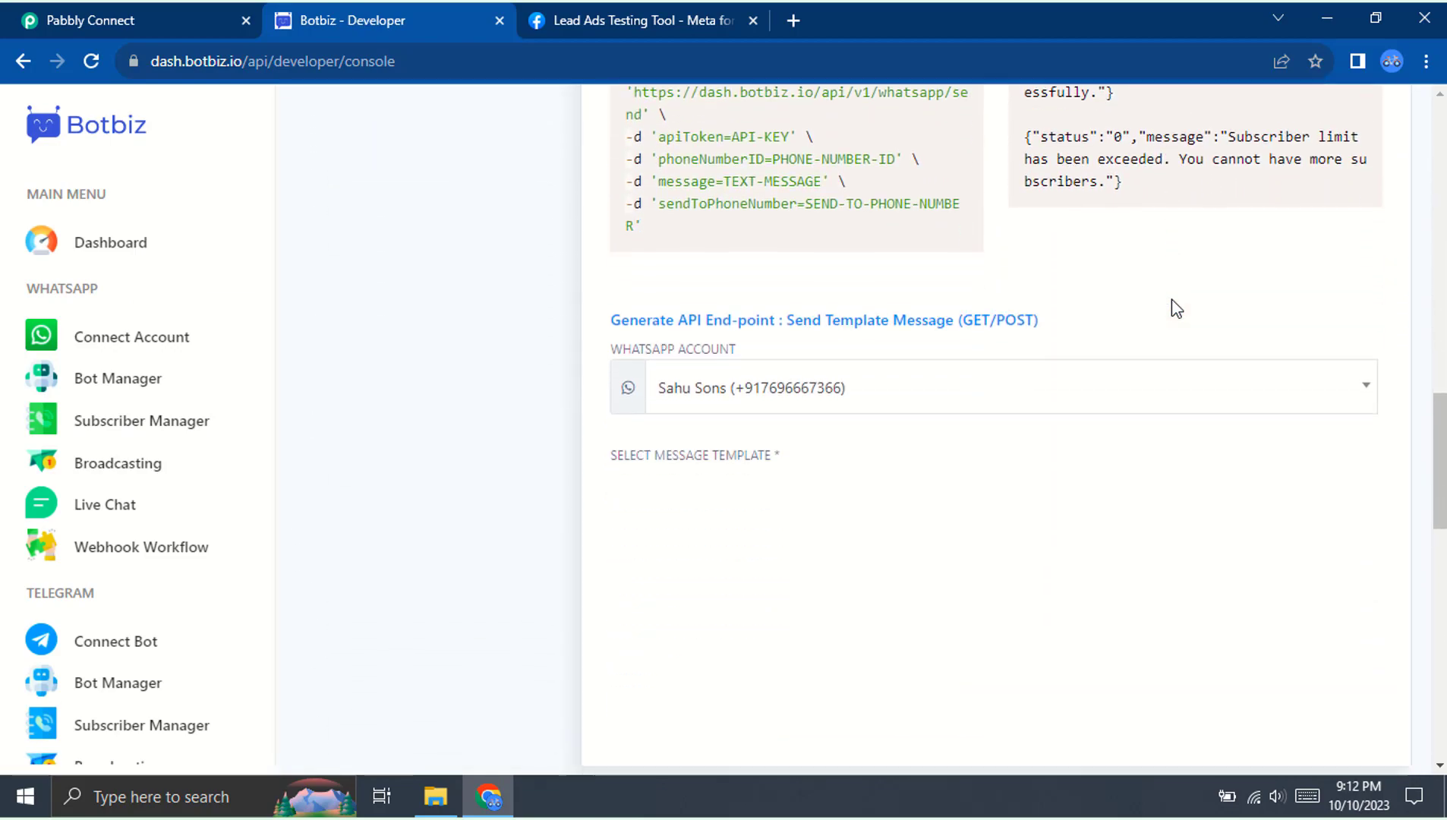
scroll(1175, 307, down, 1)
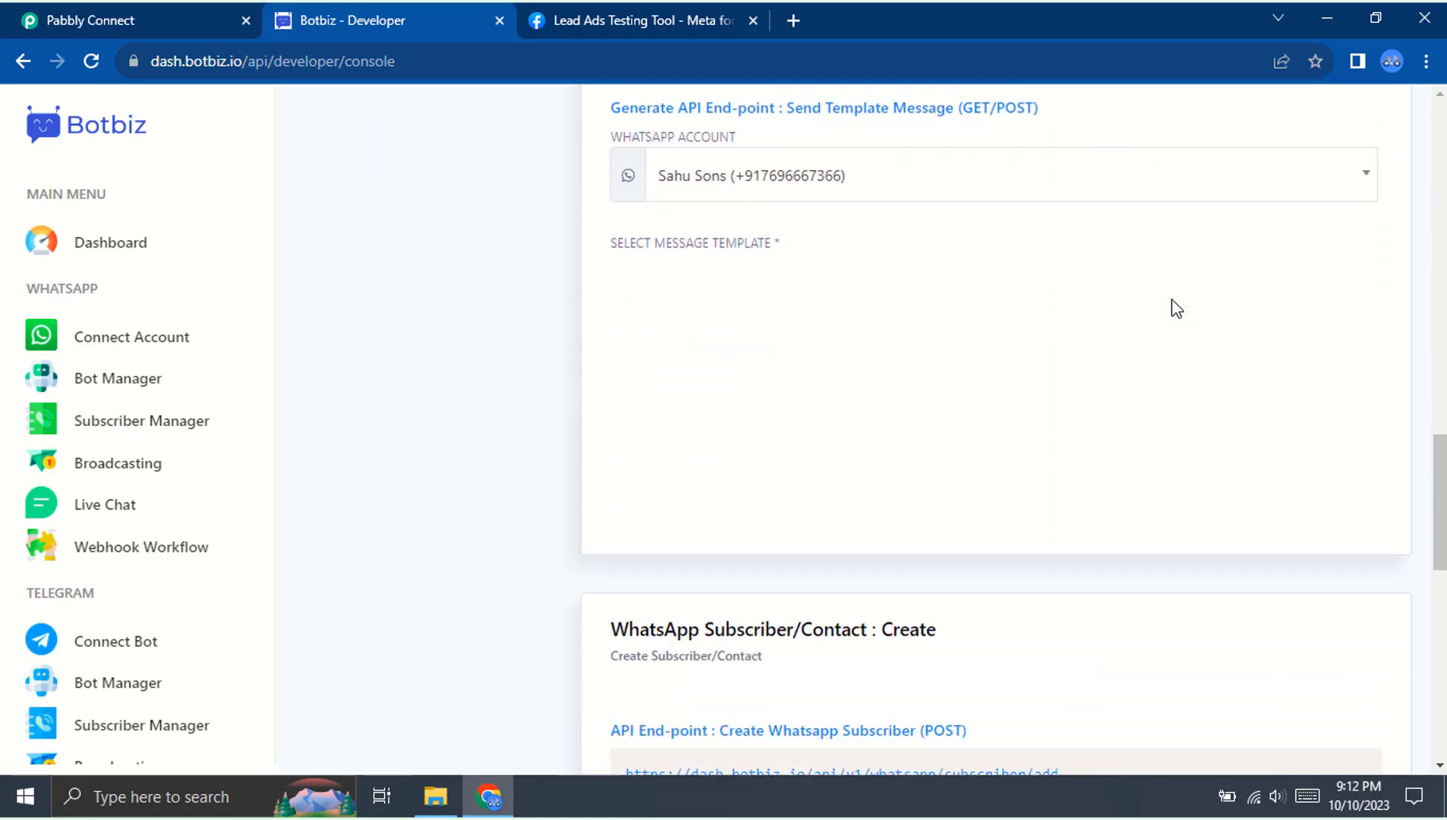
click(856, 179)
click(829, 266)
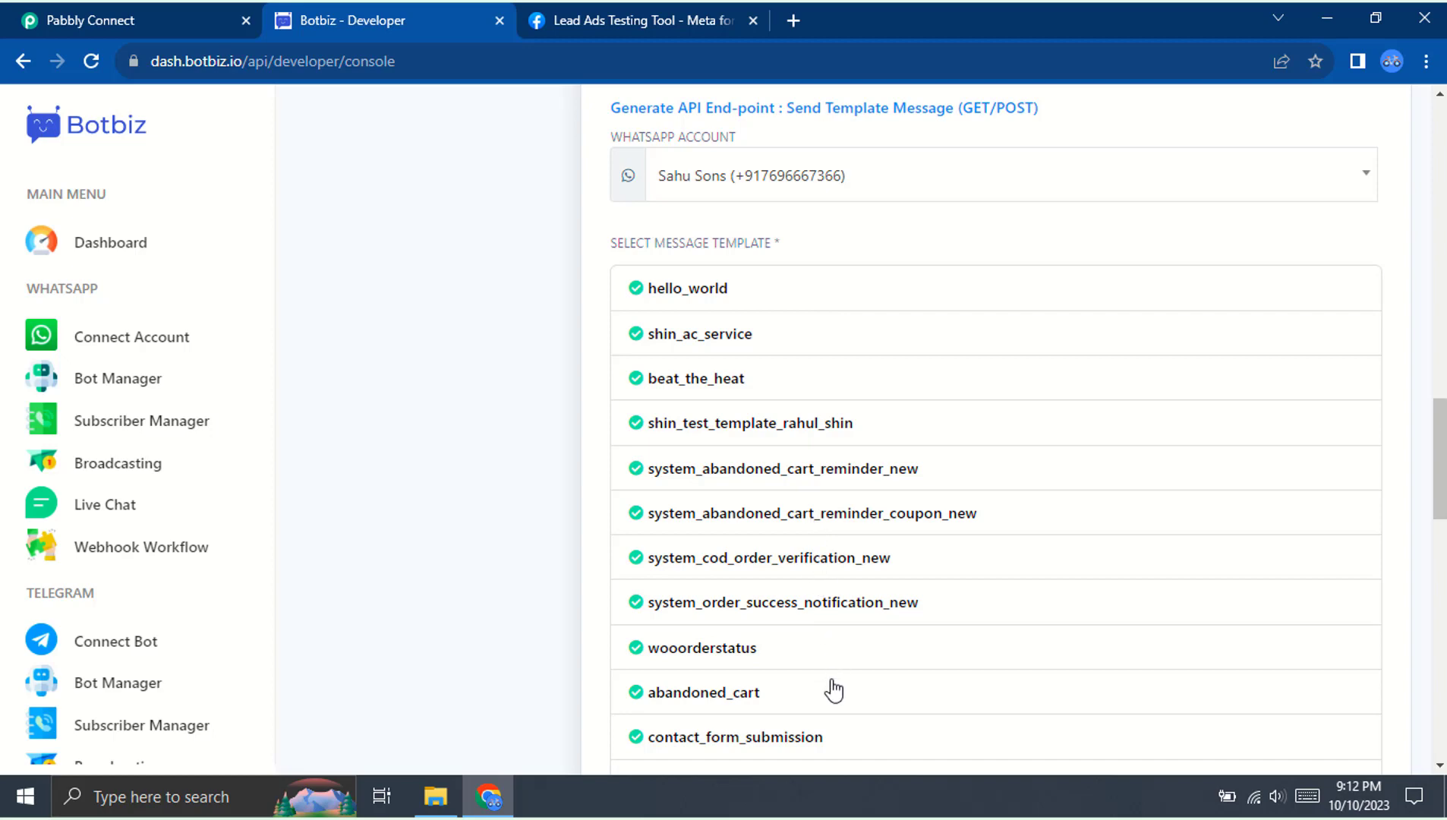
Generate the API end-point for the contact_form_submission template with its name variable set to "Name".
click(838, 749)
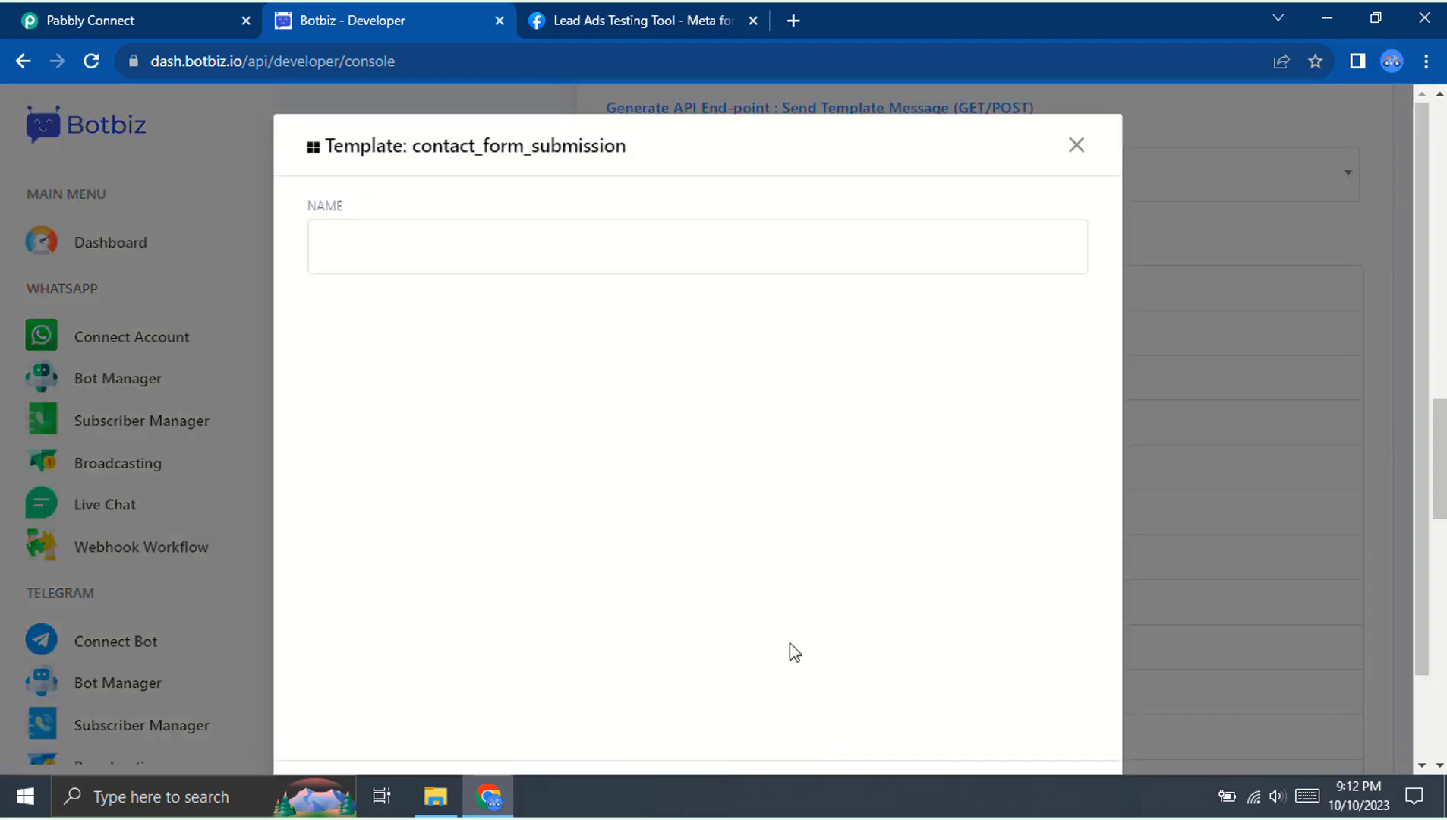
click(443, 253)
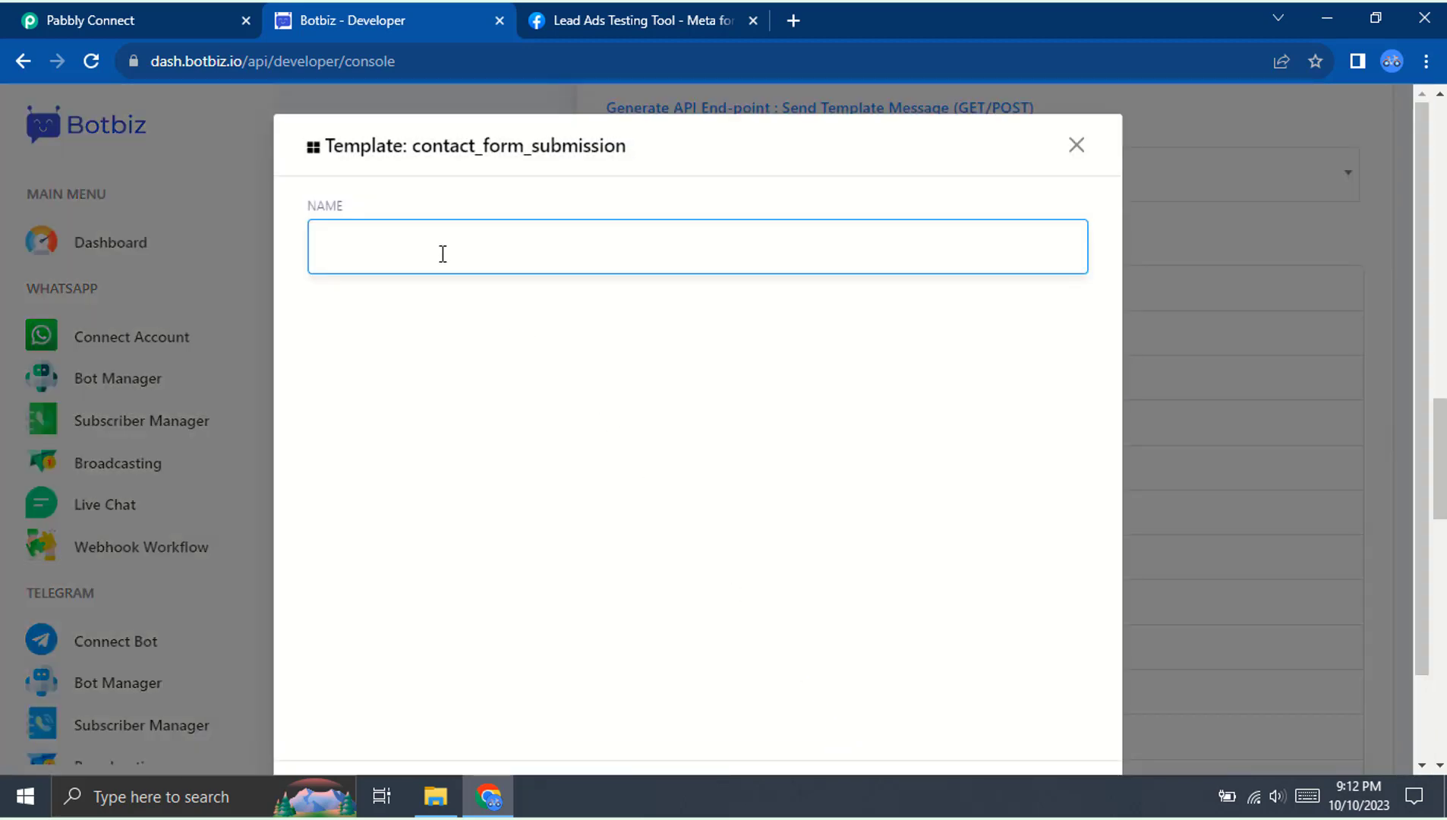
text(Name)
scroll(507, 442, down, 2)
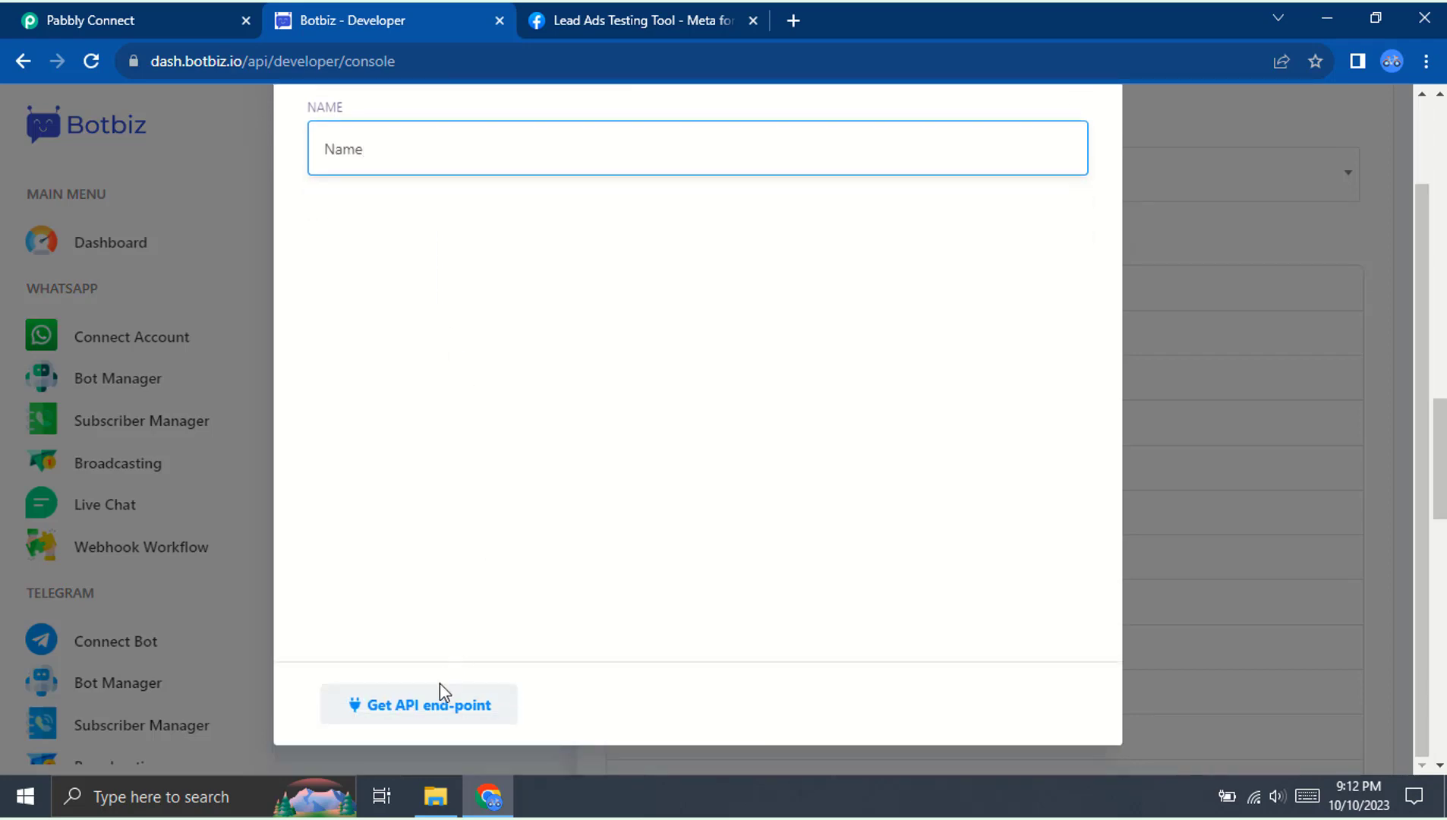
click(432, 708)
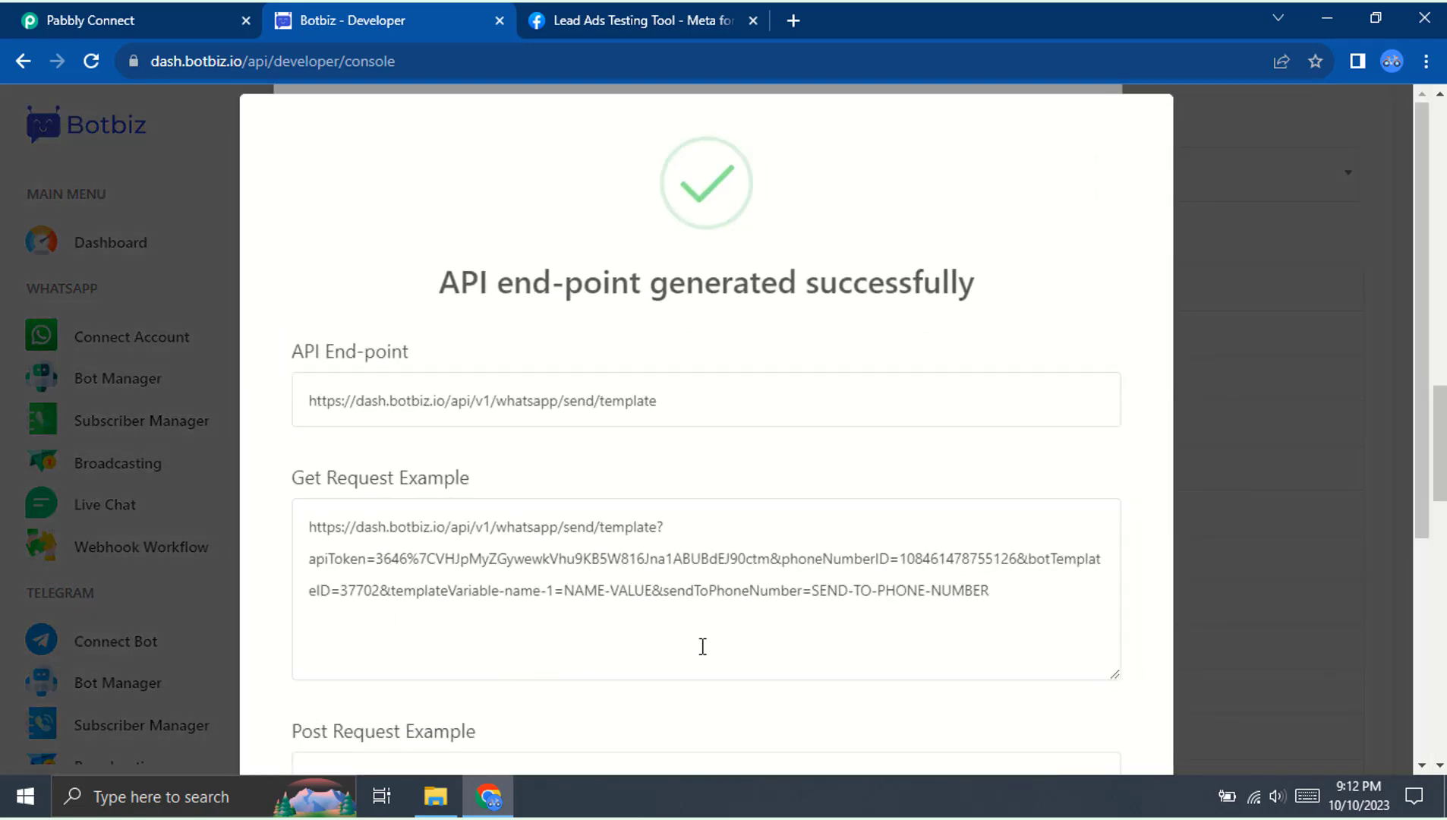
Copy the generated GET request example with its API token and paste it as the API action's Endpoint URL in Pabbly Connect.
drag(1014, 596, 296, 505)
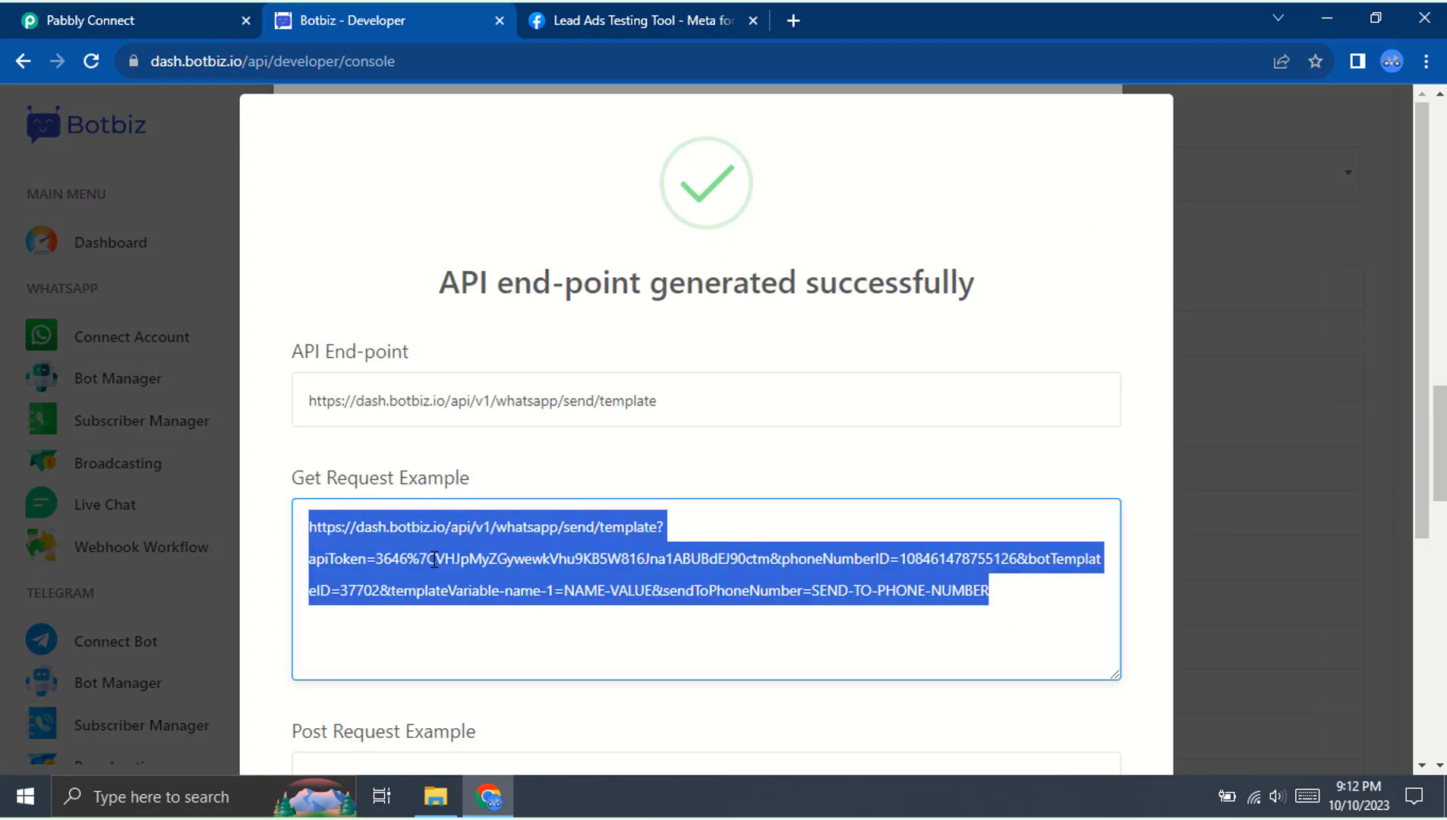
right_click(434, 559)
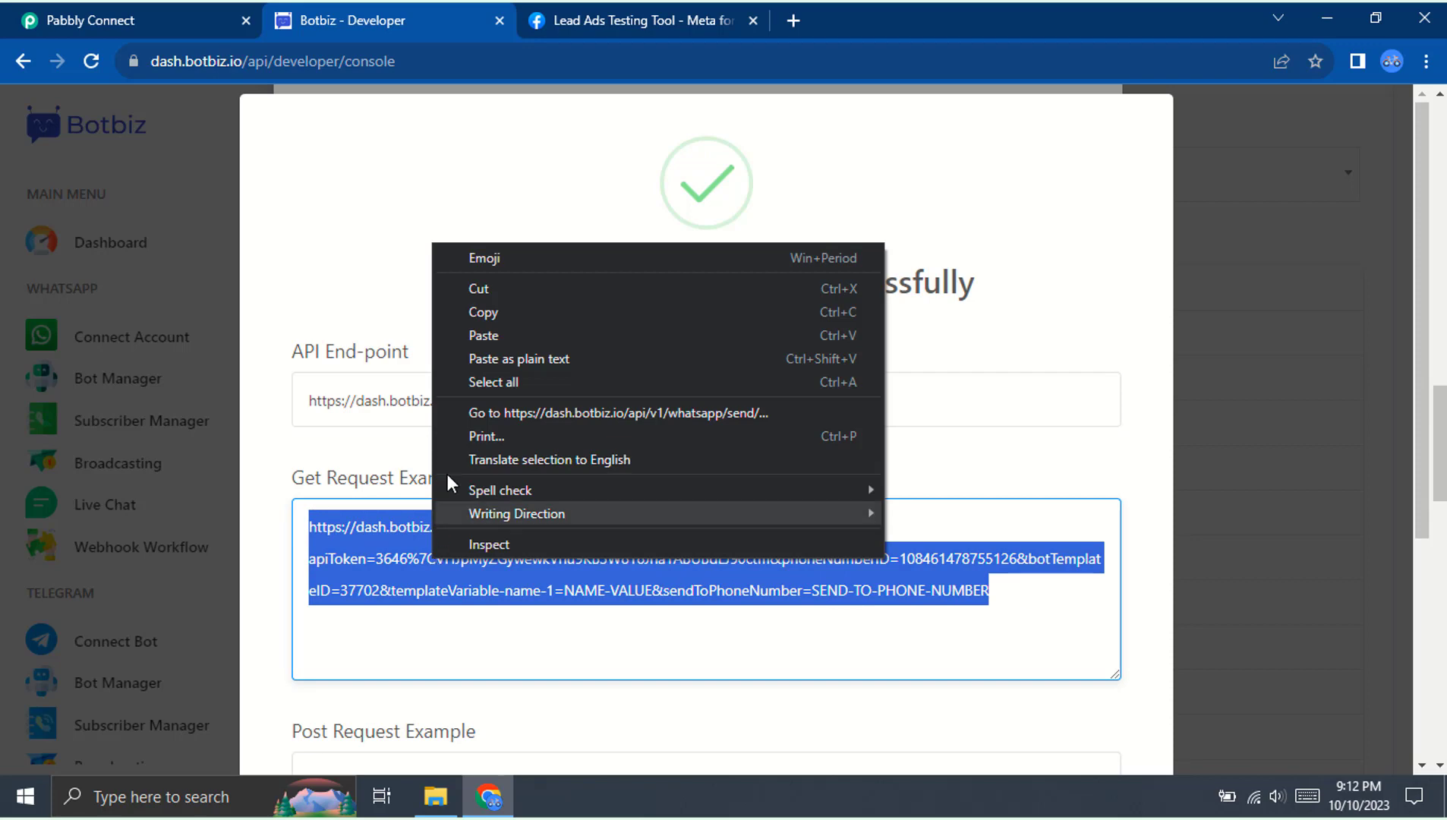
click(476, 312)
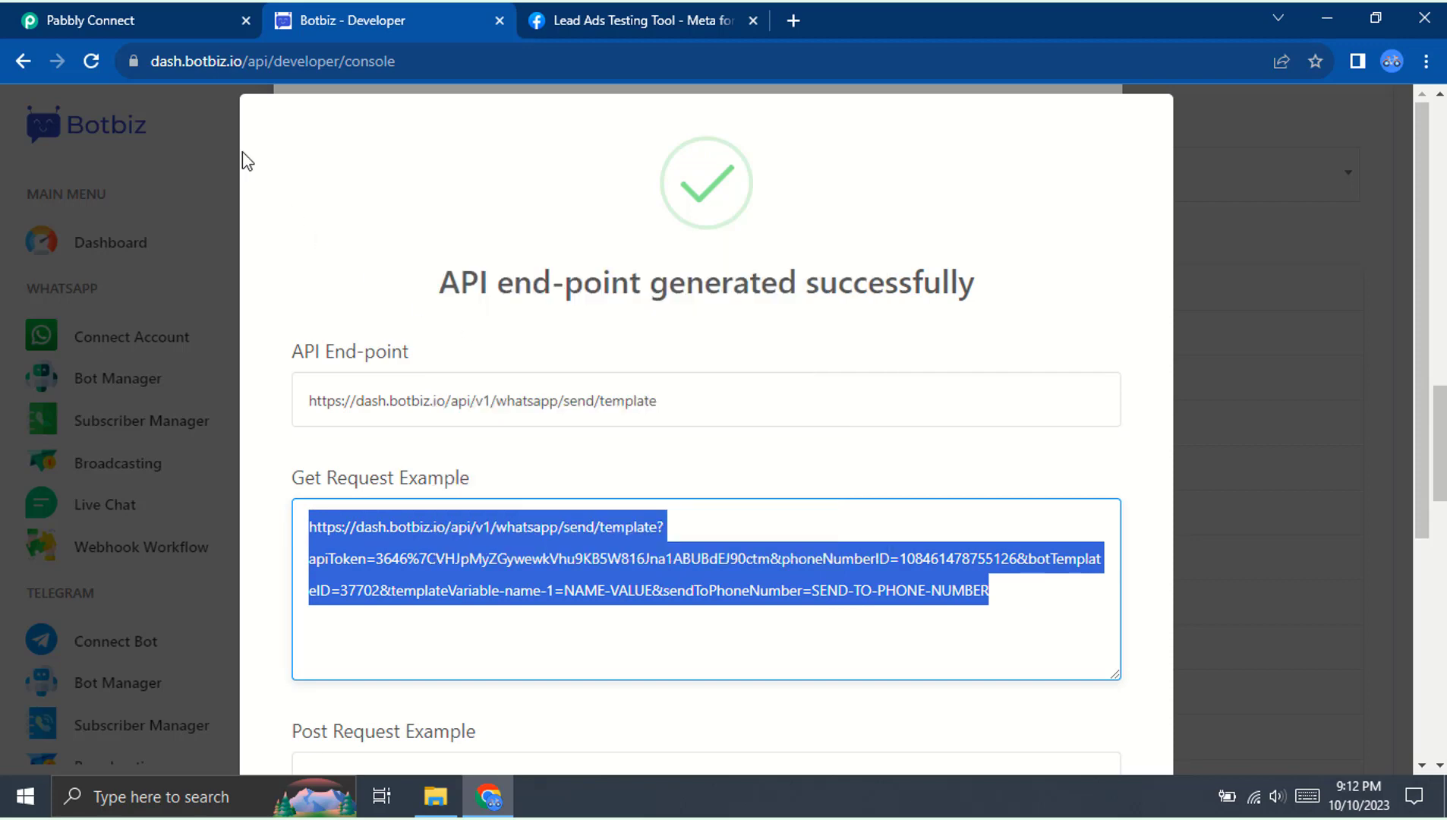
click(145, 18)
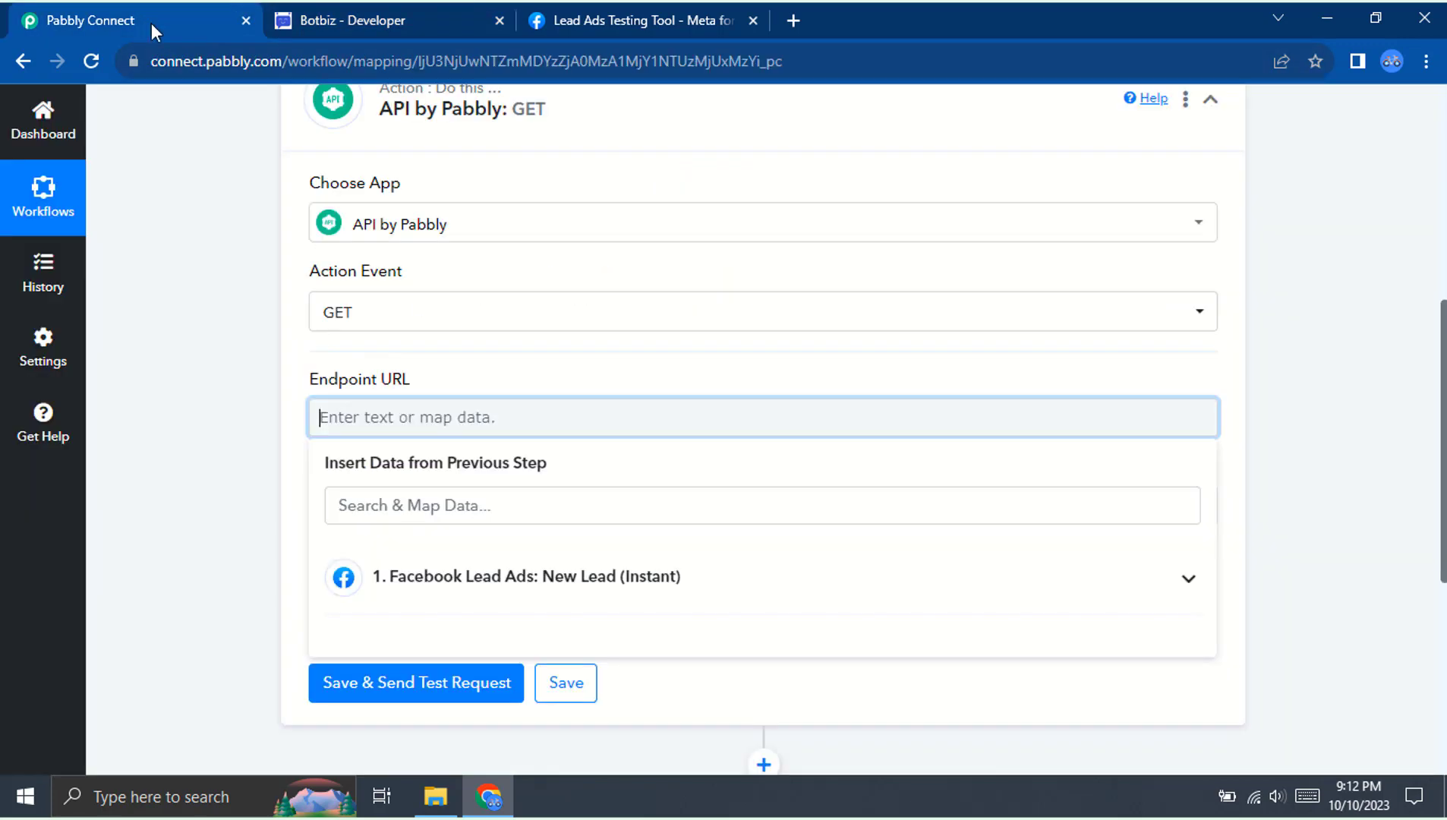
right_click(395, 416)
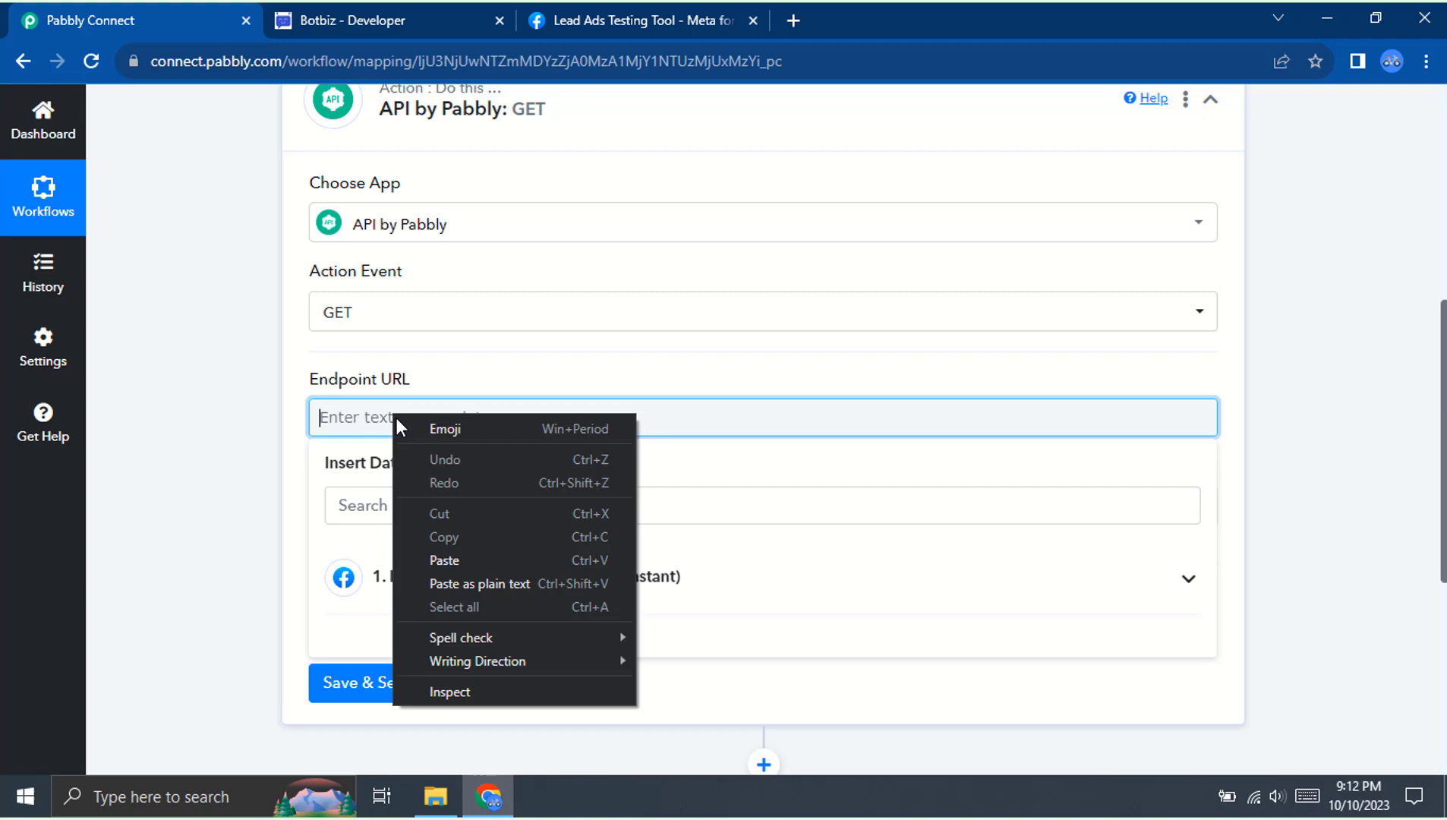
click(445, 561)
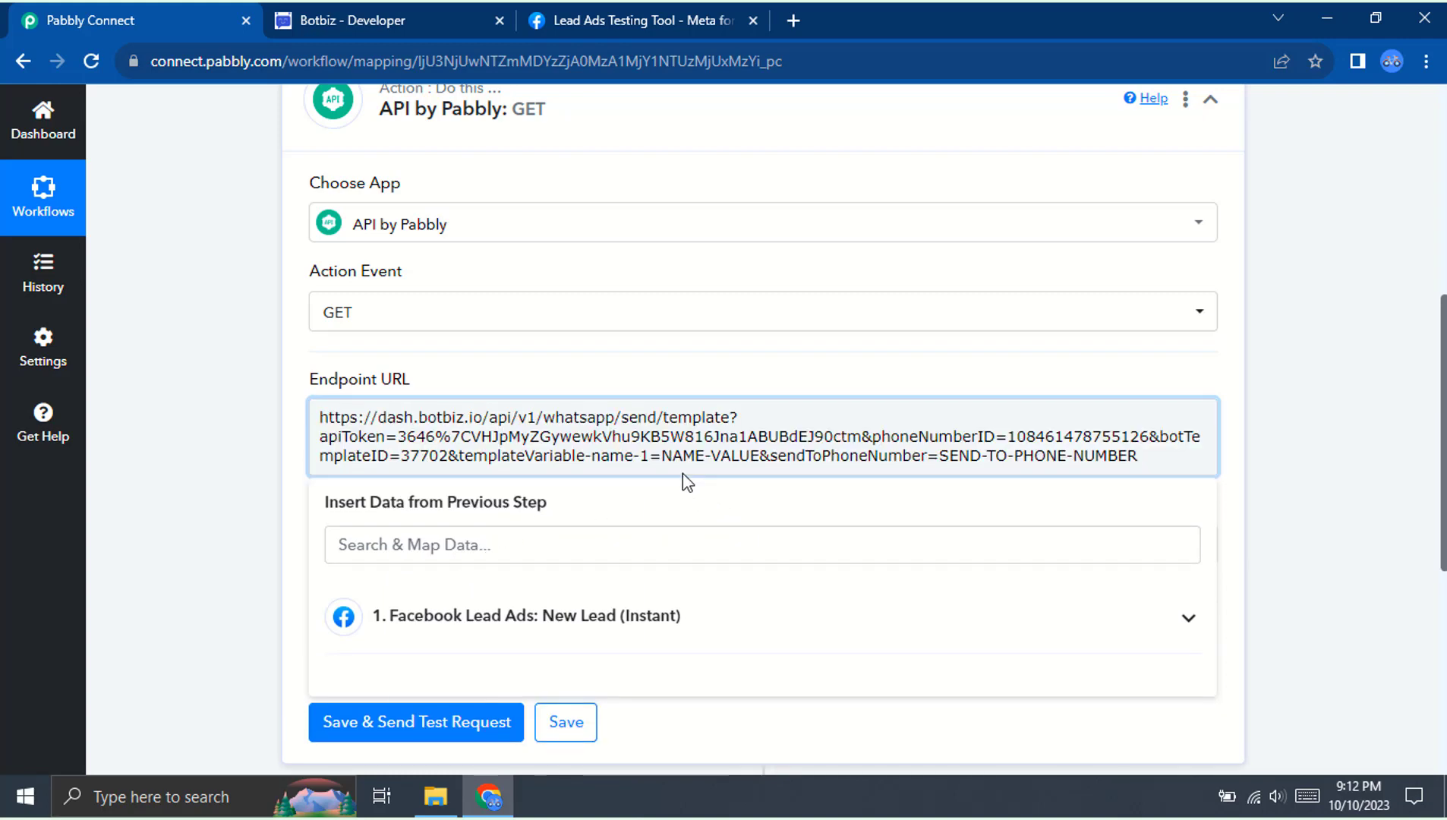
Replace the NAME-VALUE placeholder in the Endpoint URL with the Res4 Name field mapped from the Facebook Lead Ads step.
drag(666, 456, 759, 456)
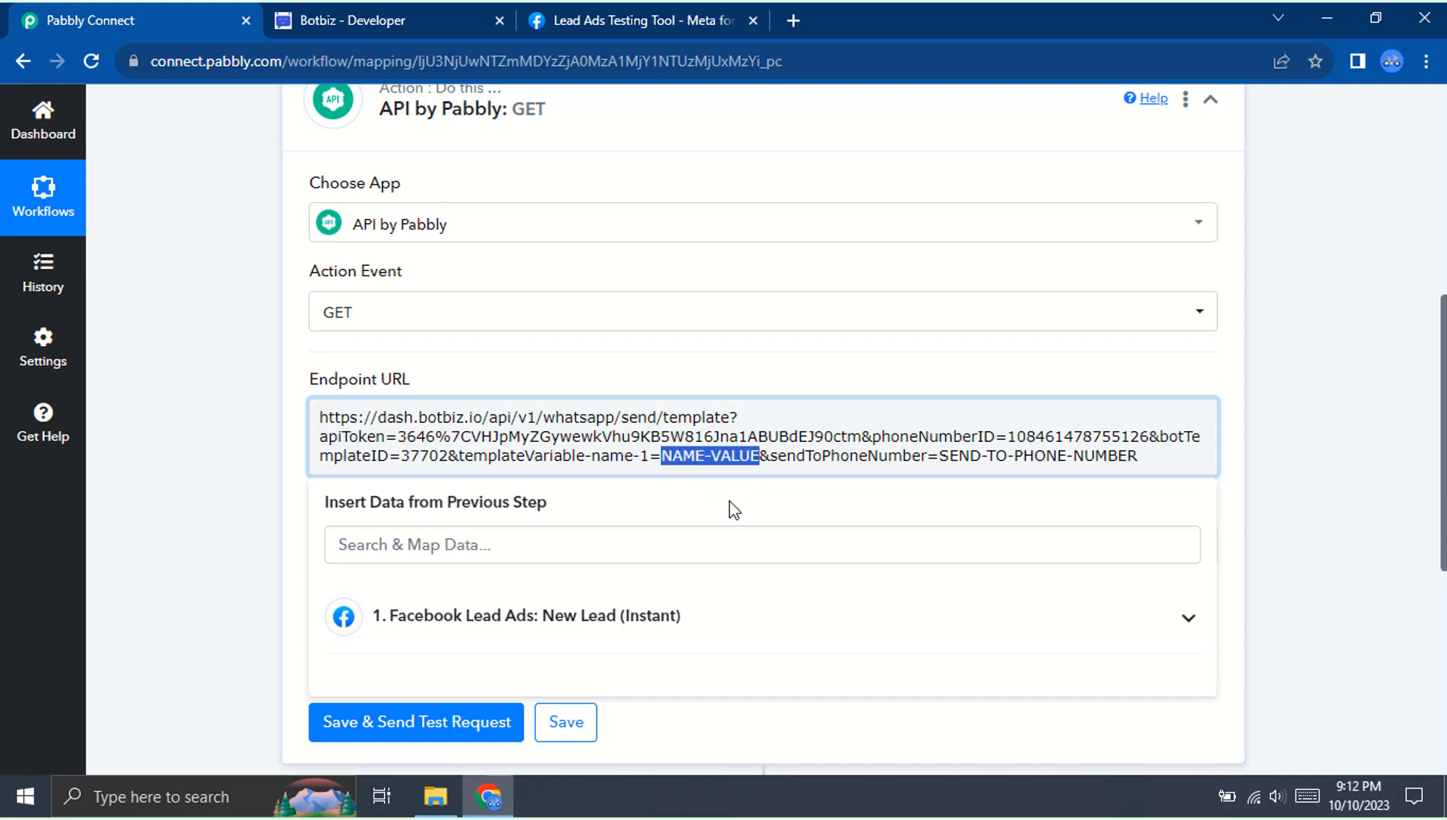
key(BackSpace)
click(581, 613)
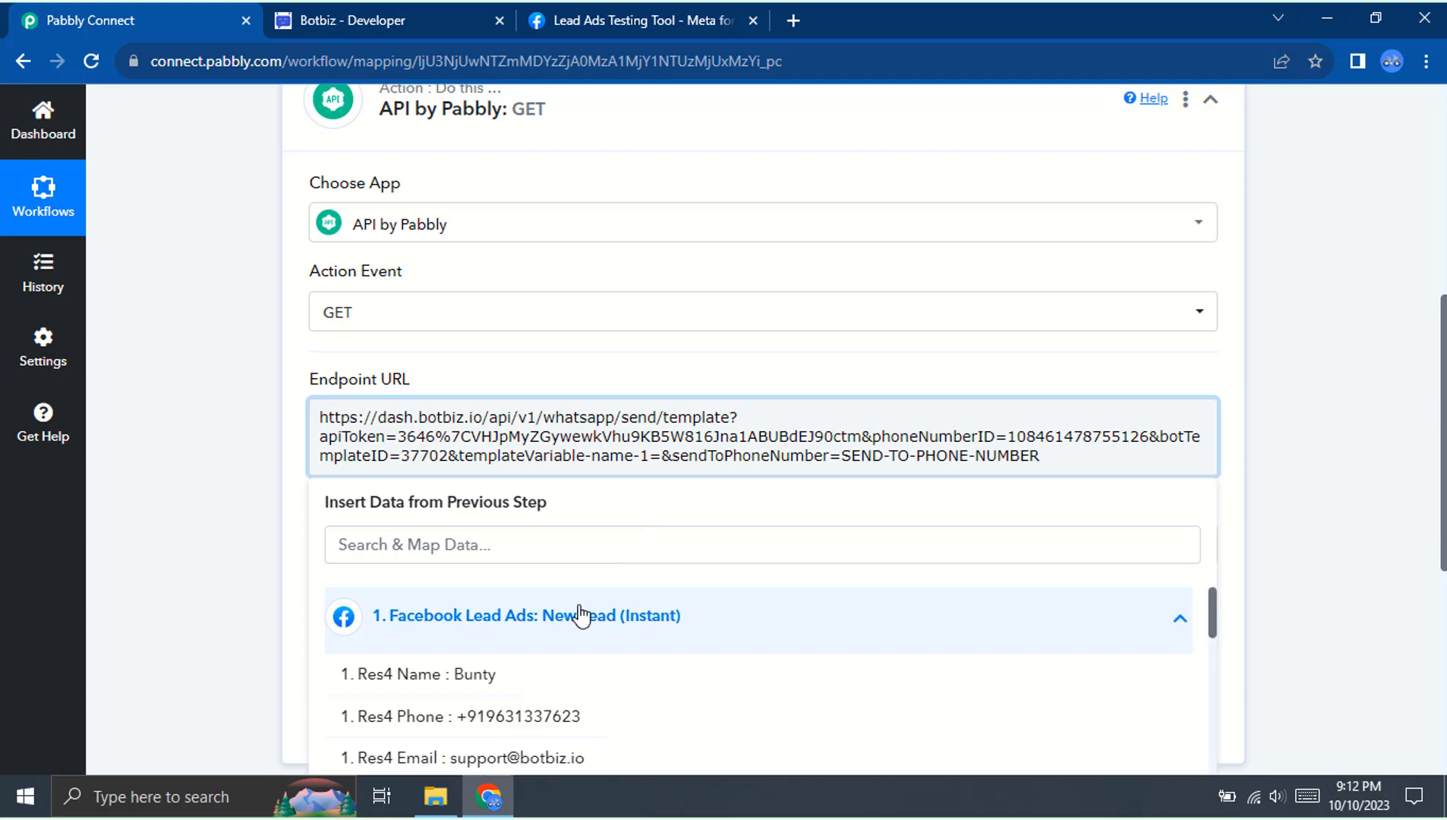
scroll(578, 612, down, 1)
scroll(561, 624, up, 1)
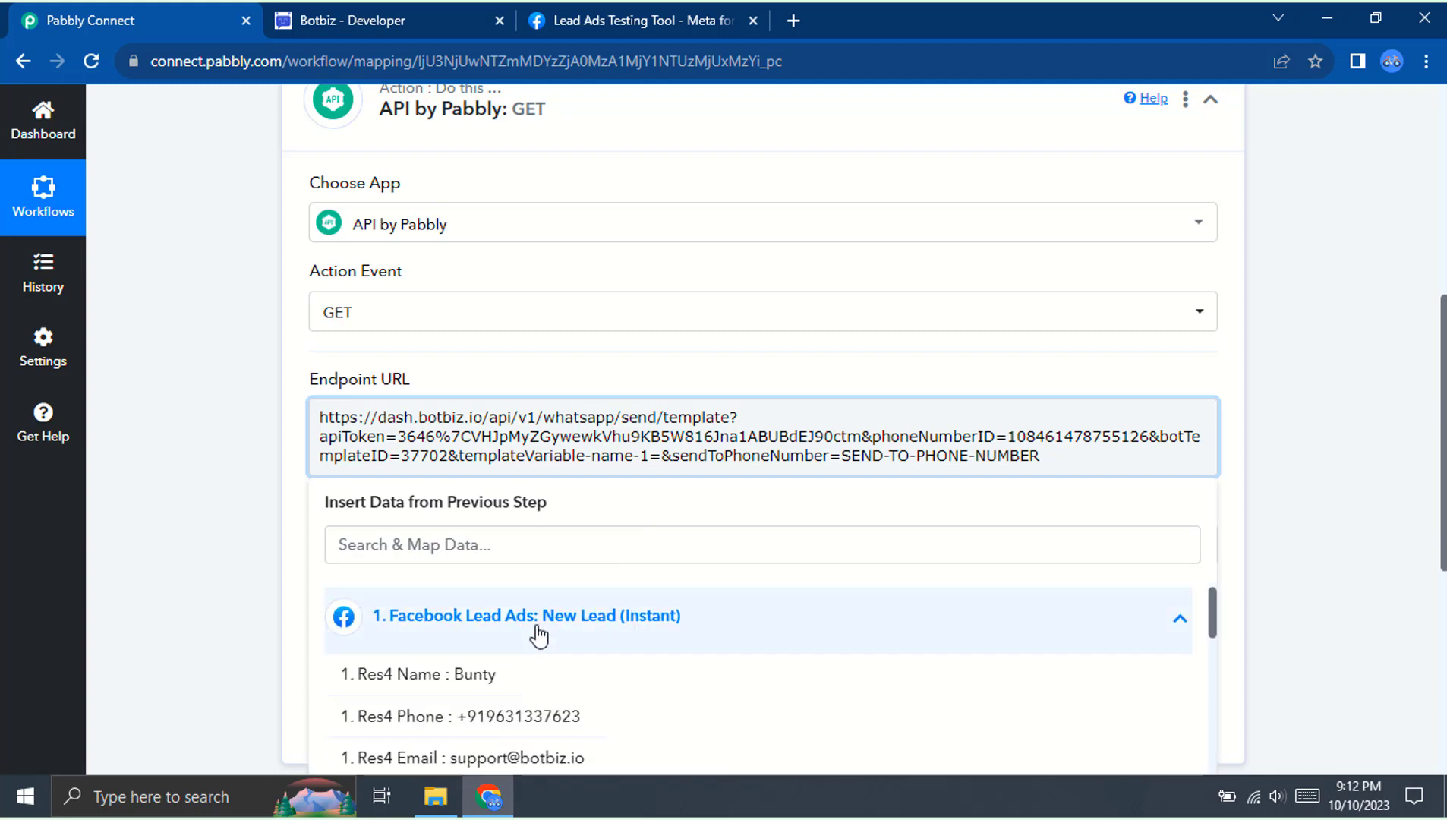
click(478, 678)
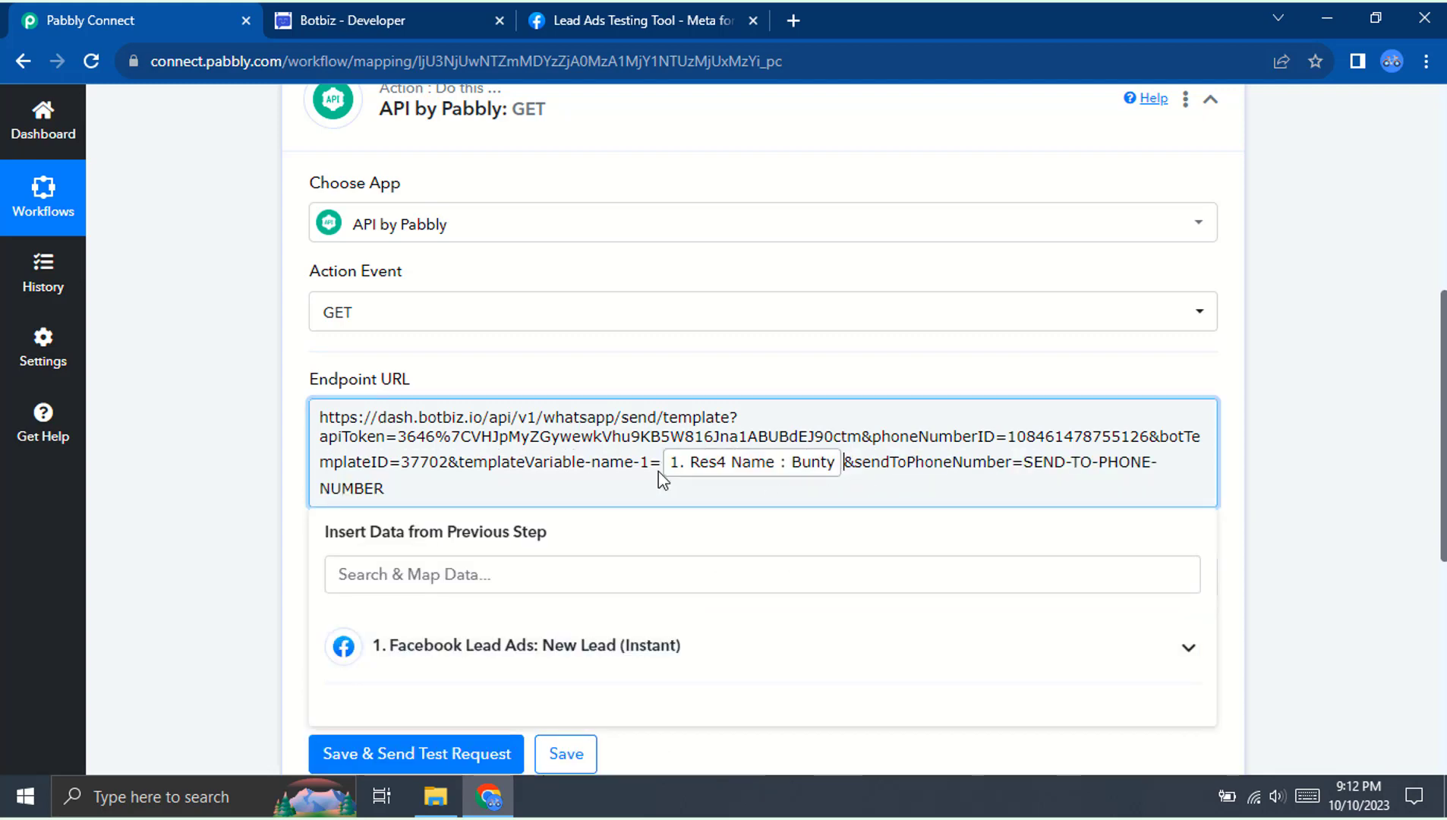
Insert the Res4 Phone field from the Facebook Lead Ads step after SEND-TO-PHONE-NUMBER at the end of the Endpoint URL.
click(437, 487)
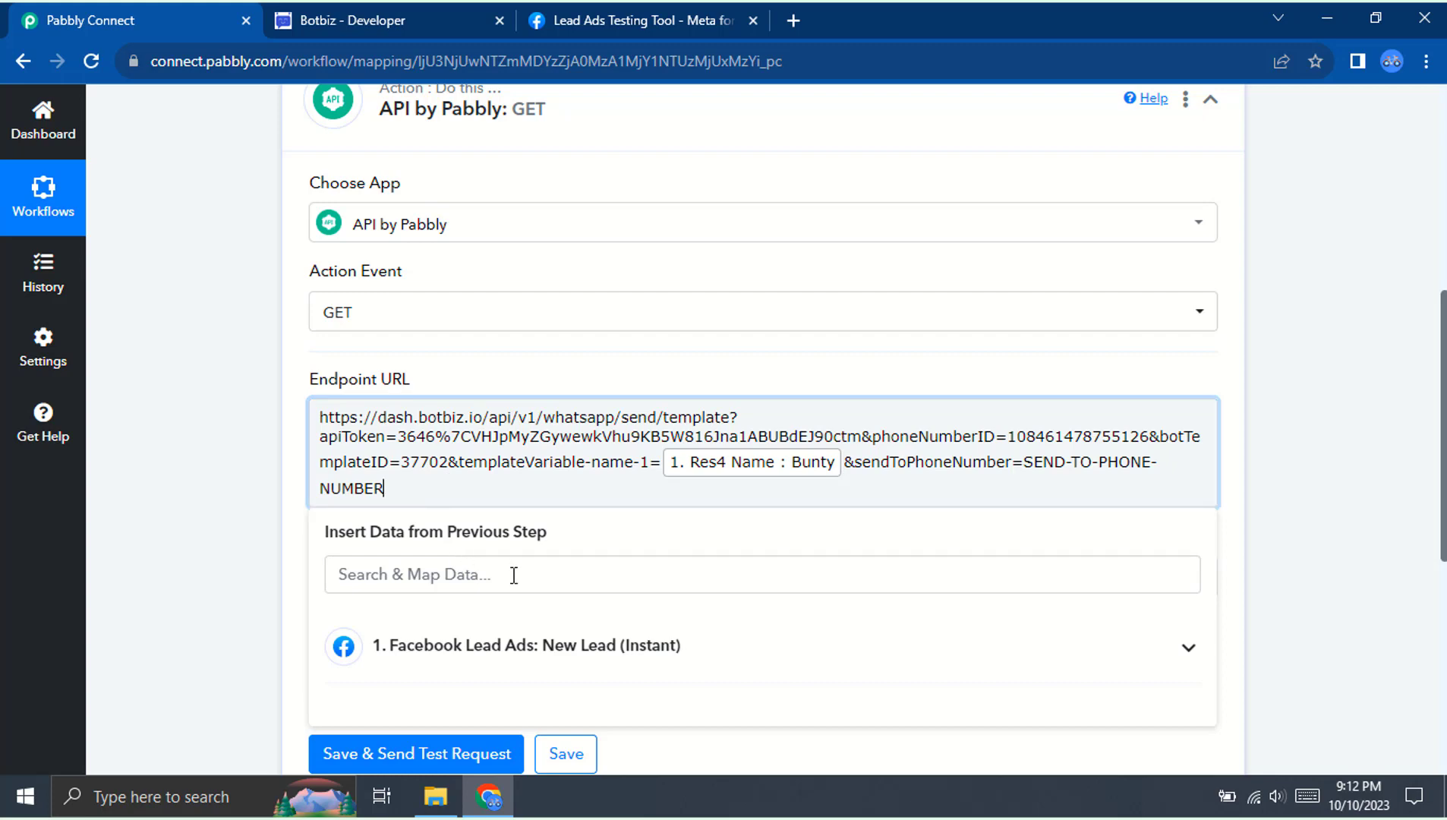
click(521, 649)
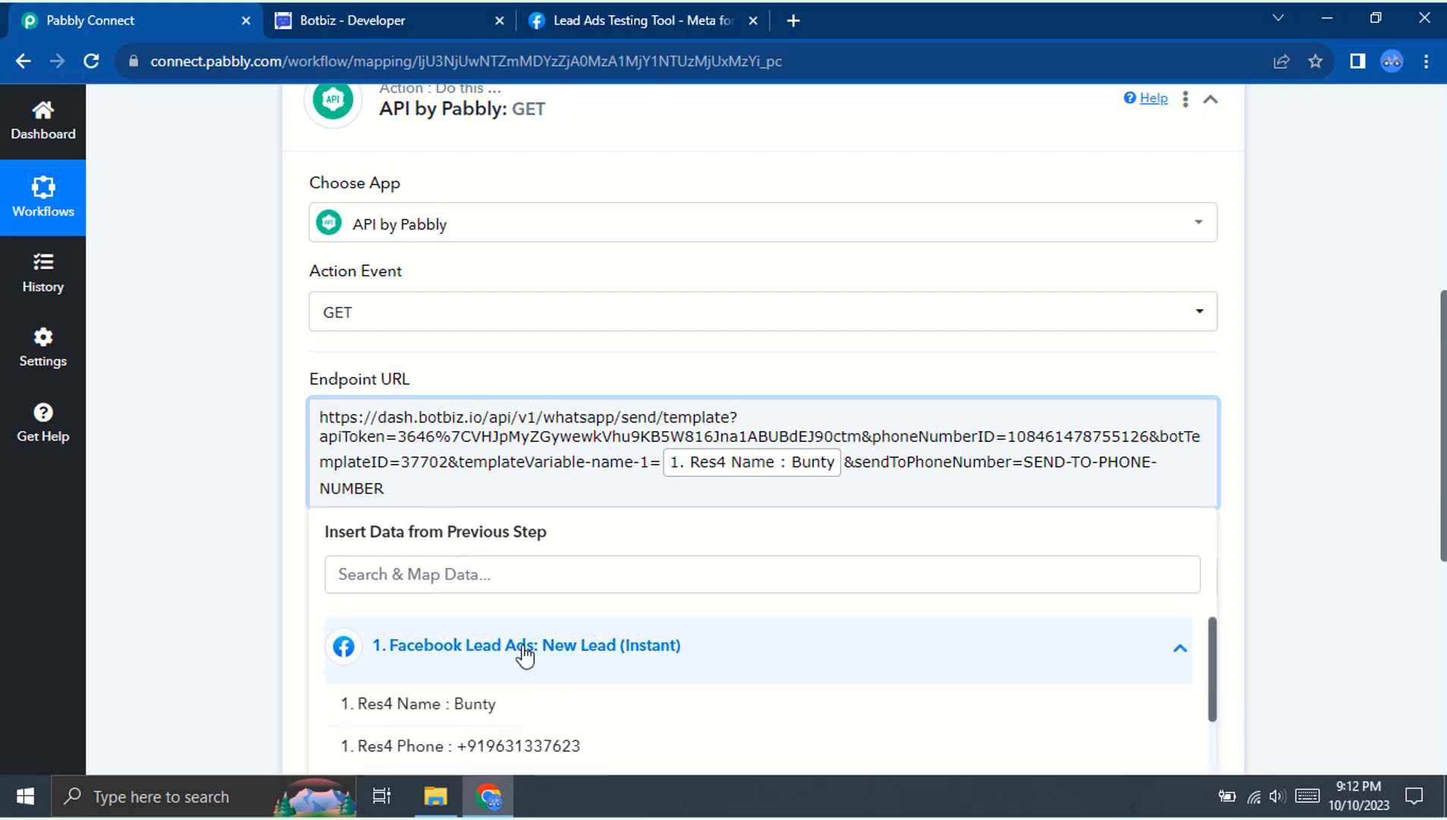
click(515, 746)
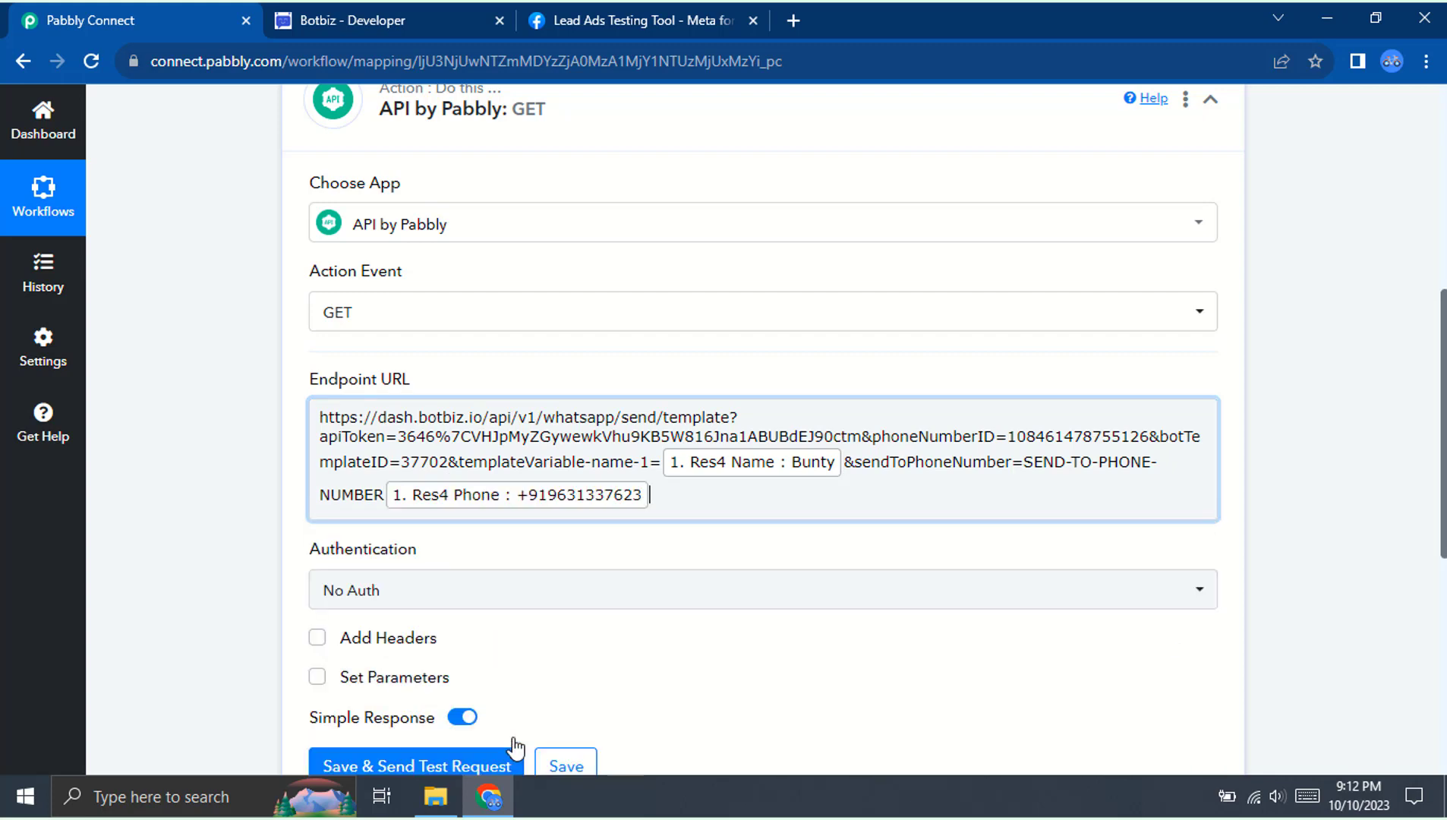
Save the API action, send its test request, and check the message value in the received response.
scroll(765, 636, down, 3)
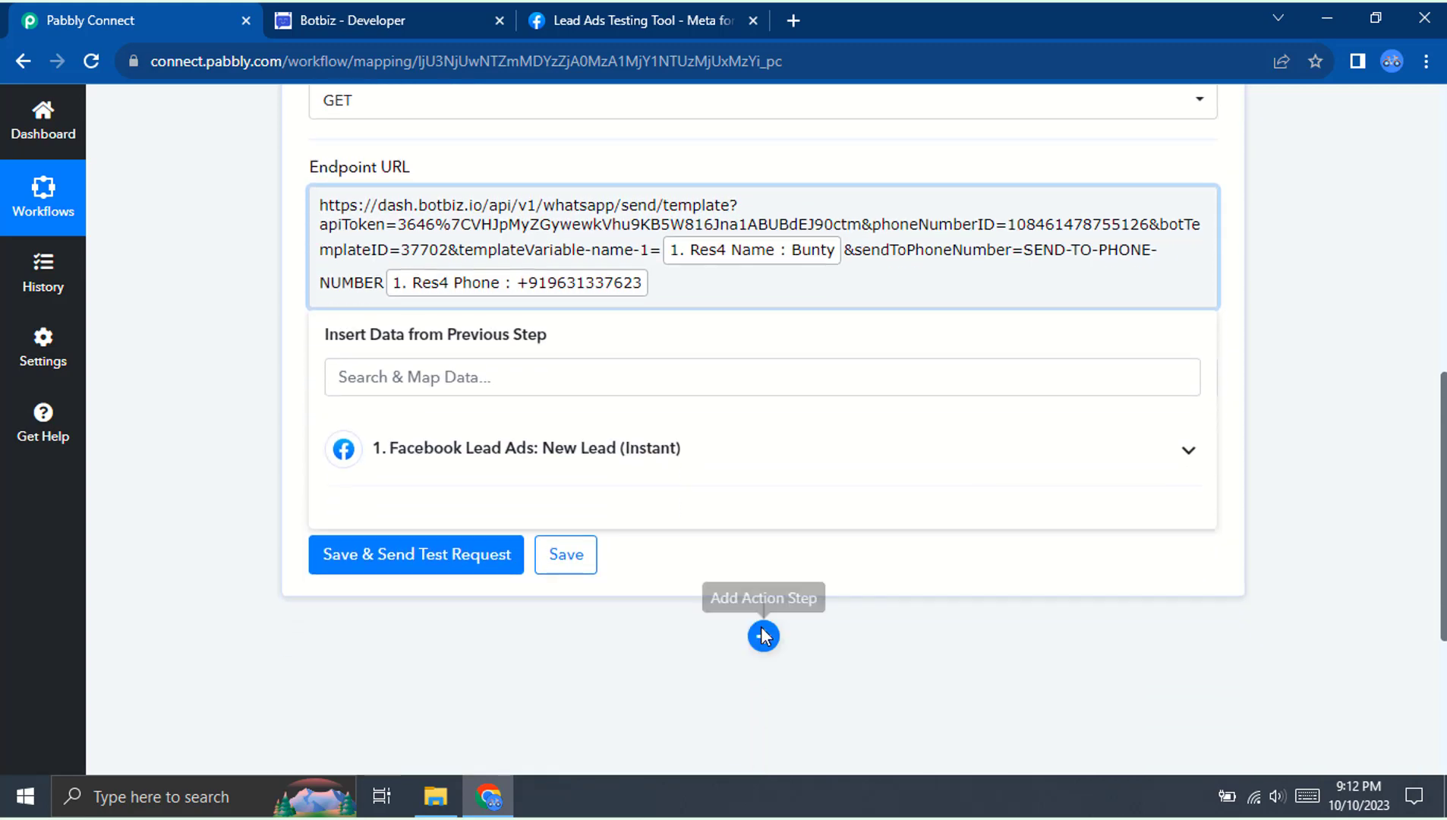
click(405, 564)
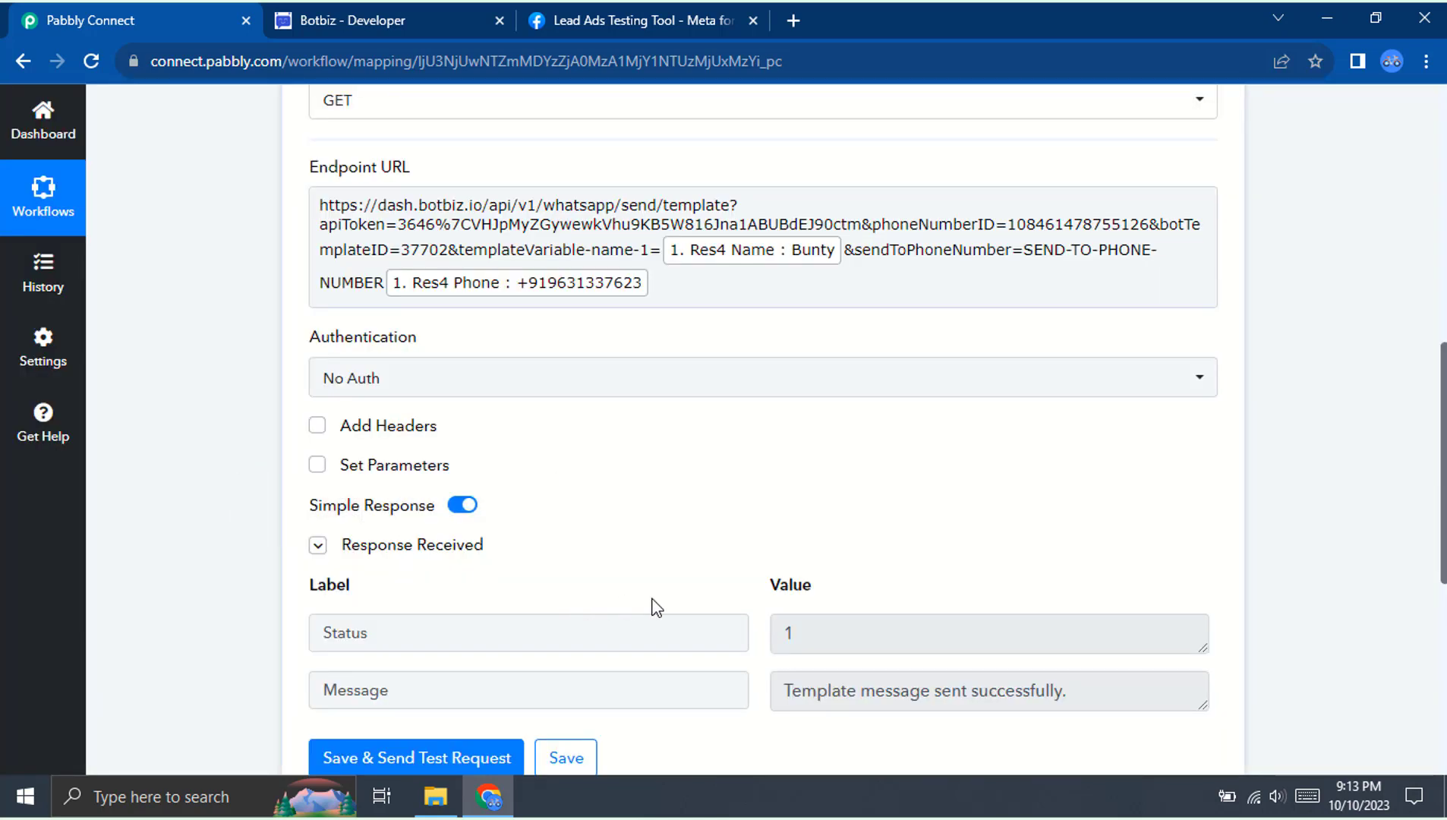
scroll(761, 607, down, 3)
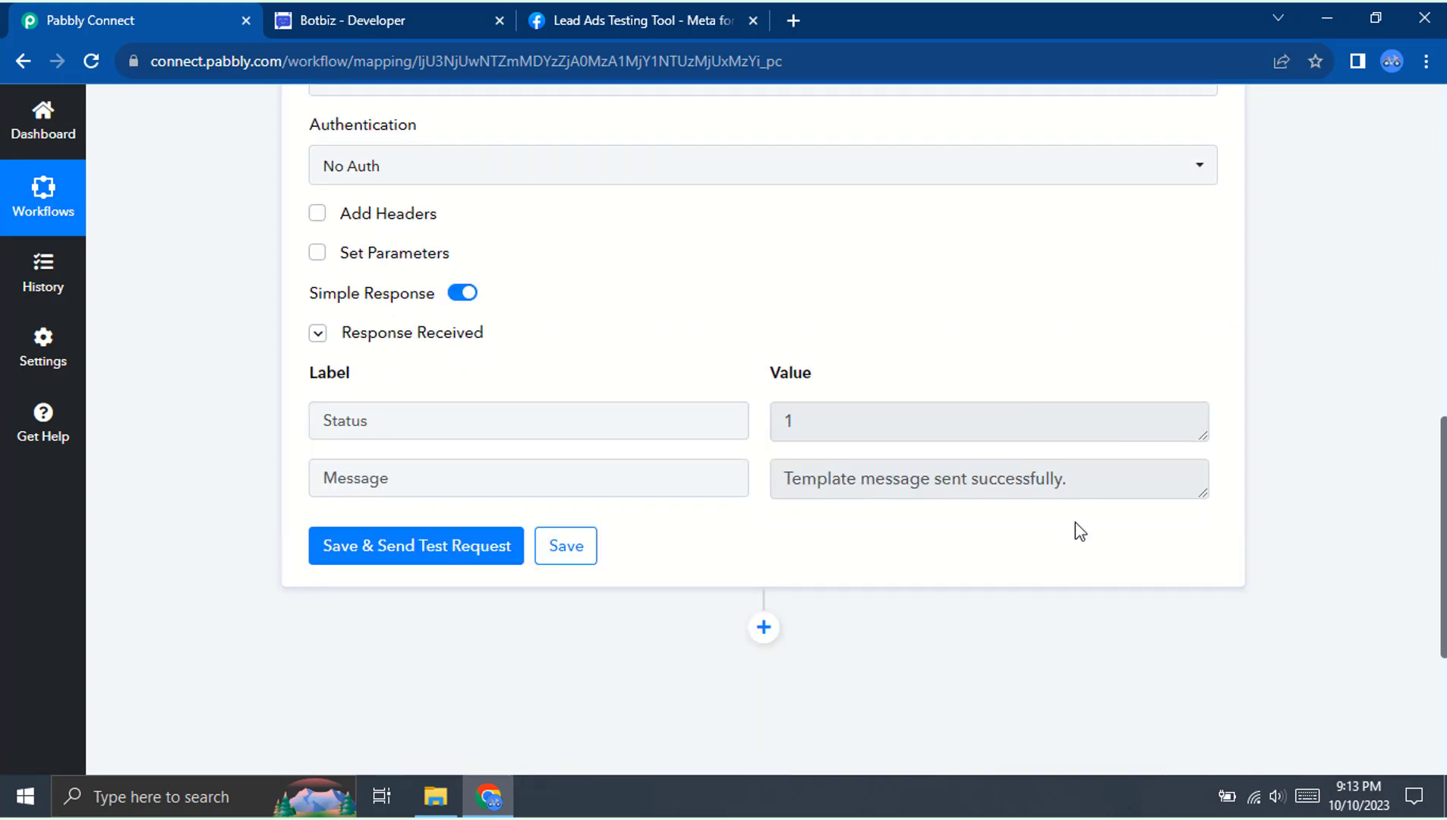
drag(1086, 483, 775, 471)
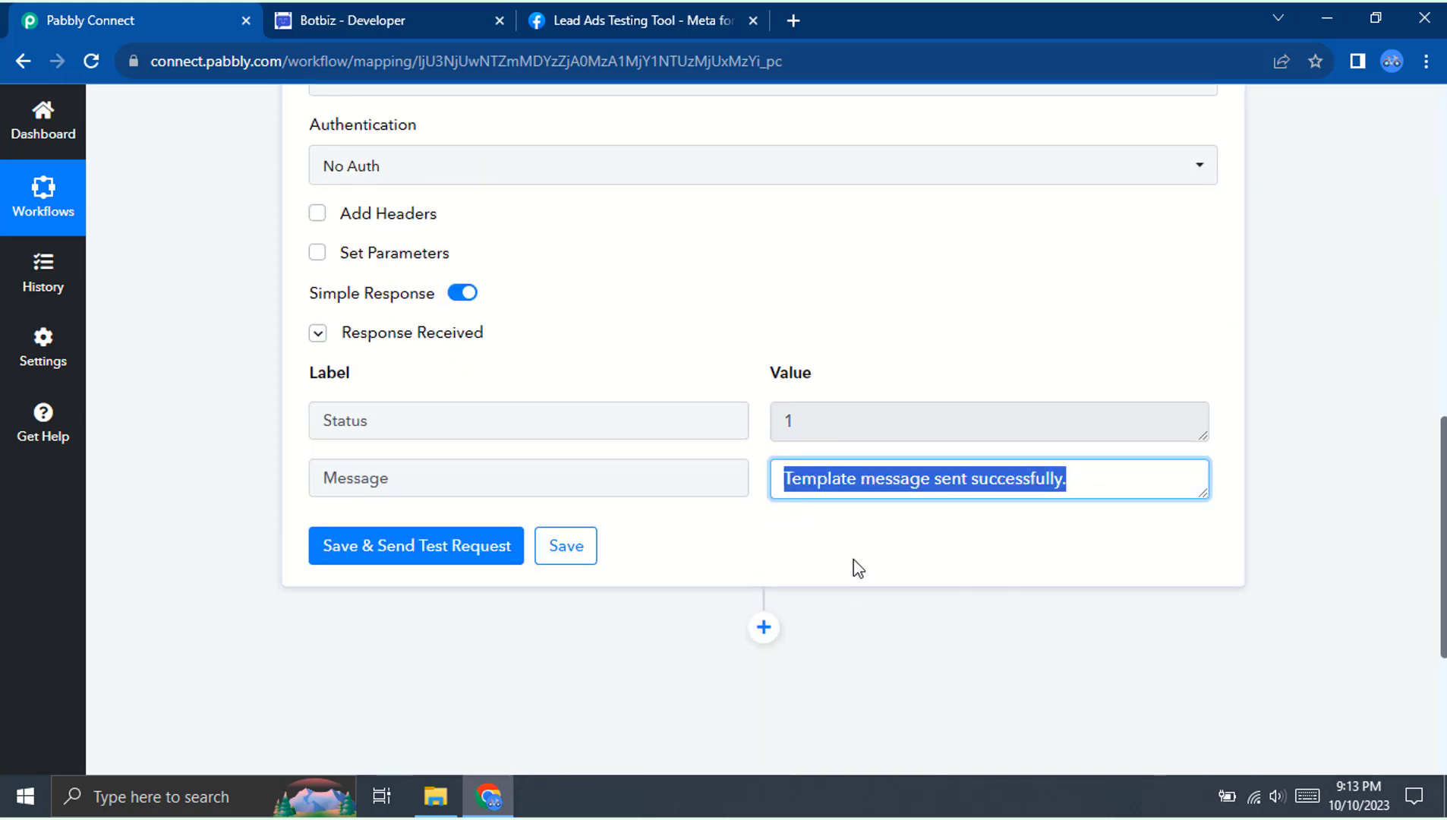